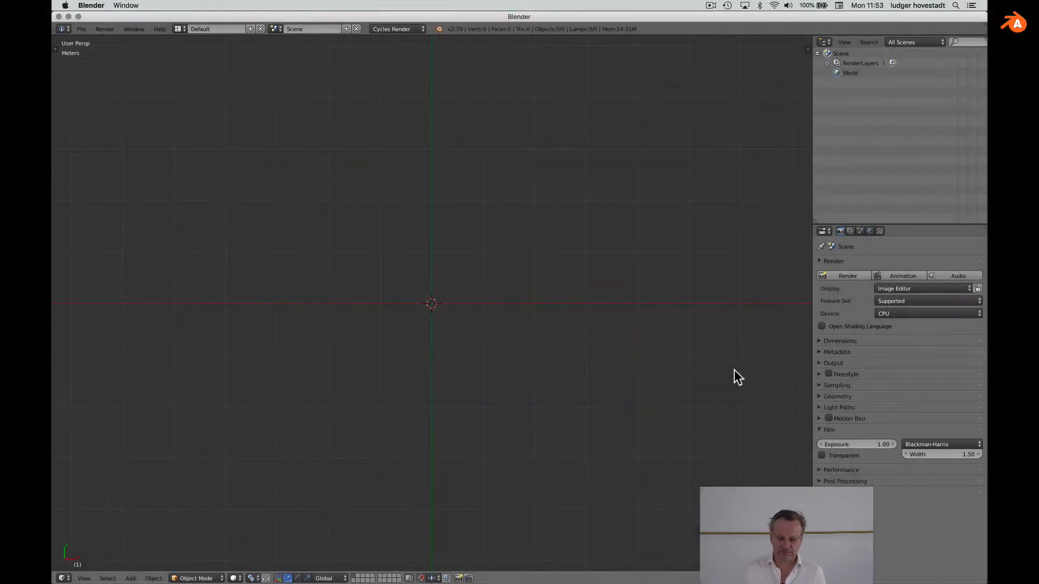
Add a plane mesh at the scene origin
key("shift+a")
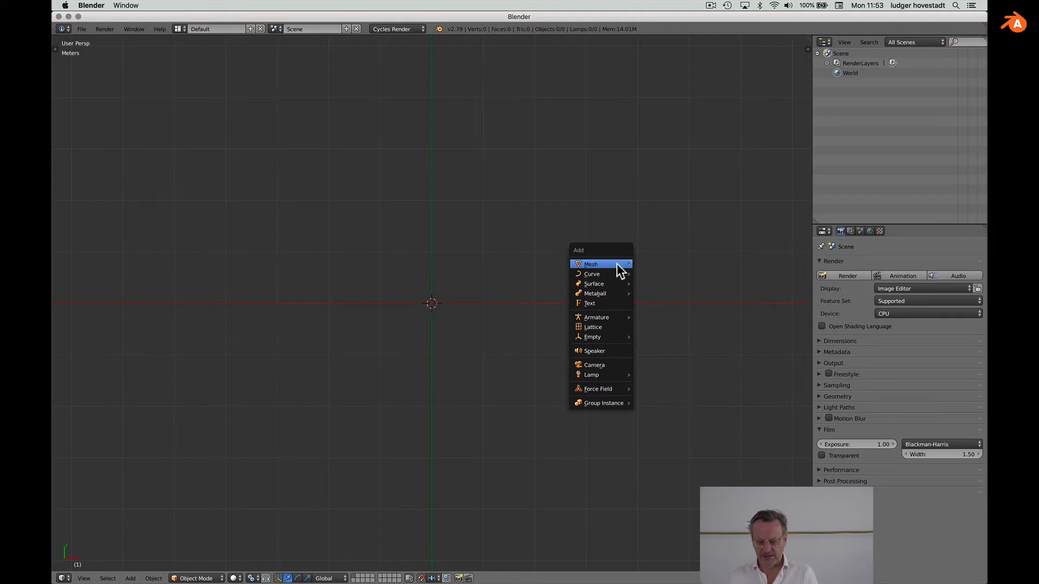
mouse_move(617, 264)
left_click(654, 264)
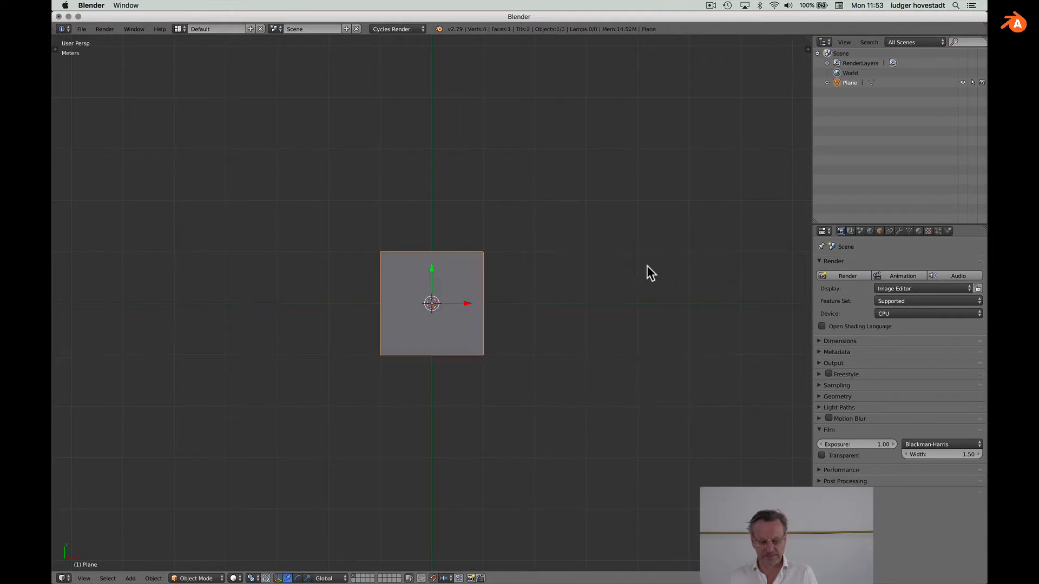
scroll(647, 265, "down", 10)
scroll(647, 265, "right", 5)
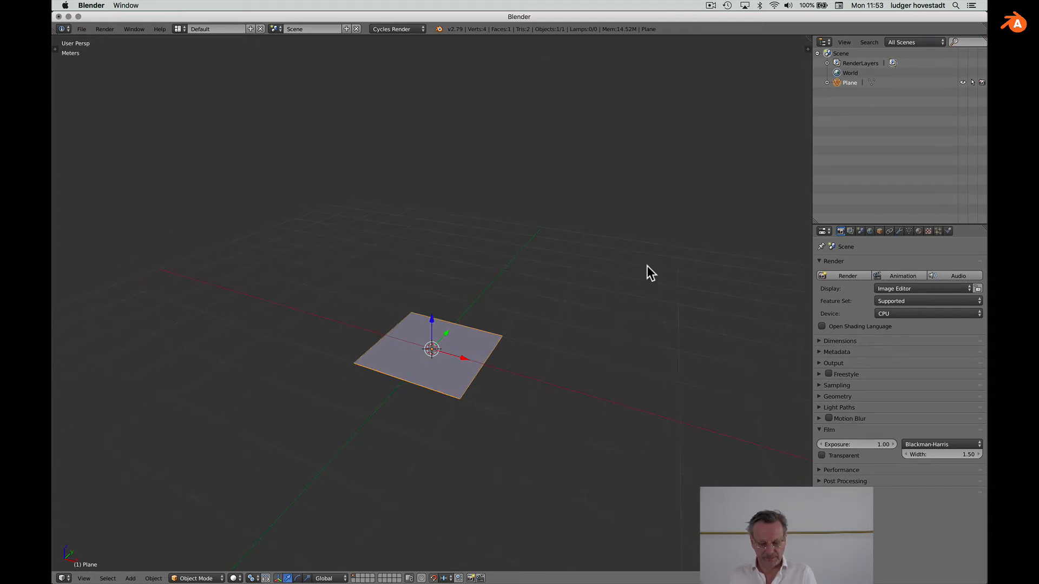
In Edit Mode with edge selection, move the plane's positive-Y edge outward along Y to Y = 3 m
key("Tab")
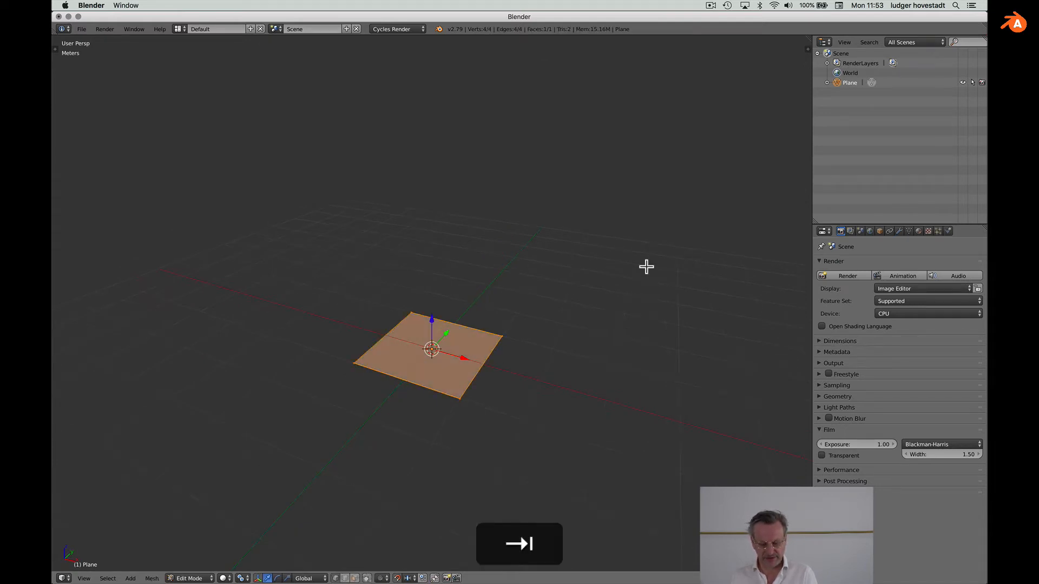
scroll(647, 267, "left", 5)
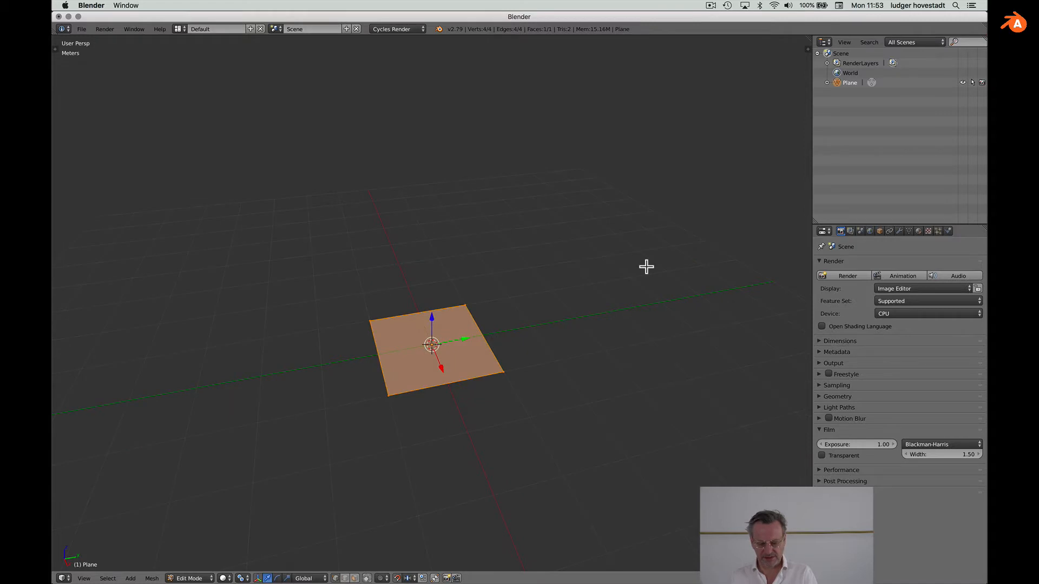
key("a")
left_click(355, 572)
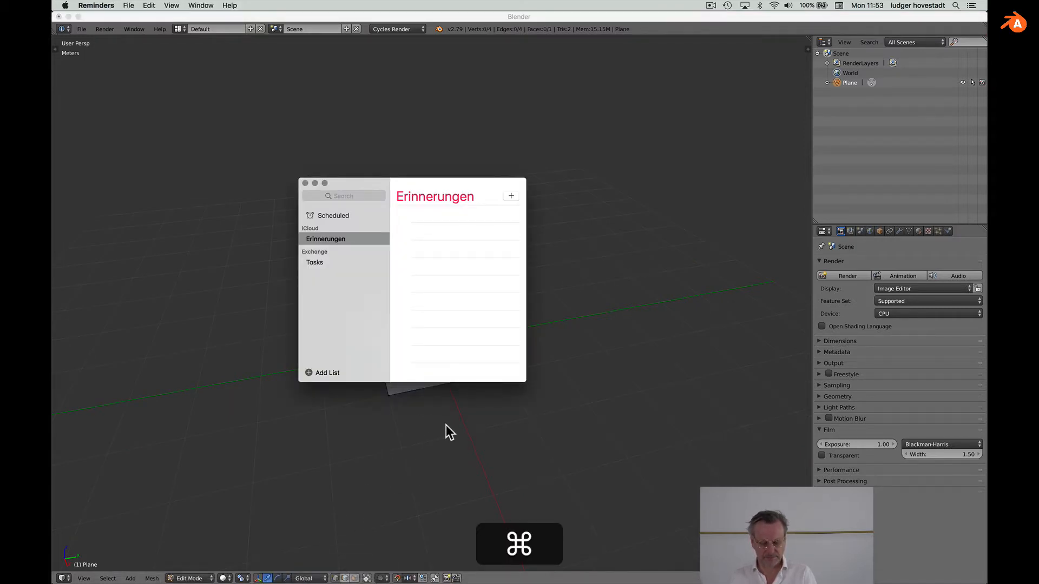
key("super+h")
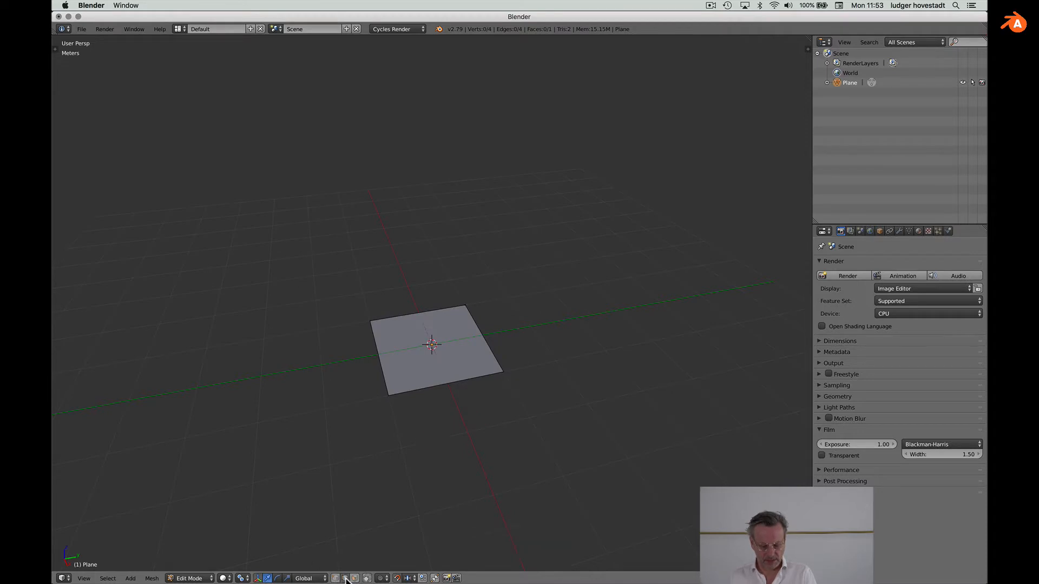
right_click(485, 345)
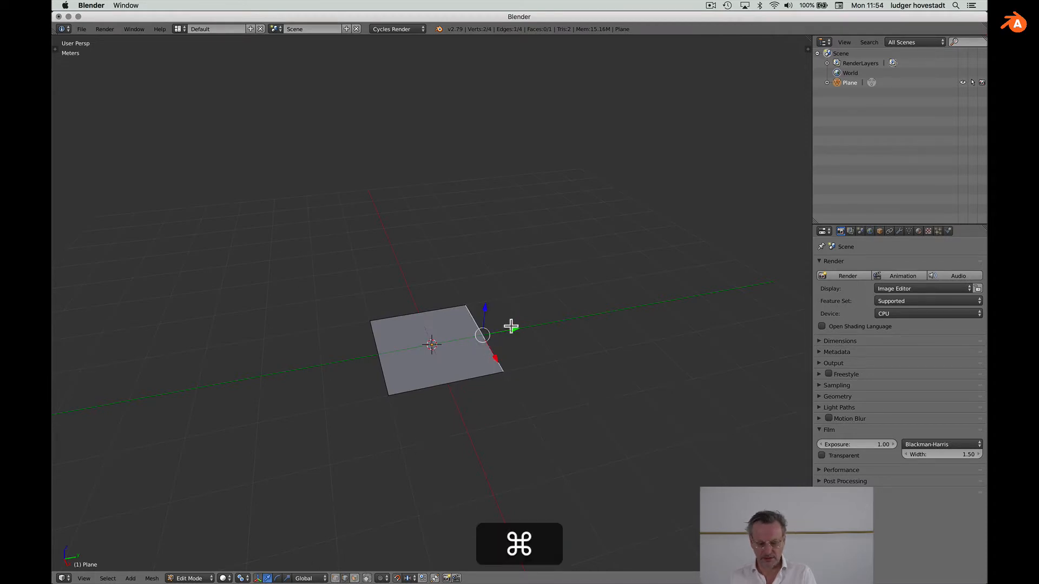
key("g")
left_click(595, 319)
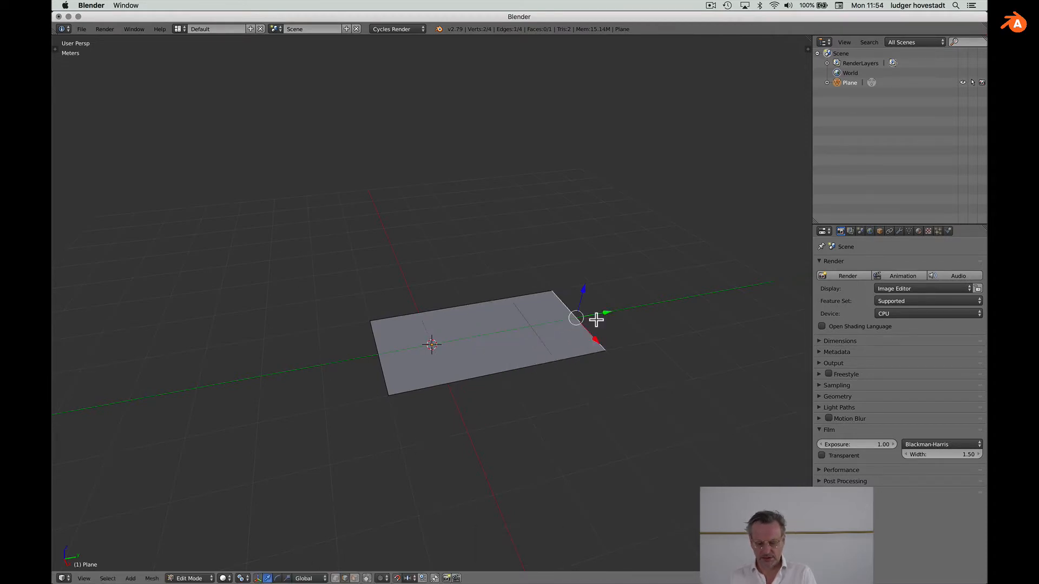
Extrude the moved edge 2 m upward along the Z axis to form a back wall
key("e")
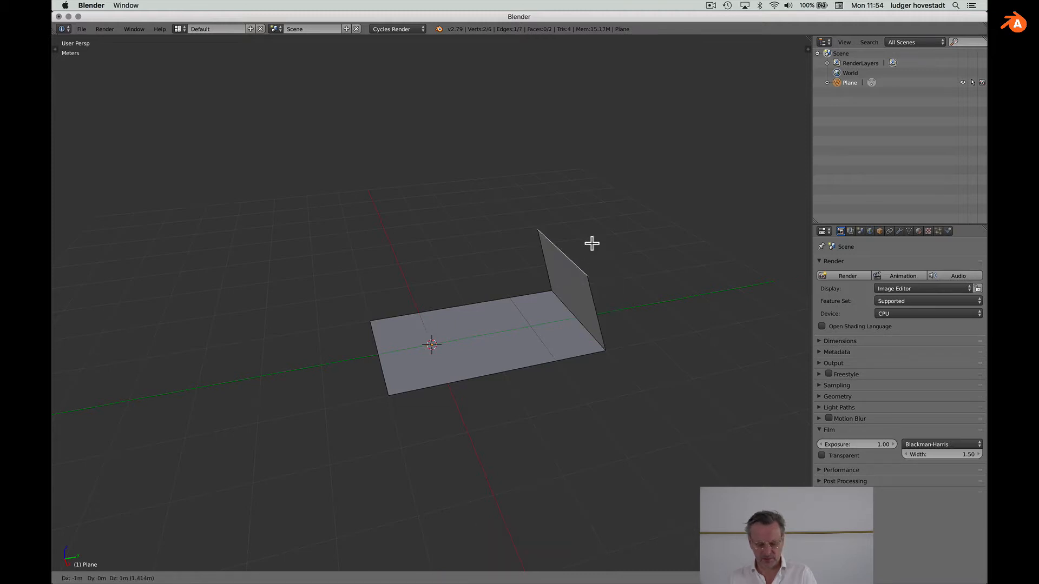
key("z")
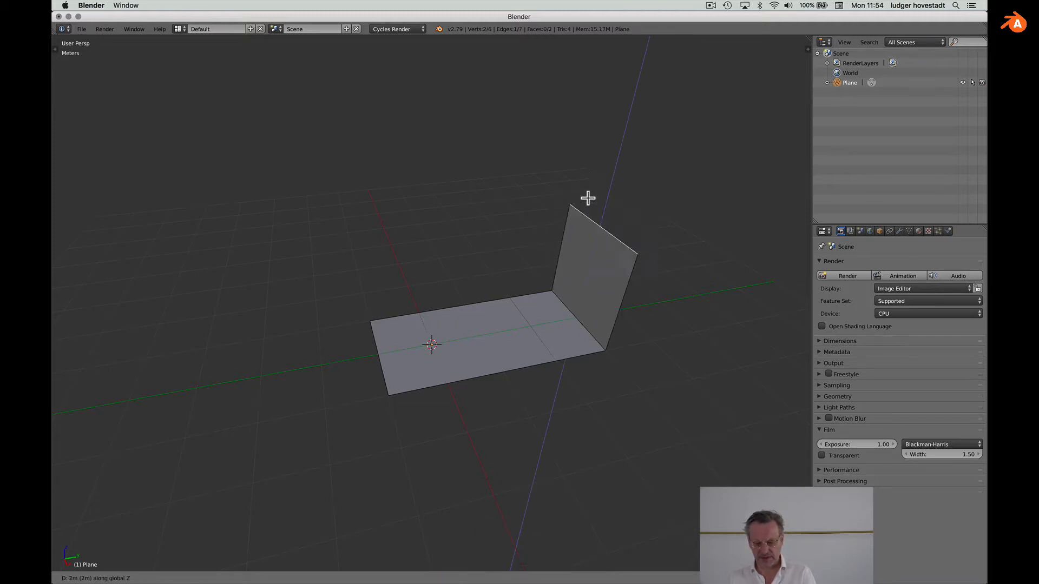
left_click(588, 198)
Turn on the on-screen display of pressed keys in the 3D view
key("n")
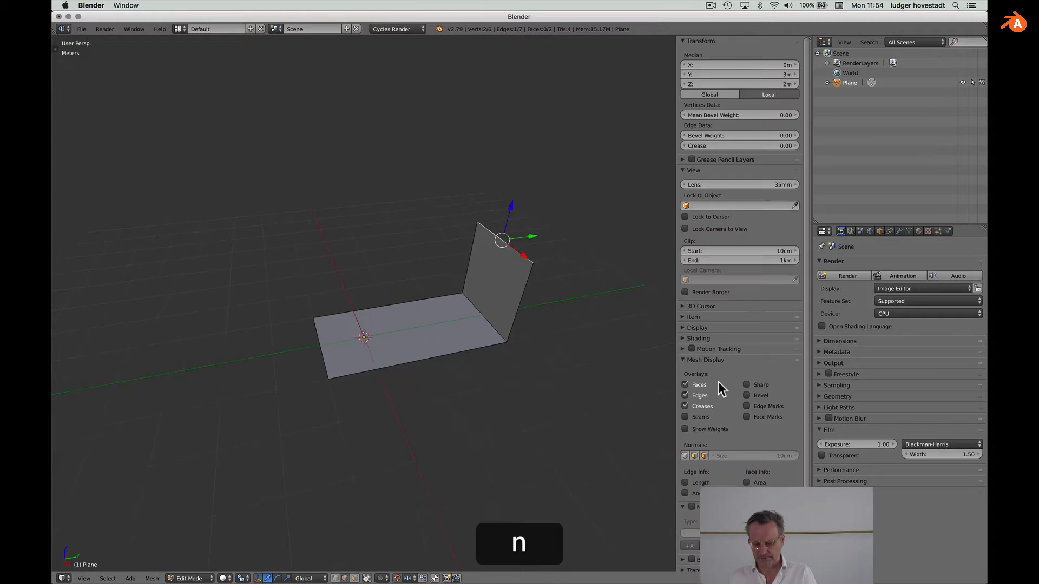
scroll(739, 303, "down", 1)
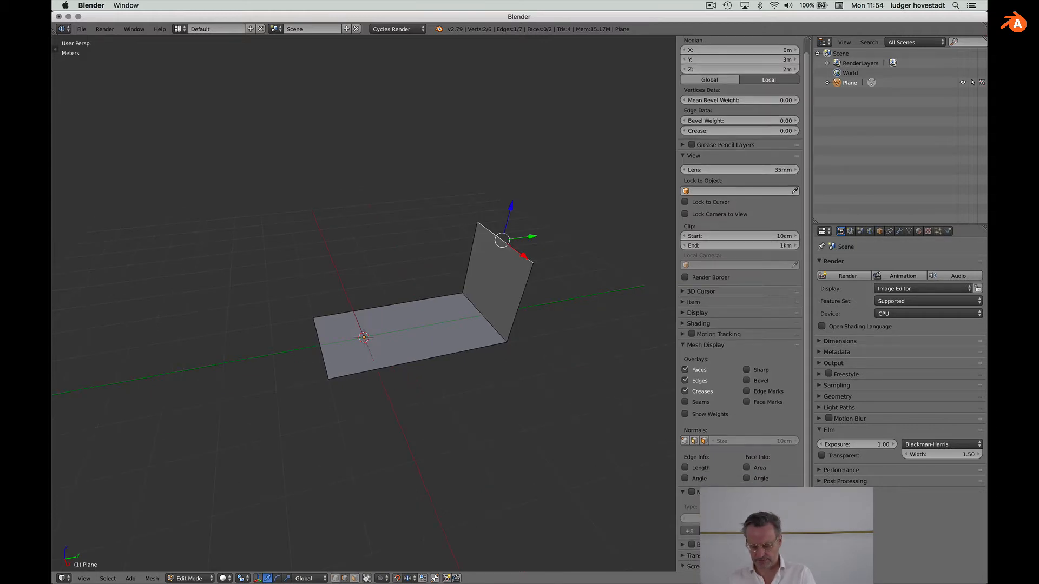
scroll(740, 304, "down", 1)
key("n")
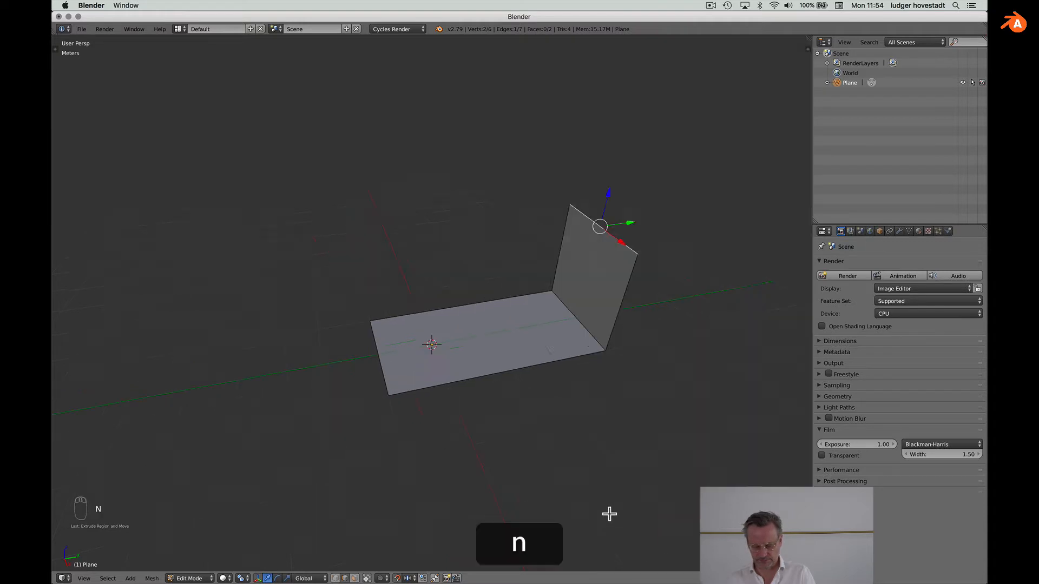
Select the whole floor-and-wall mesh and scale it by 1.5 along the X axis
scroll(451, 462, "left", 10)
scroll(451, 462, "up", 3)
scroll(451, 462, "down", 4)
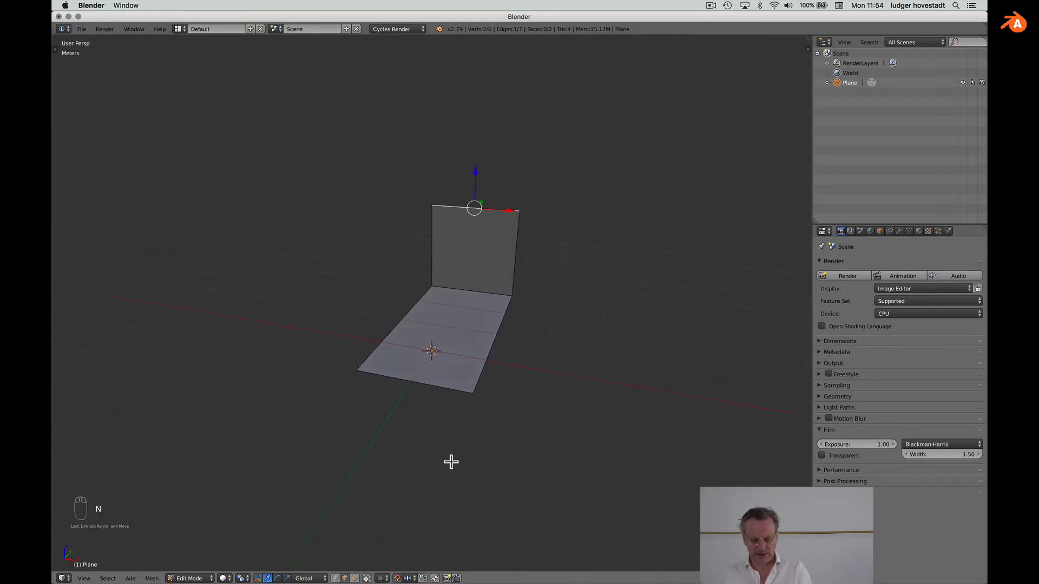
scroll(452, 463, "left", 5)
key("a")
key("a")
key("a")
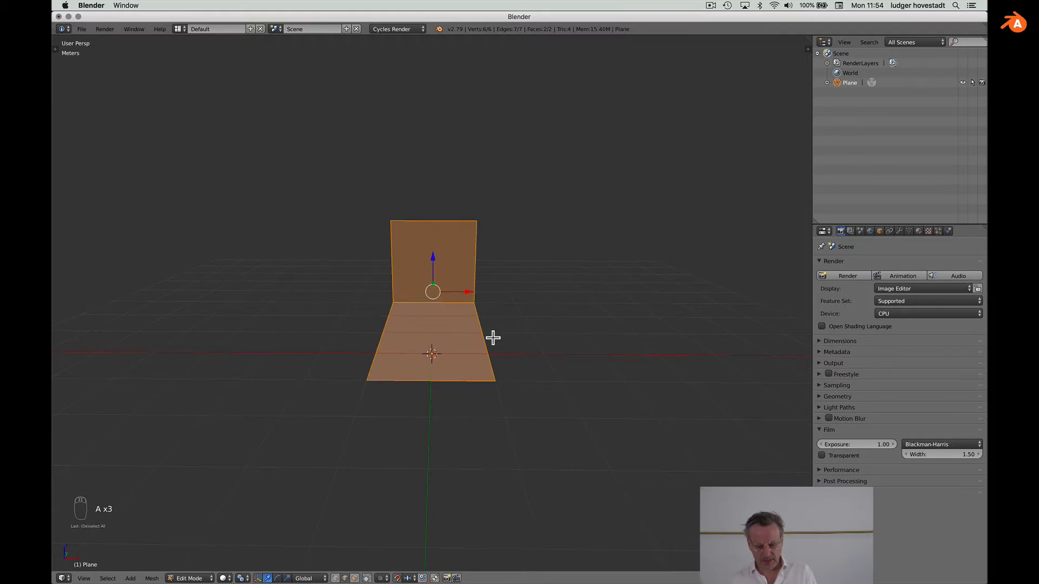
key("s")
key("x")
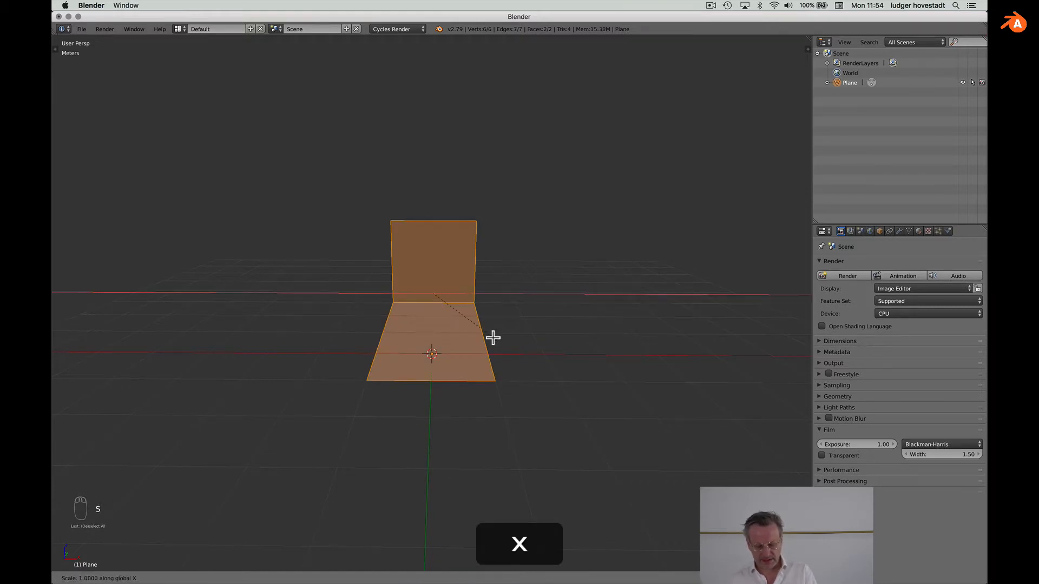
type("1.5")
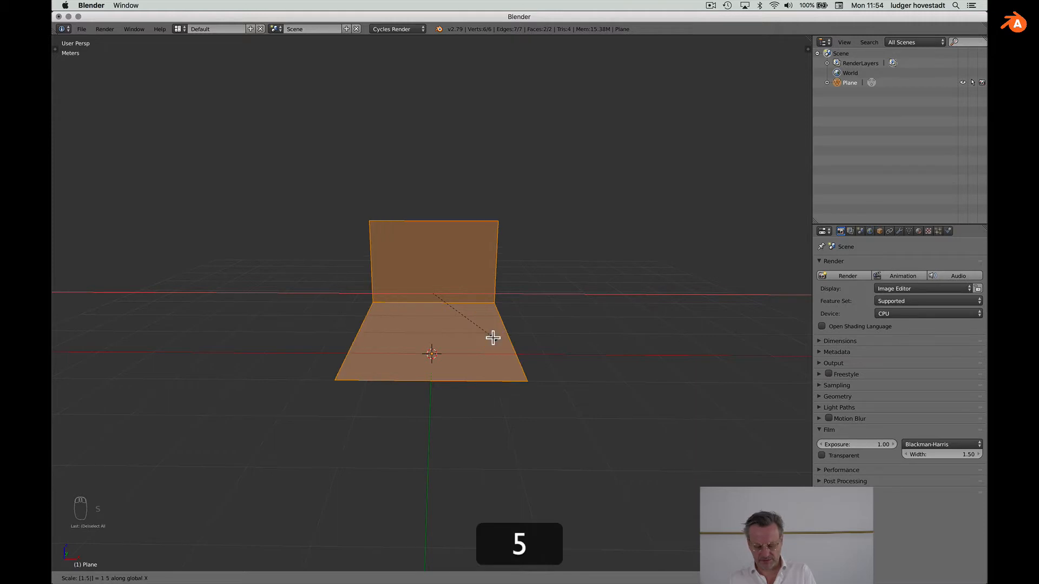
key("Return")
Enlarge the material slot list and create a new material for the floor-and-wall mesh
scroll(493, 337, "right", 10)
scroll(493, 338, "left", 6)
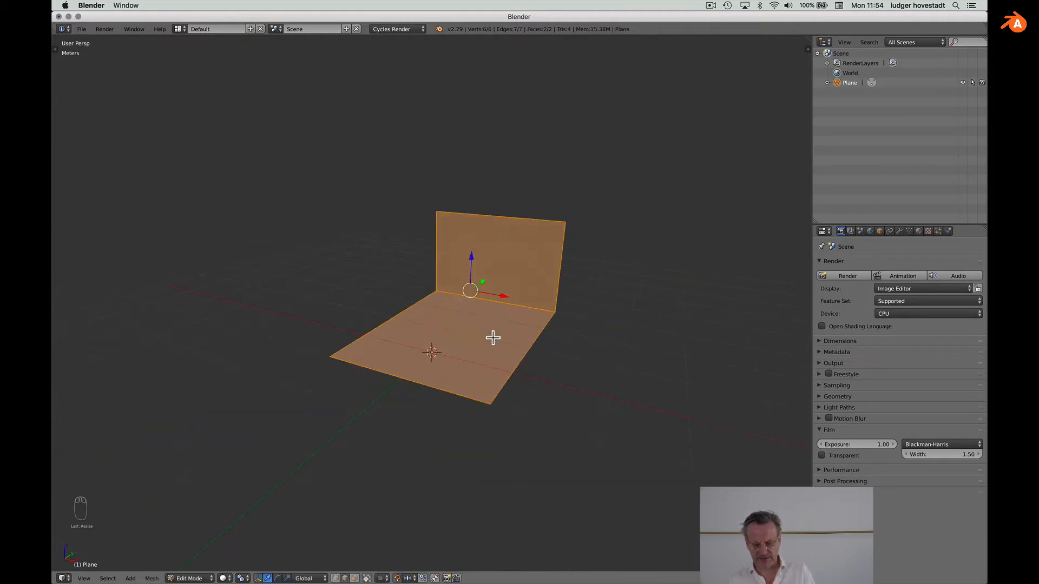
left_click(919, 231)
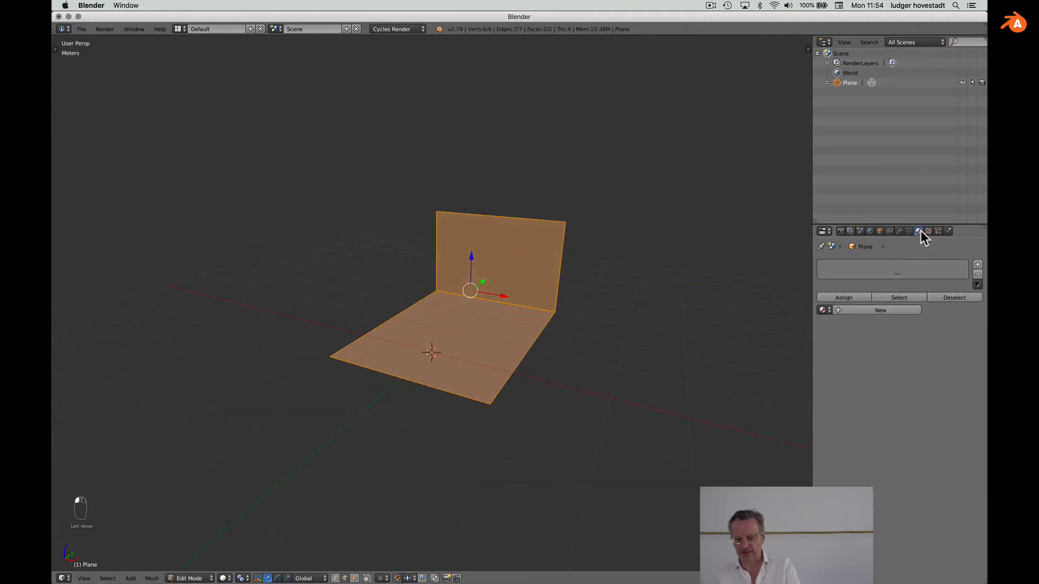
left_click_drag(895, 276, 898, 327)
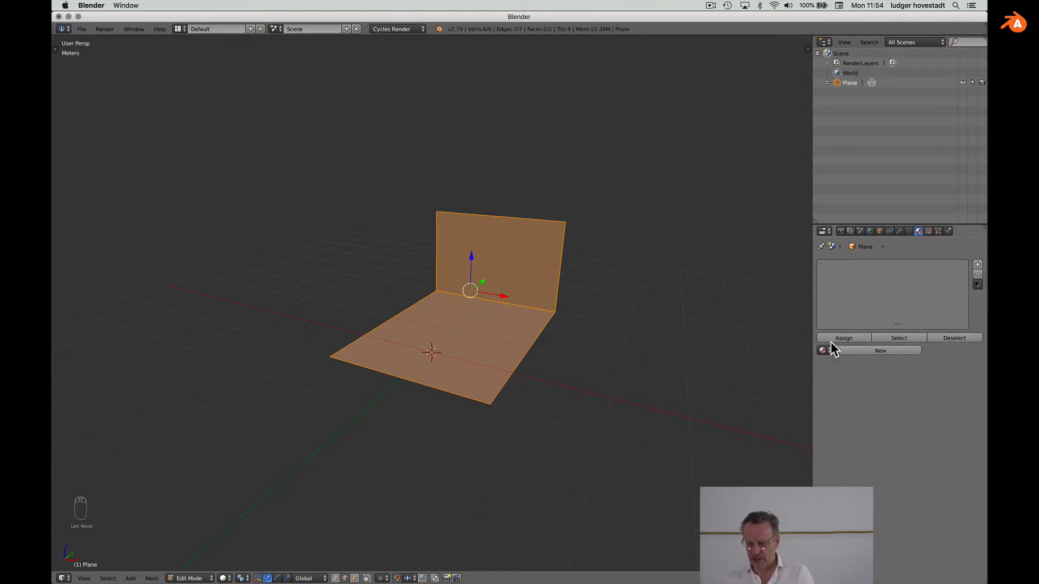
left_click(847, 350)
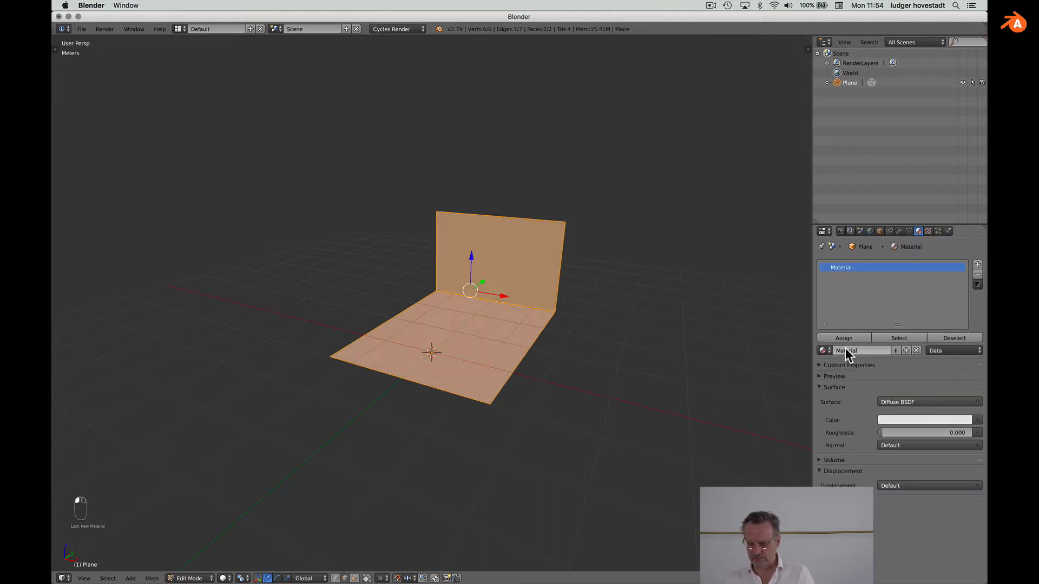
Rename the new material to "white basic"
double_click(848, 351)
type("wh")
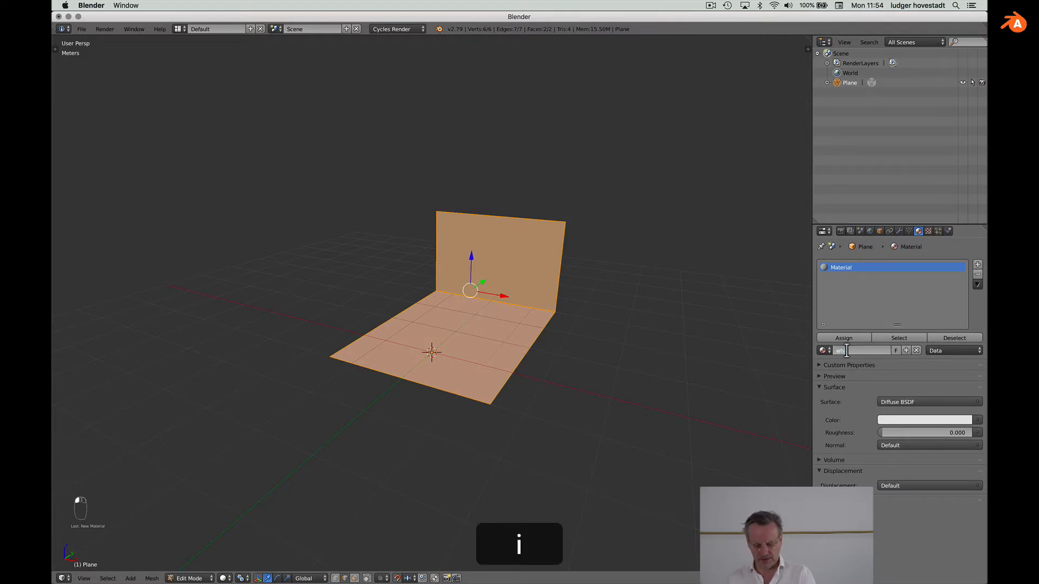
type("ite basi")
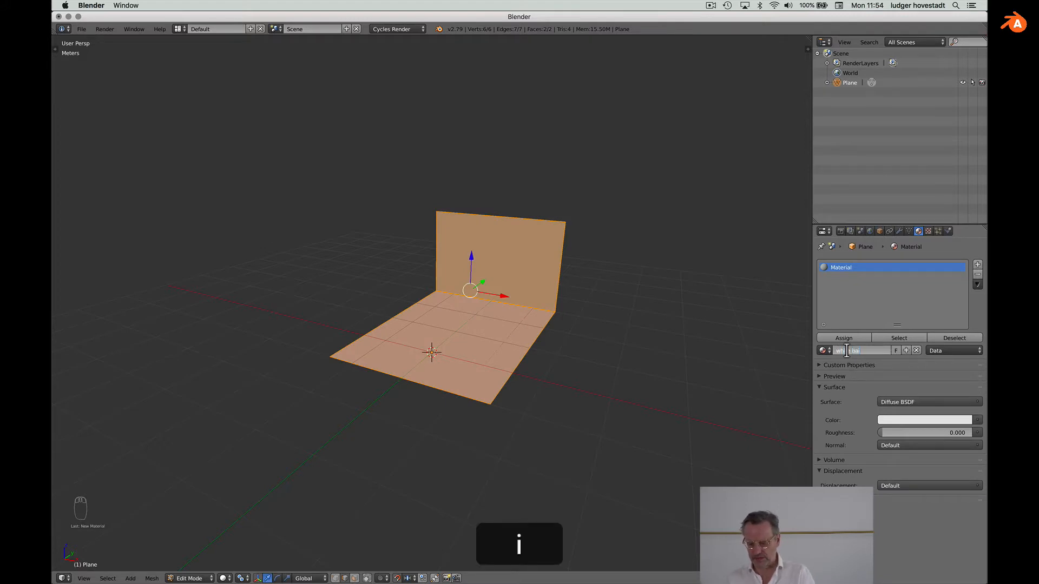
key("BackSpace")
type("oc")
key("BackSpace")
key("BackSpace")
type("ic")
key("Return")
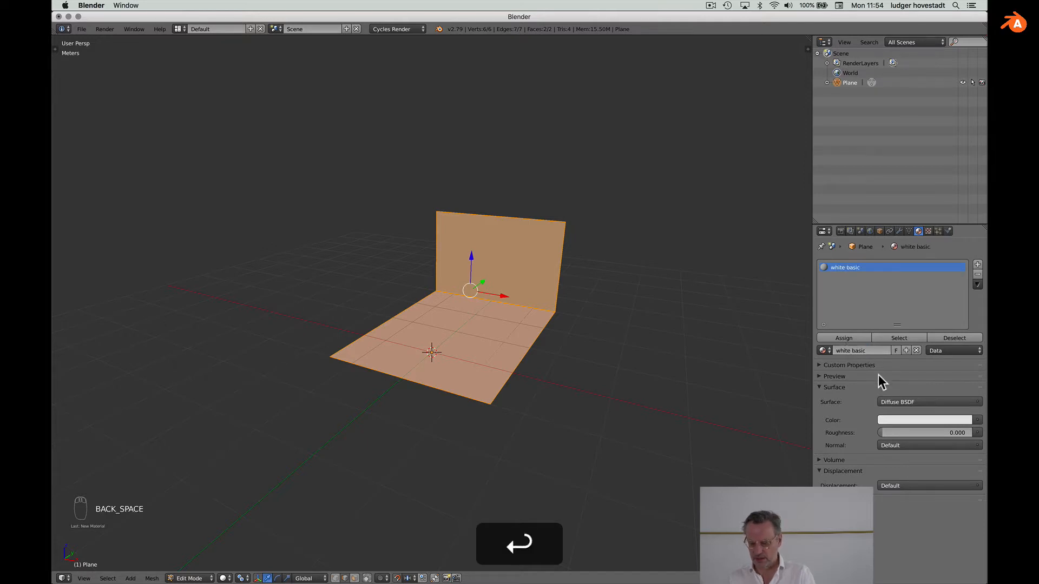
Set the material's surface shader to Principled BSDF and return to Object Mode
left_click(892, 400)
left_click(886, 300)
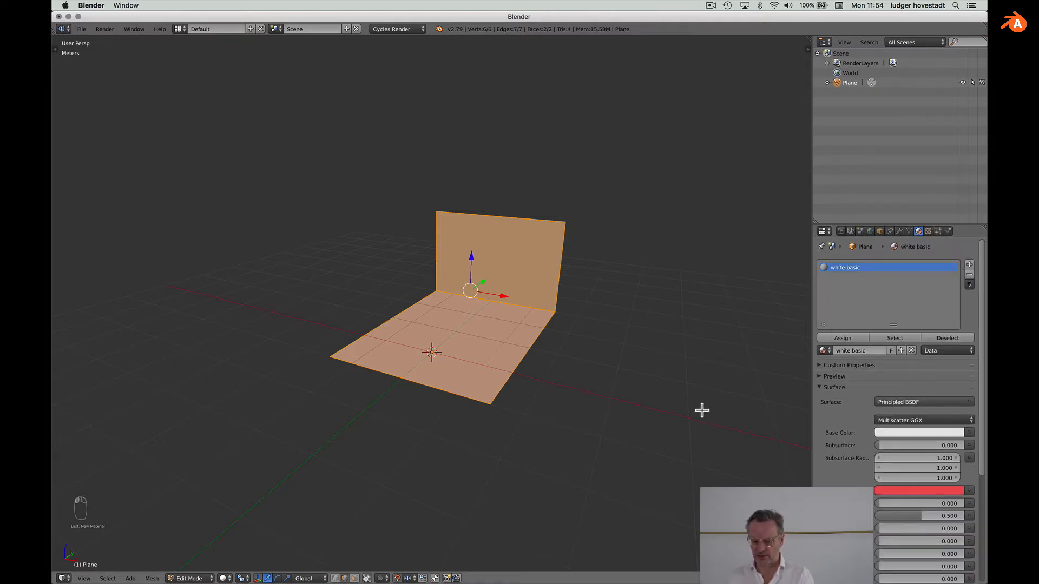
key("Tab")
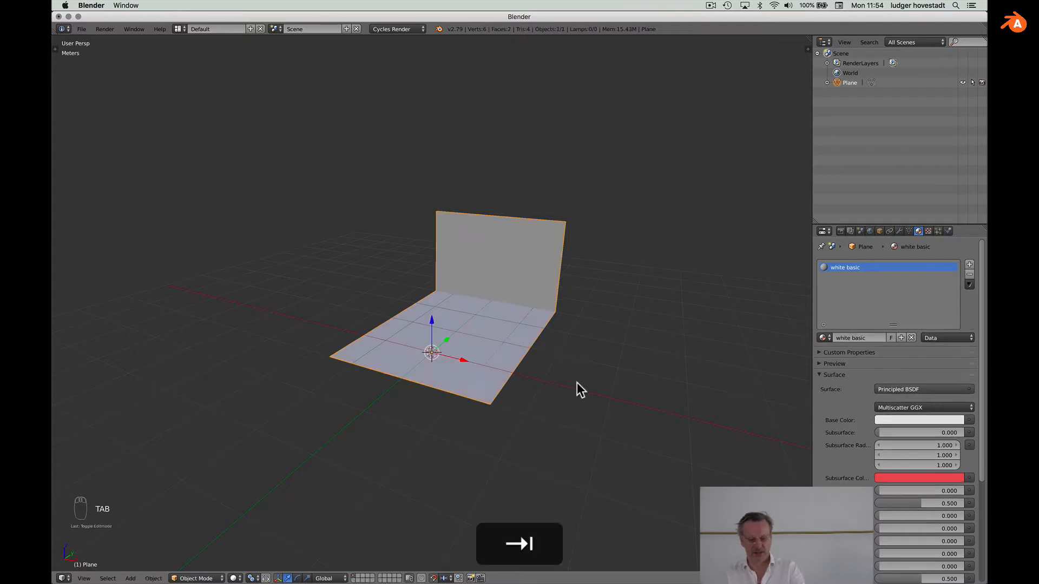
Add a second plane mesh at the 3D cursor on the floor
key("shift+s")
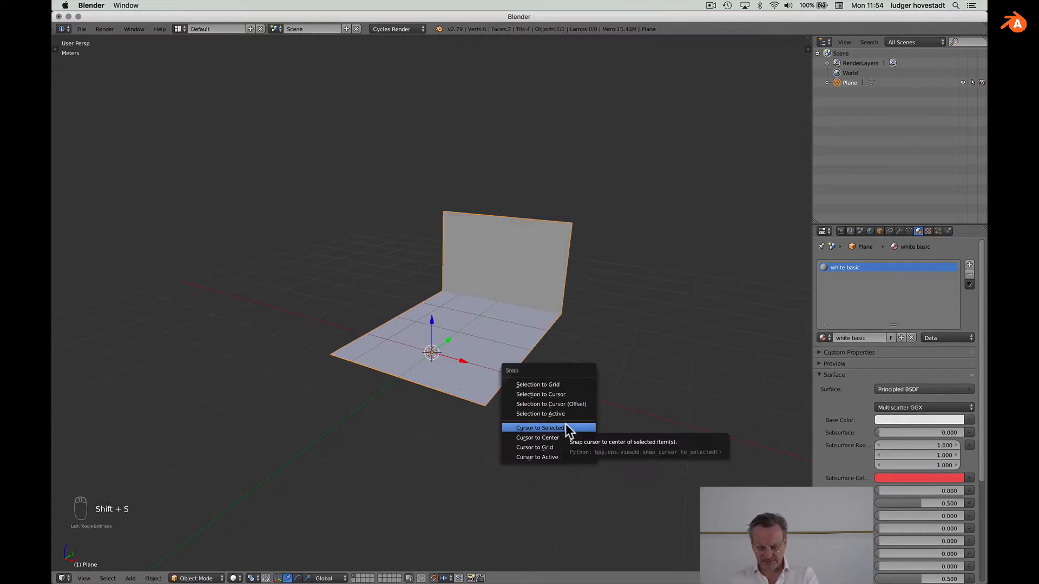
left_click(573, 385)
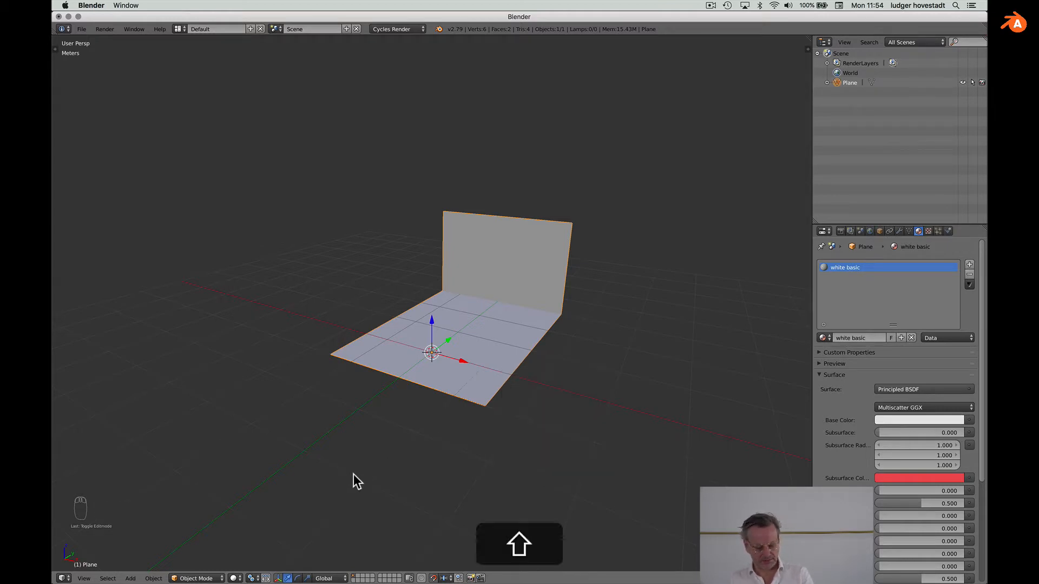
key("shift+a")
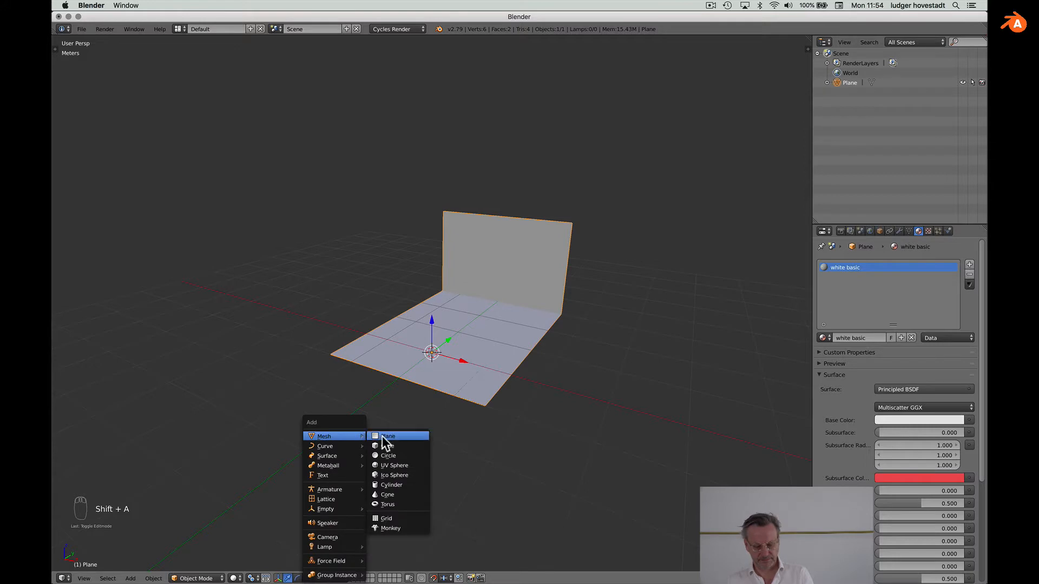
left_click(382, 437)
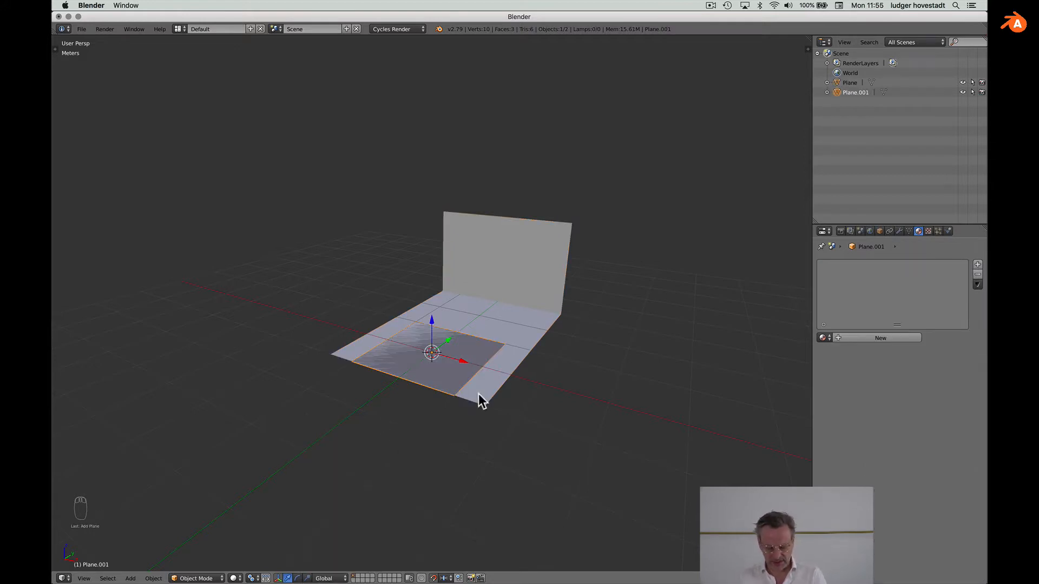
Rotate the second plane 90 degrees about the X axis so it stands upright
key("r")
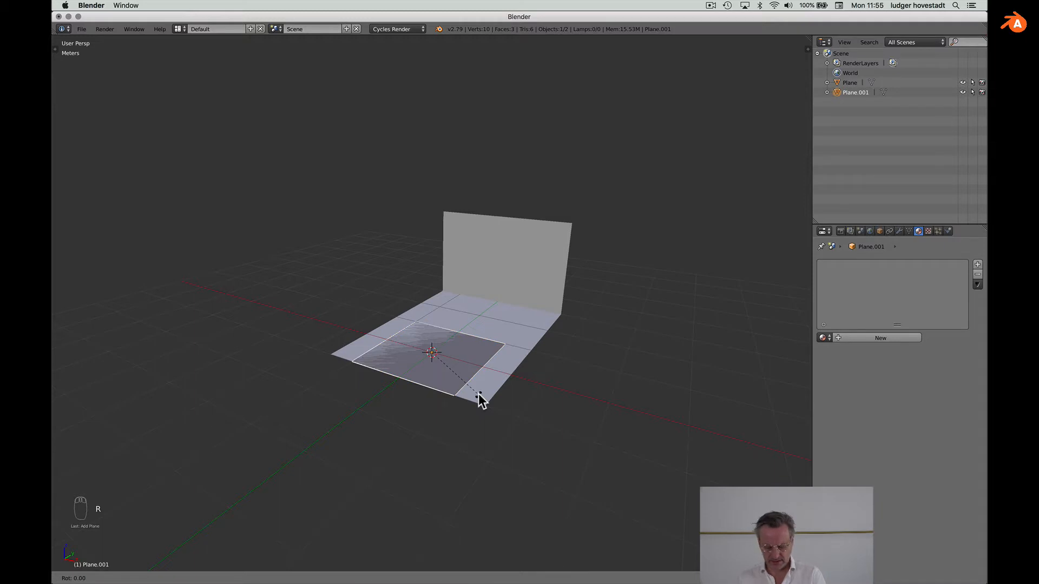
type("x90")
key("Return")
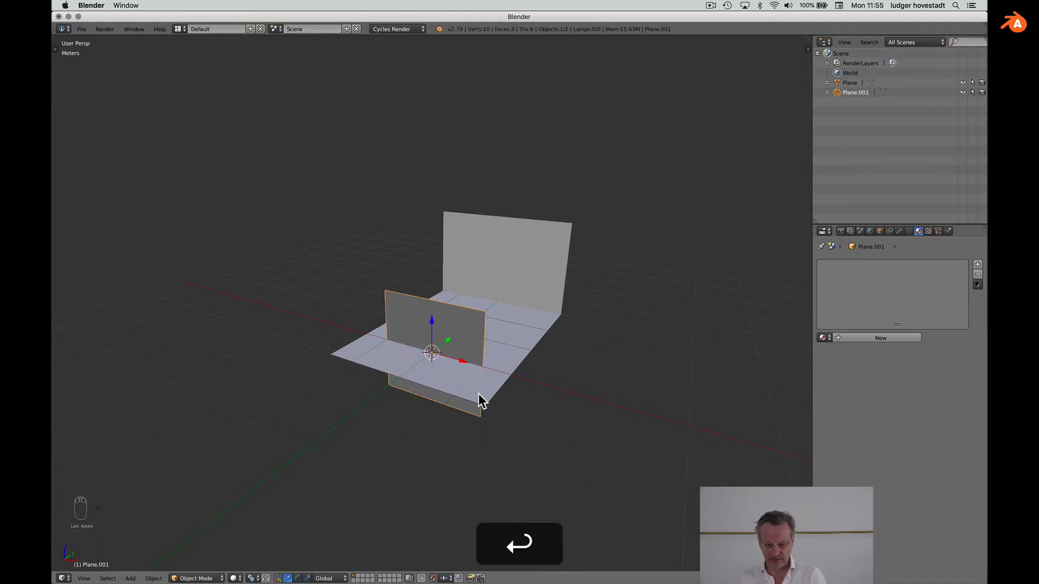
Move the upright plane about 2.9 m along Y to just in front of the wall and raise it above the floor
scroll(470, 337, "right", 10)
scroll(470, 337, "left", 3)
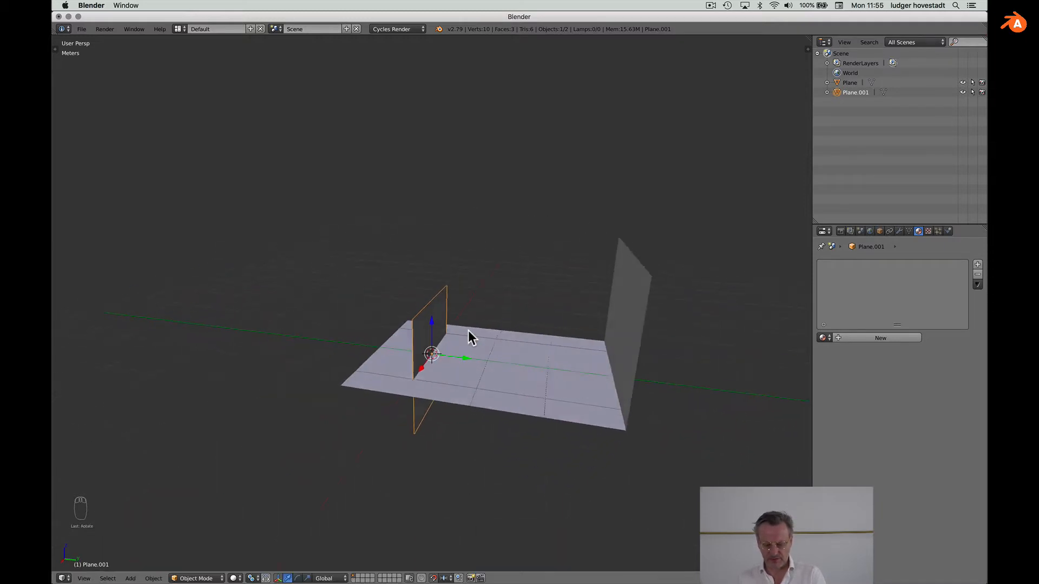
key("g")
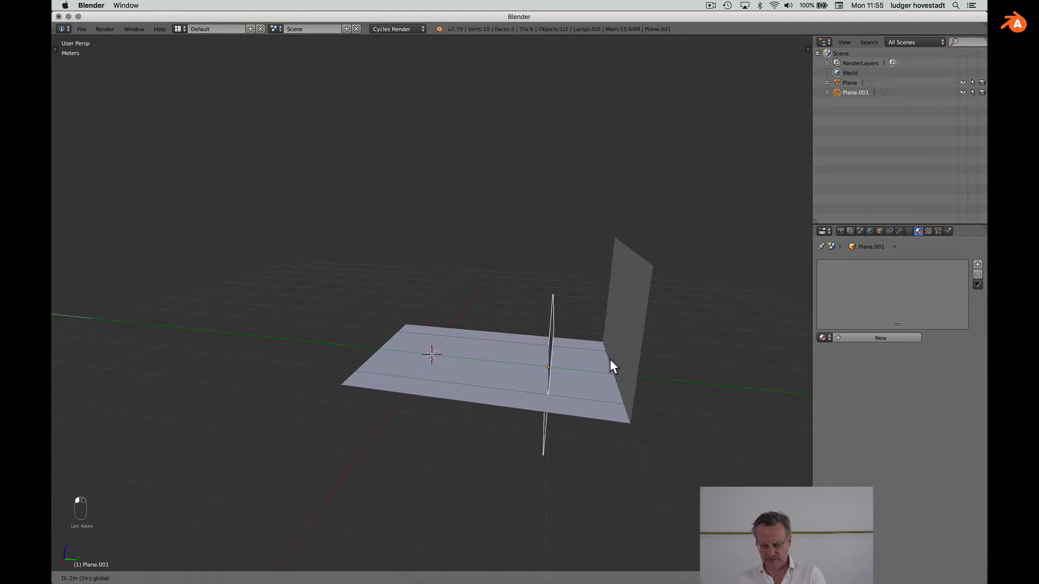
key("shift")
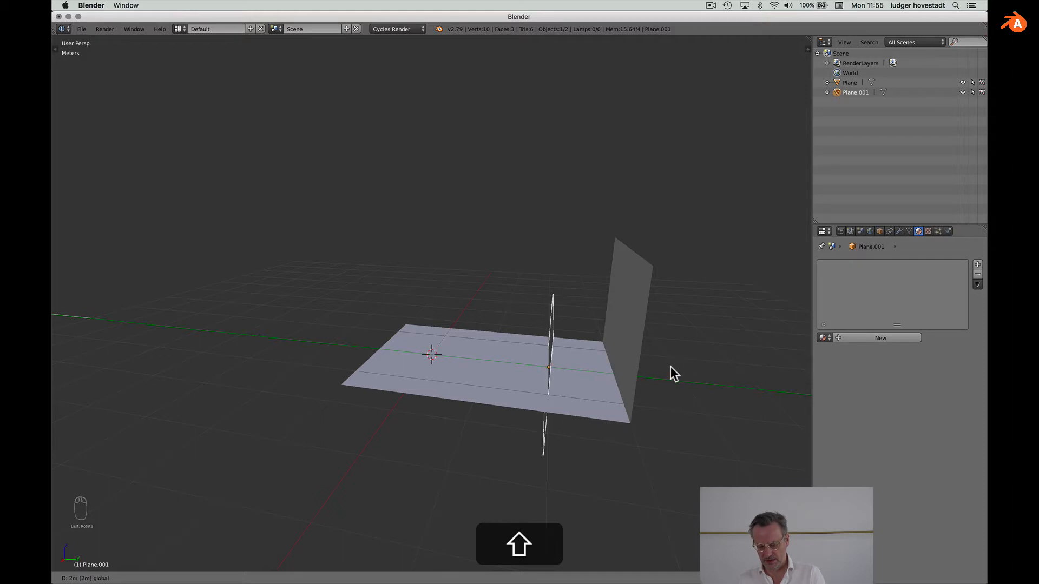
key("ctrl")
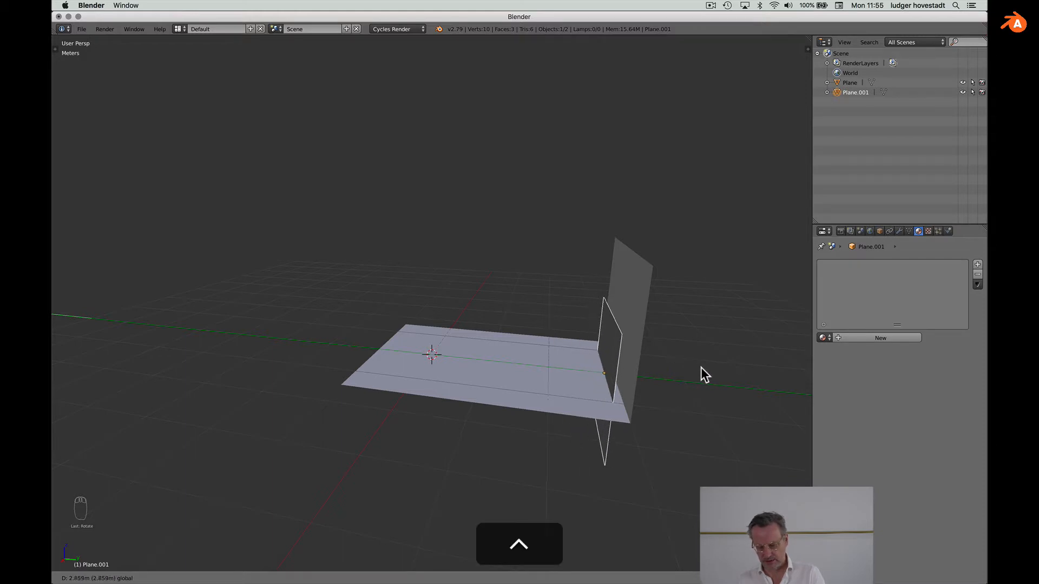
left_click(701, 368)
left_click_drag(609, 341, 618, 299)
scroll(618, 299, "left", 10)
scroll(618, 299, "left", 2)
scroll(618, 299, "down", 5)
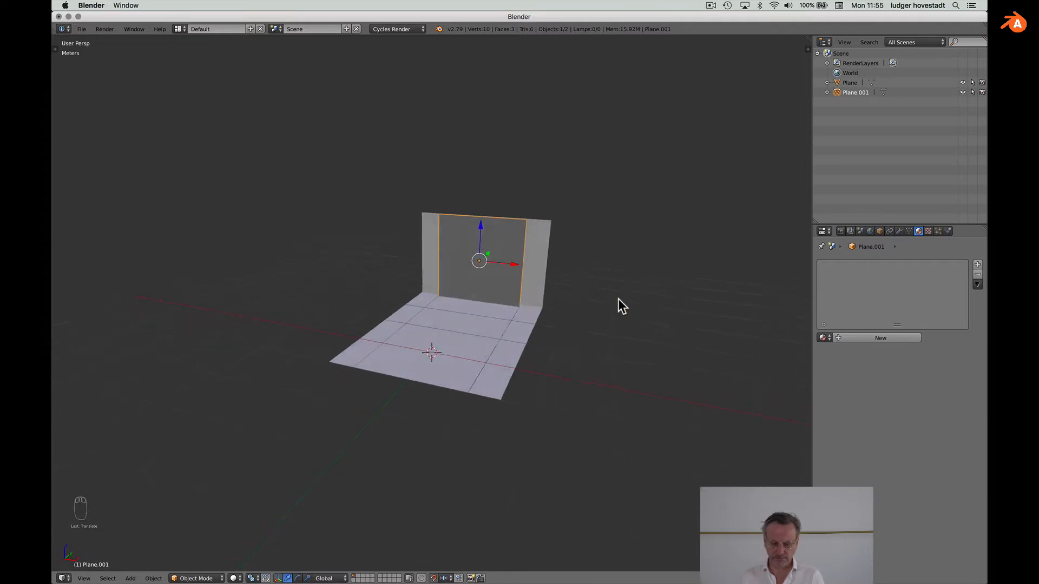
Switch to Finder to view the Gerhard Richter wolke image, and return to Blender
key("super+Tab")
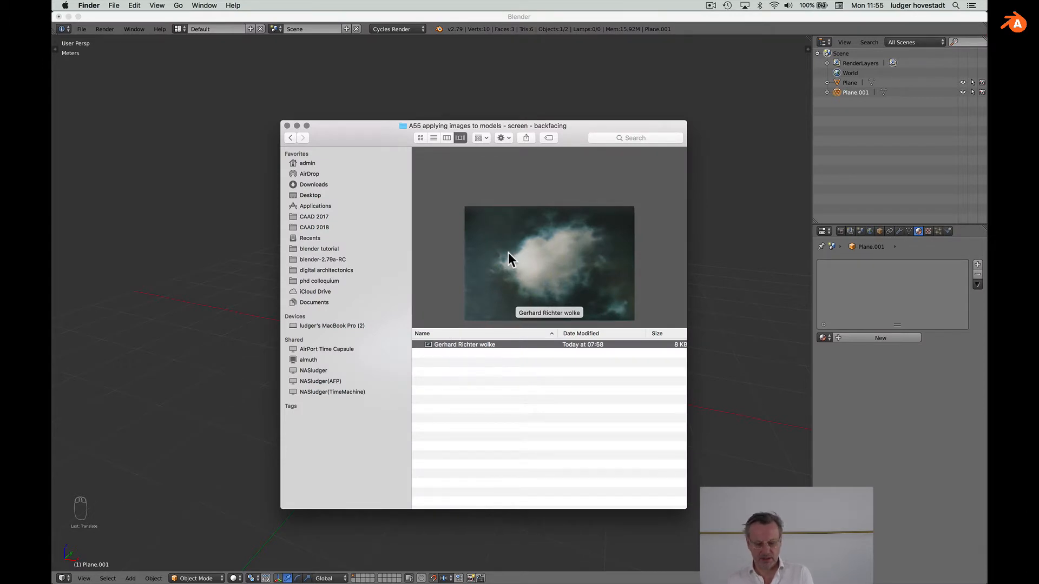
left_click(160, 315)
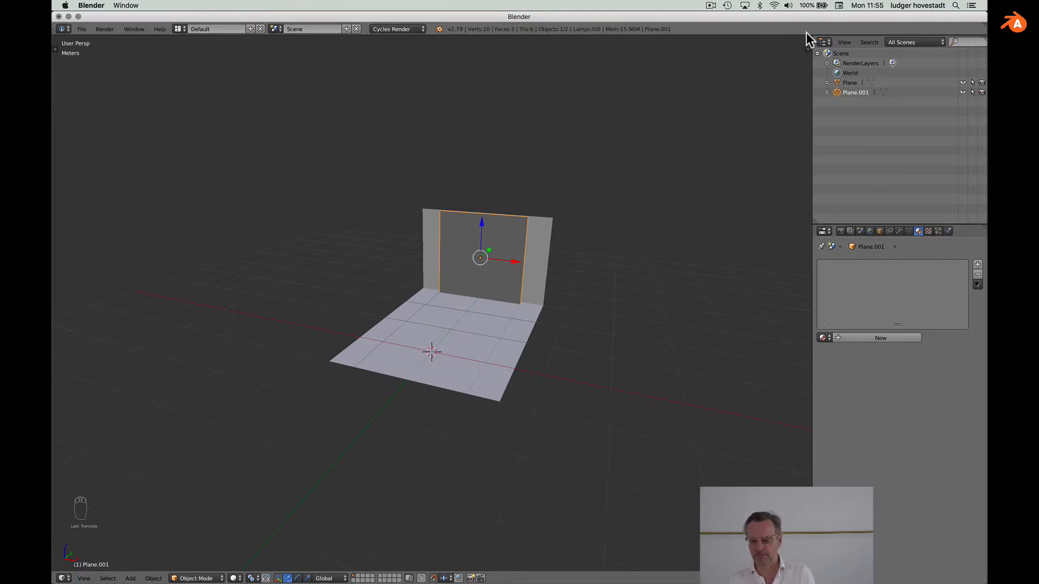
Split the 3D view horizontally and change the upper area to a UV/Image Editor
left_click_drag(807, 34, 812, 226)
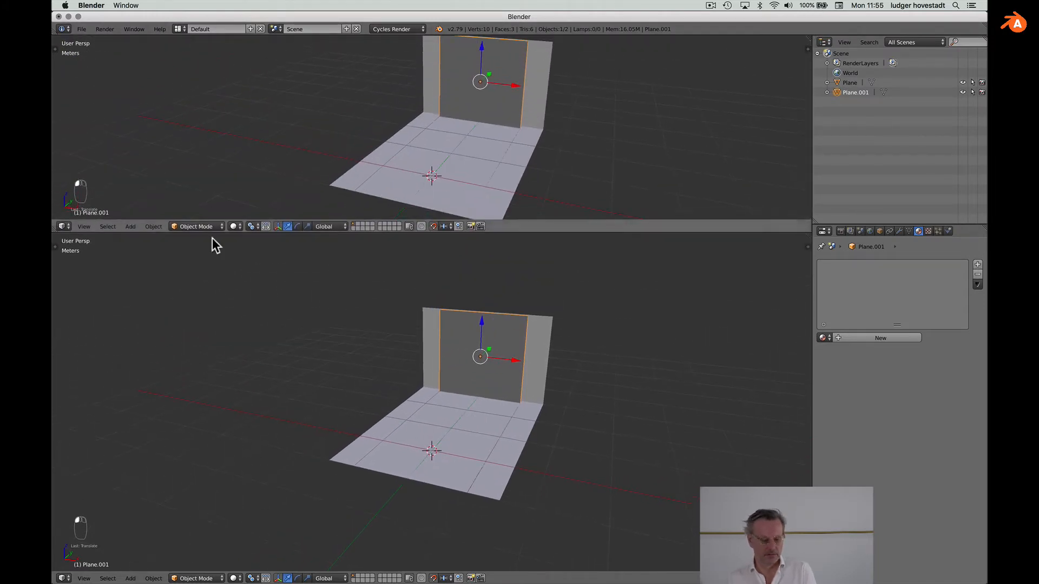
left_click(64, 226)
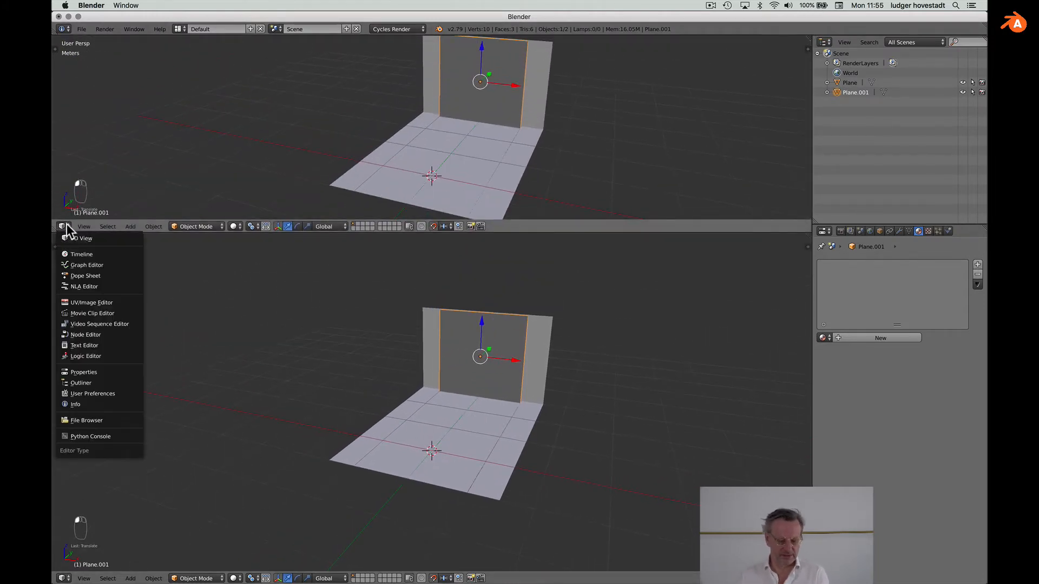
left_click(76, 303)
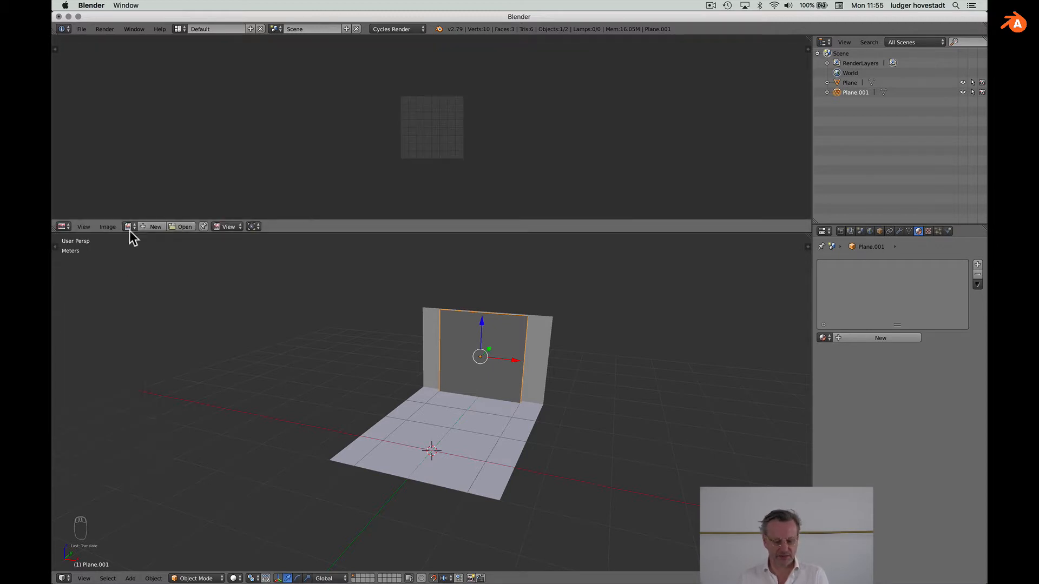
Open "Gerhard Richter wolke .jpg" from the blender tutorial A55 screen - backfacing folder in the image editor and show its image properties
left_click(180, 226)
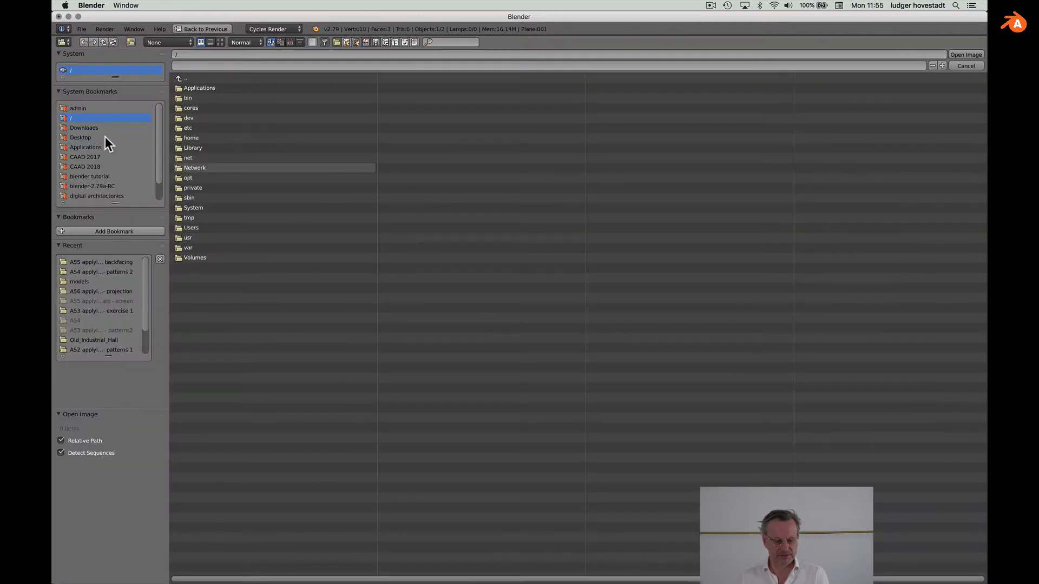
left_click(99, 194)
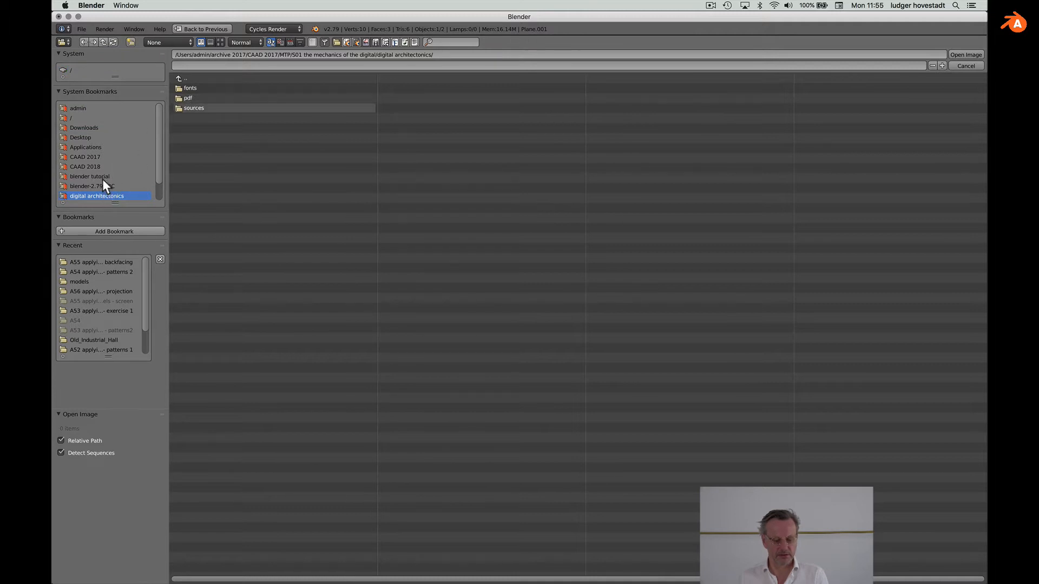
left_click(102, 178)
double_click(196, 100)
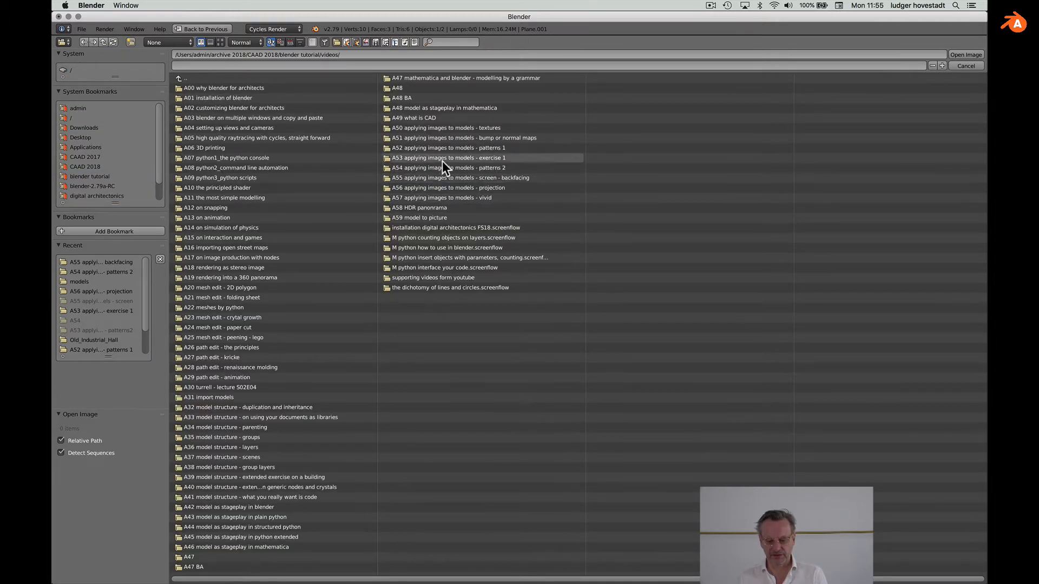
double_click(472, 177)
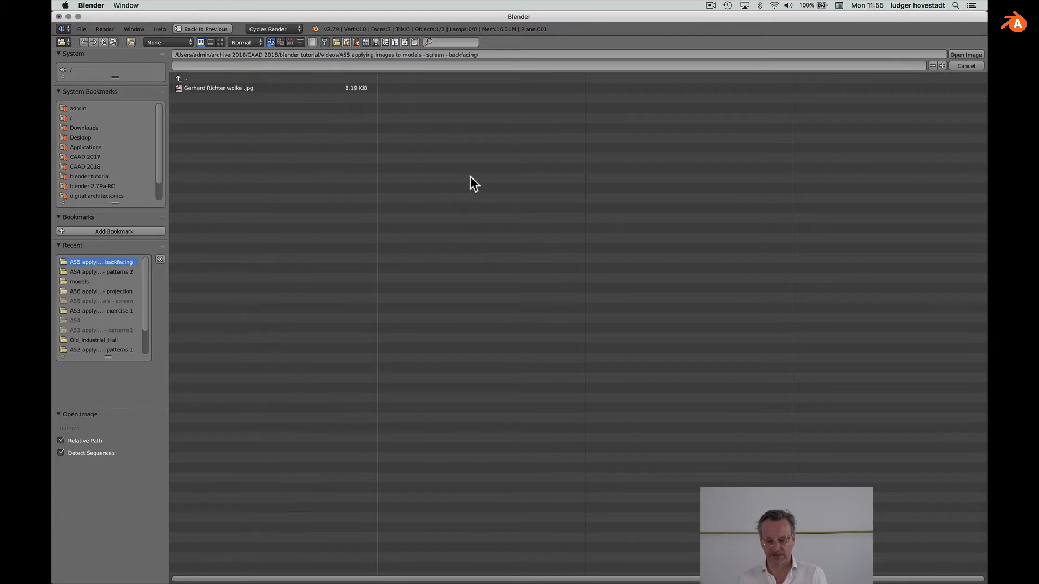
double_click(182, 89)
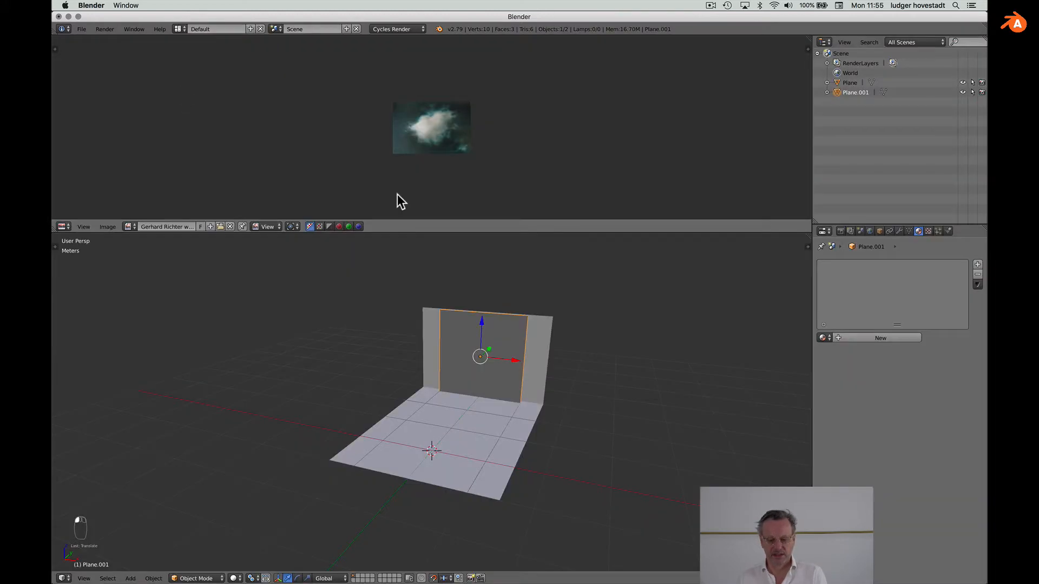
scroll(505, 131, "up", 4)
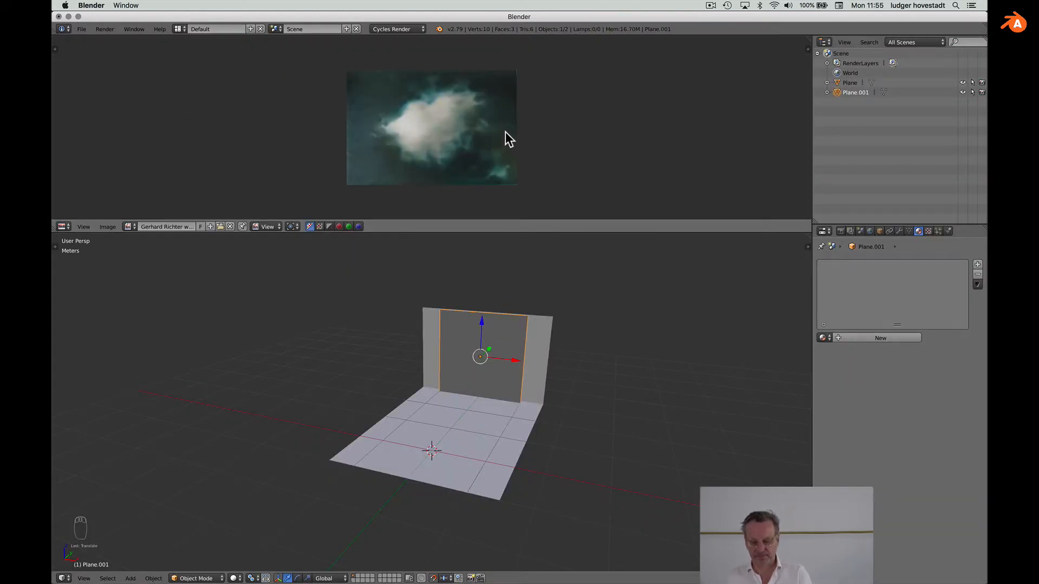
left_click(807, 48)
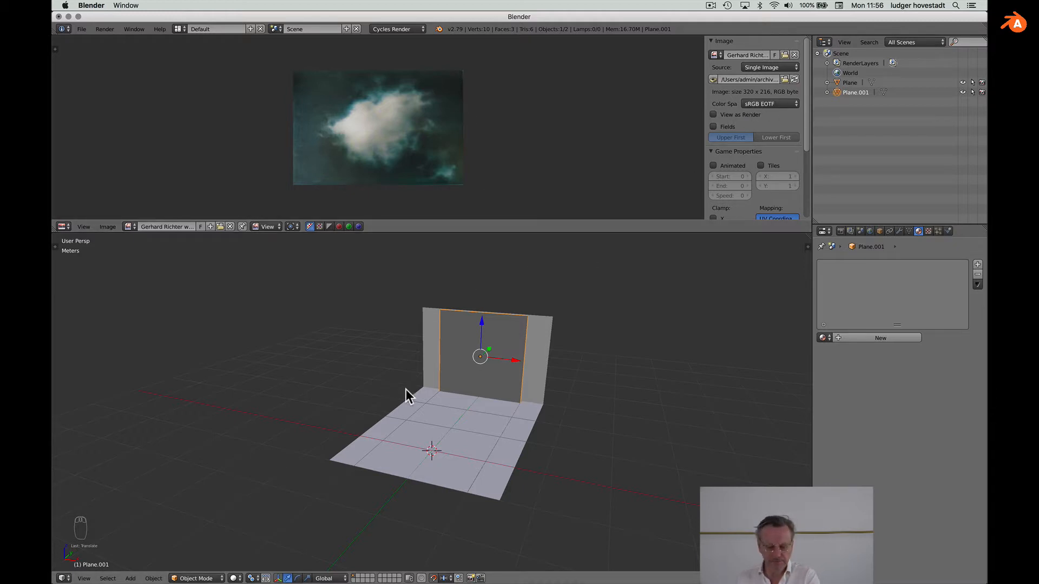
In Edit Mode, scale the upright plane along X by 320/216 to match the image's proportions
left_click(195, 579)
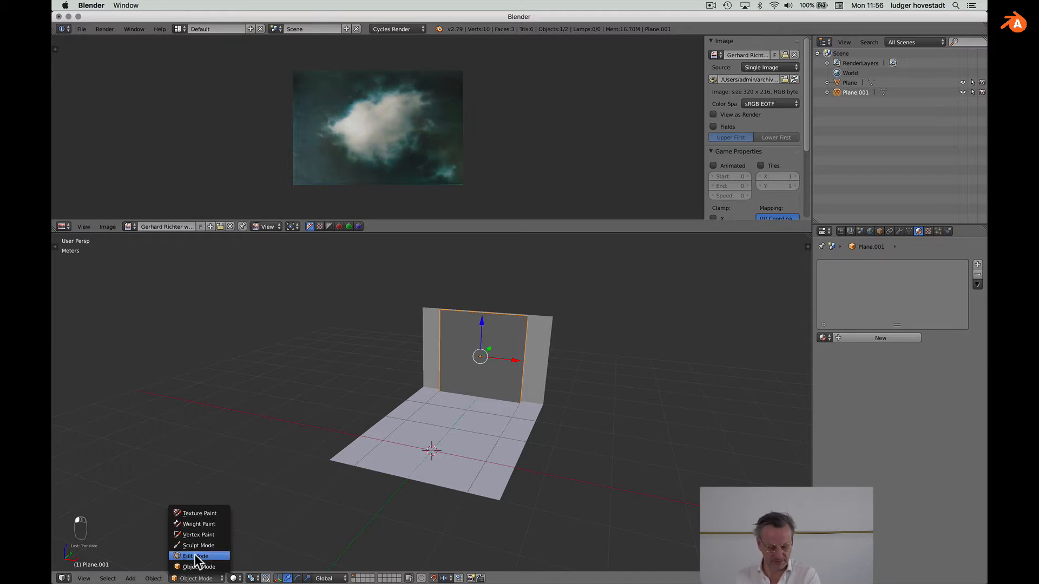
left_click(194, 556)
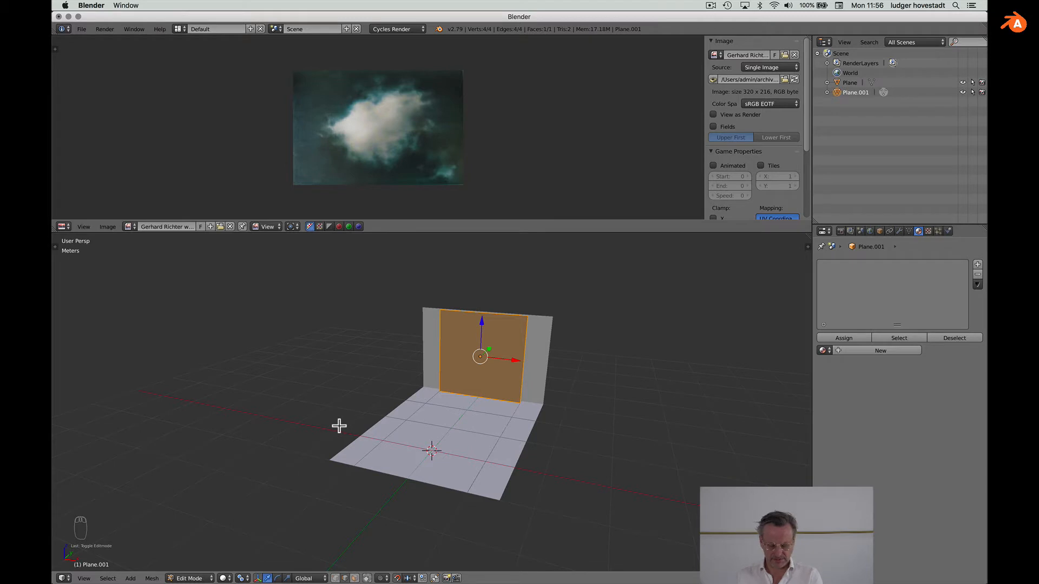
key("s")
key("Return")
key("t")
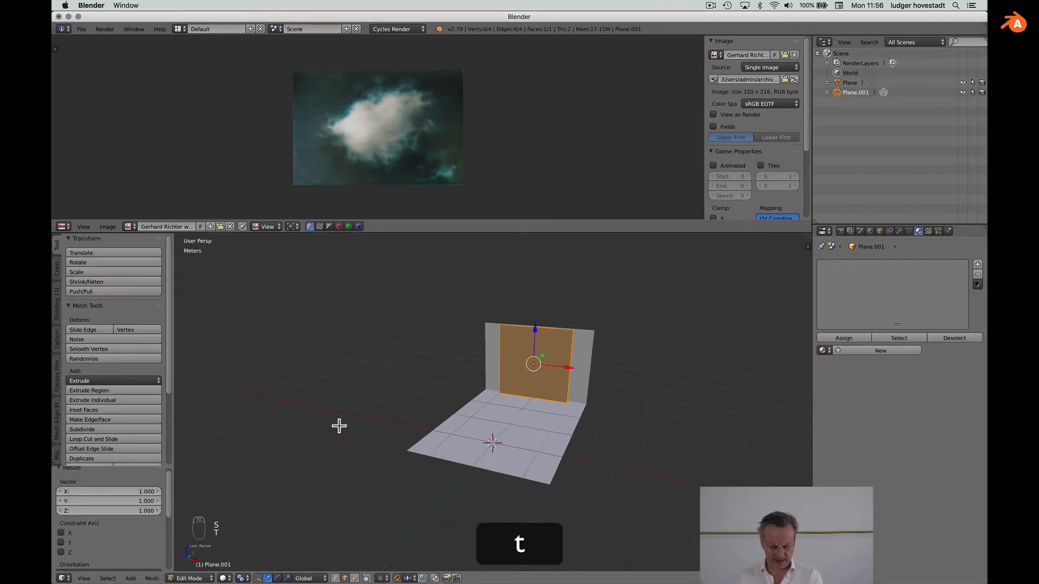
left_click(140, 491)
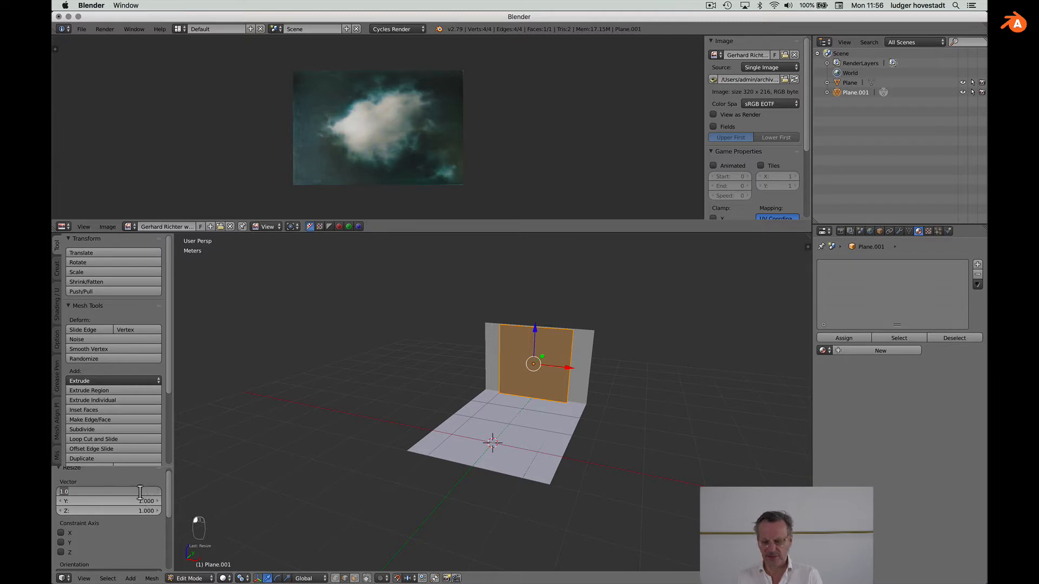
type("320")
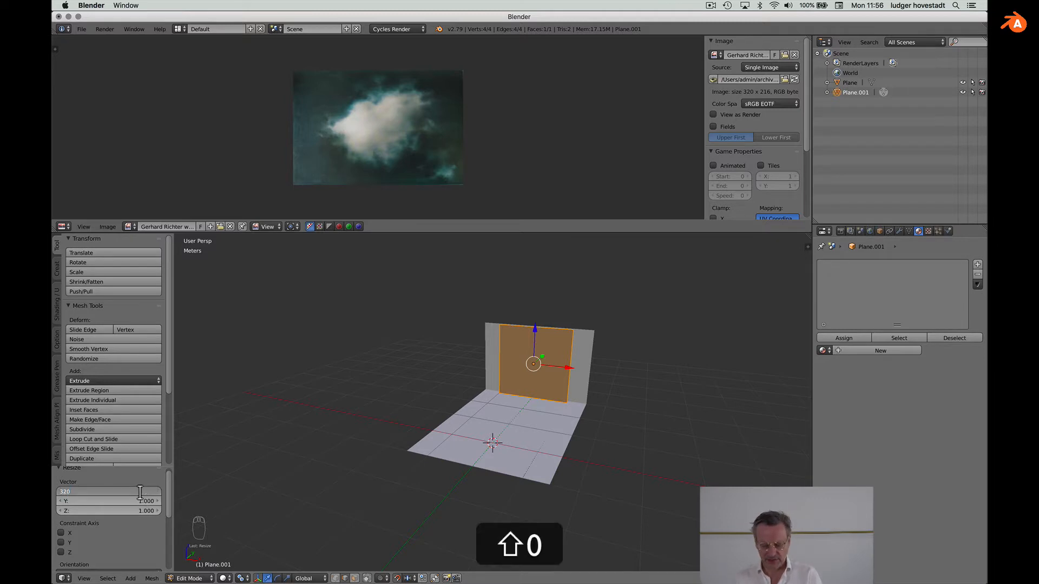
type("/216")
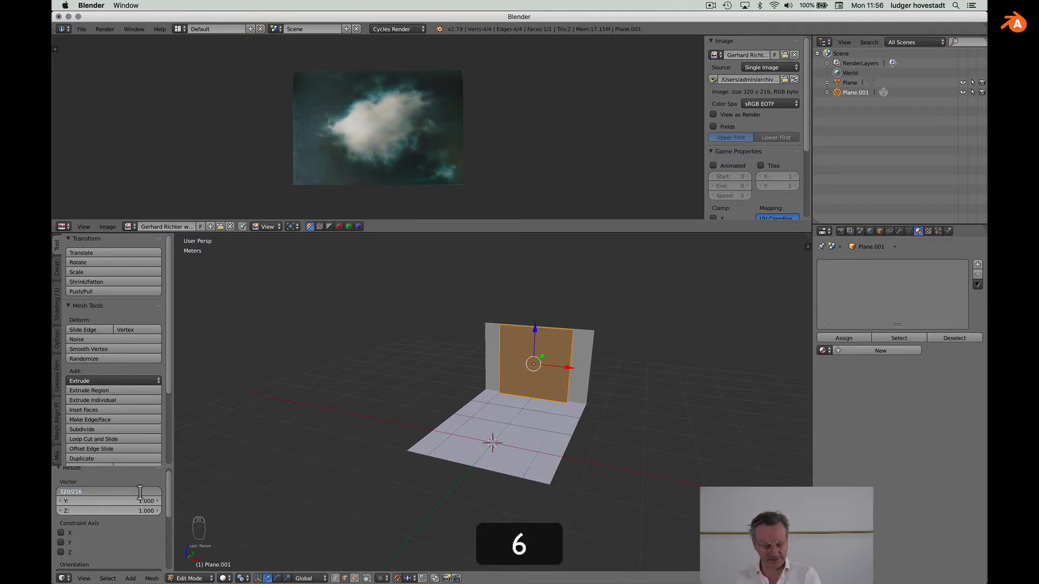
key("Return")
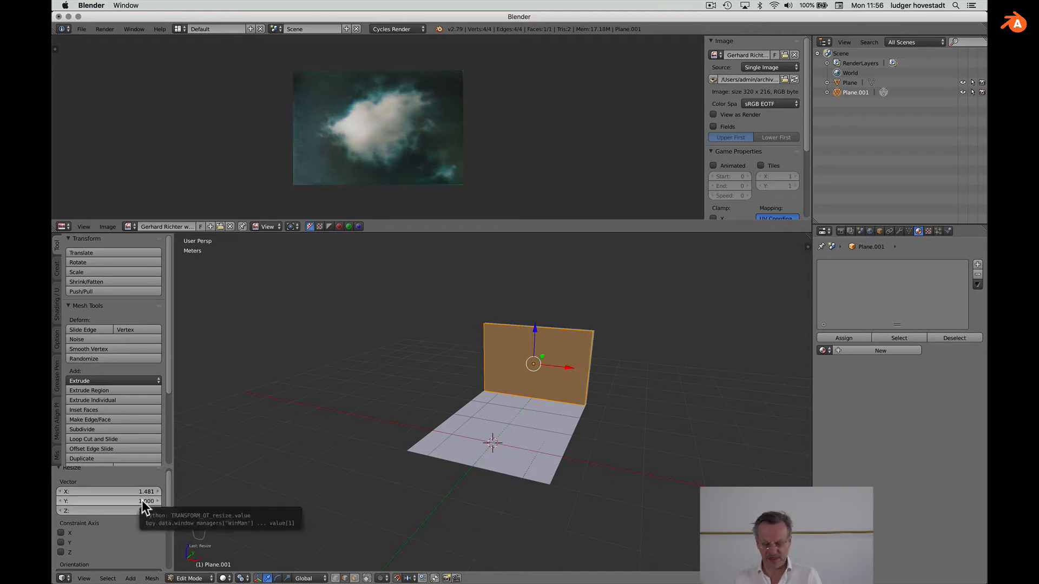
Scale the upright plane's mesh uniformly by 2/3 on all axes
scroll(547, 374, "down", 2)
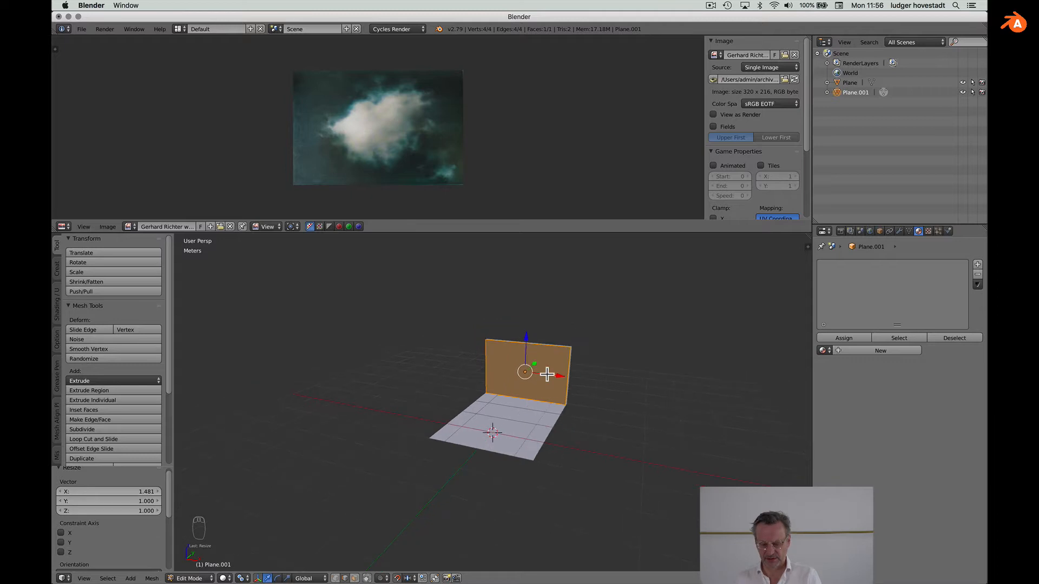
scroll(546, 374, "left", 5)
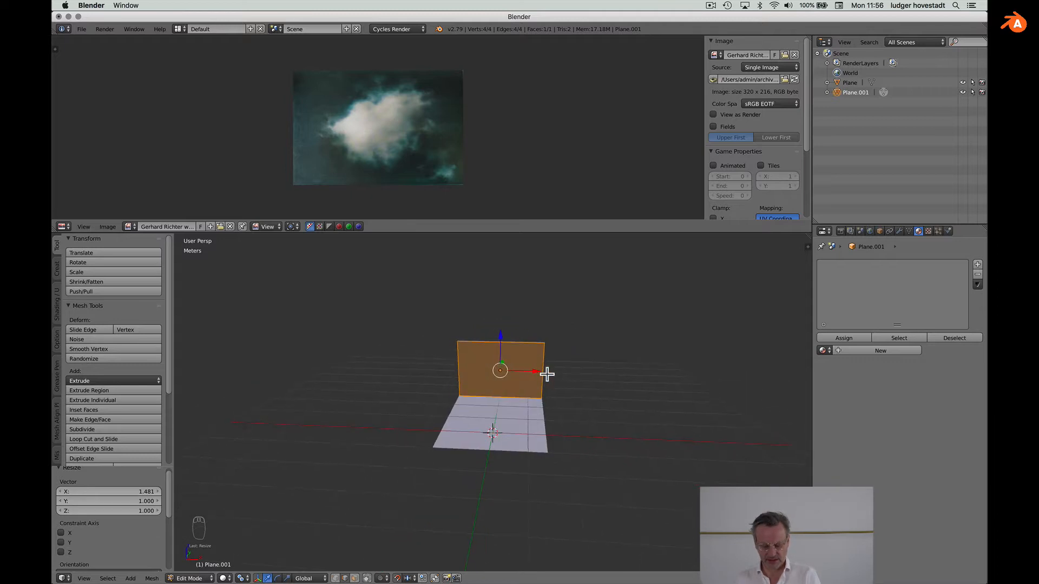
key("s")
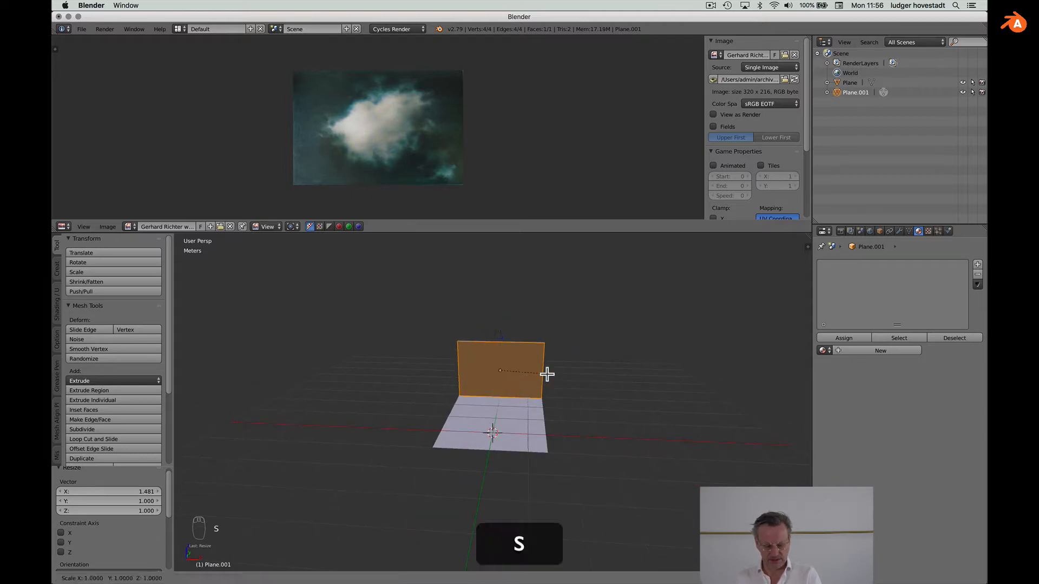
key("Return")
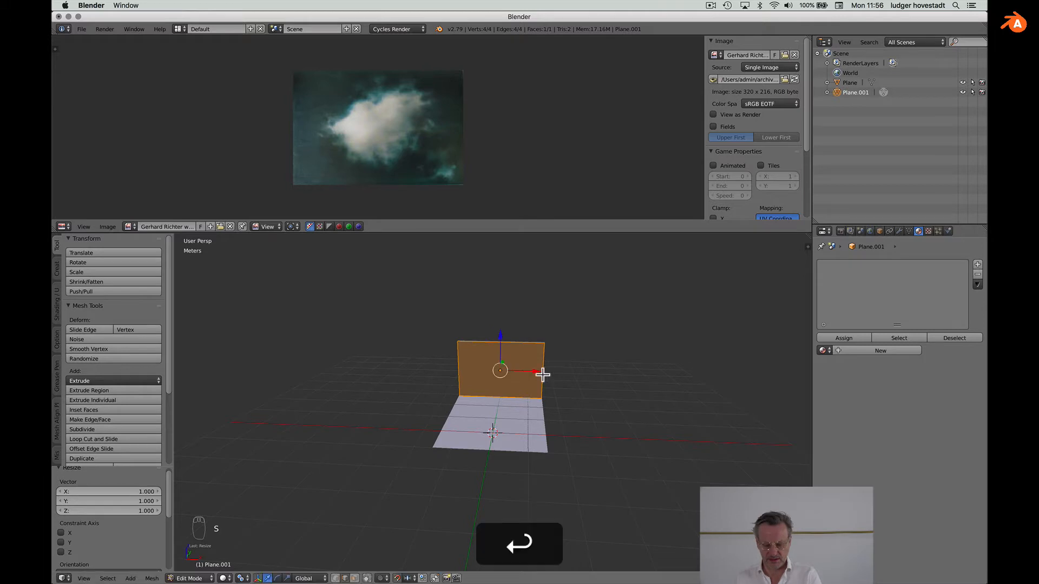
left_click(139, 492)
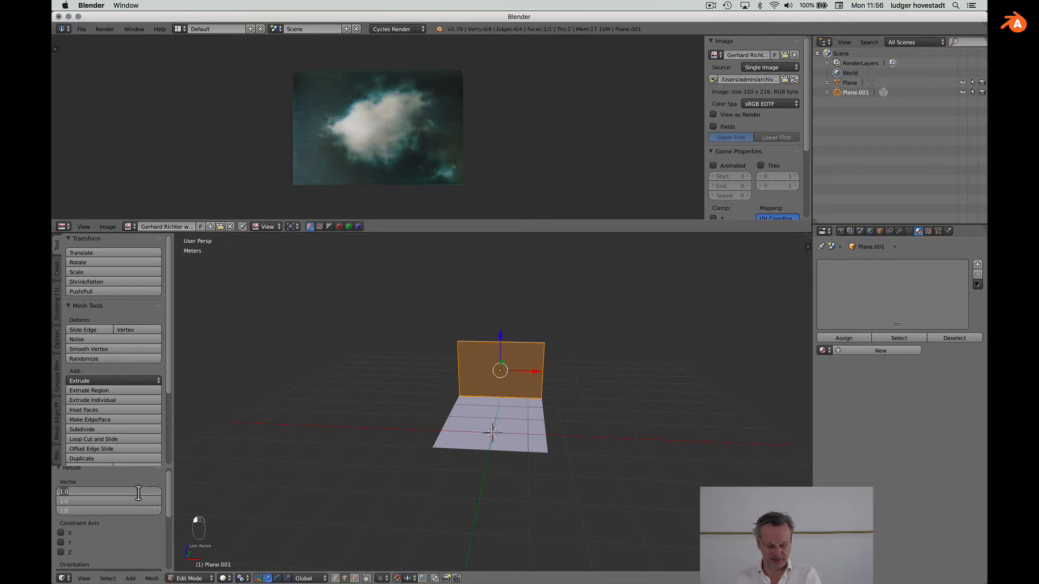
type("2/3")
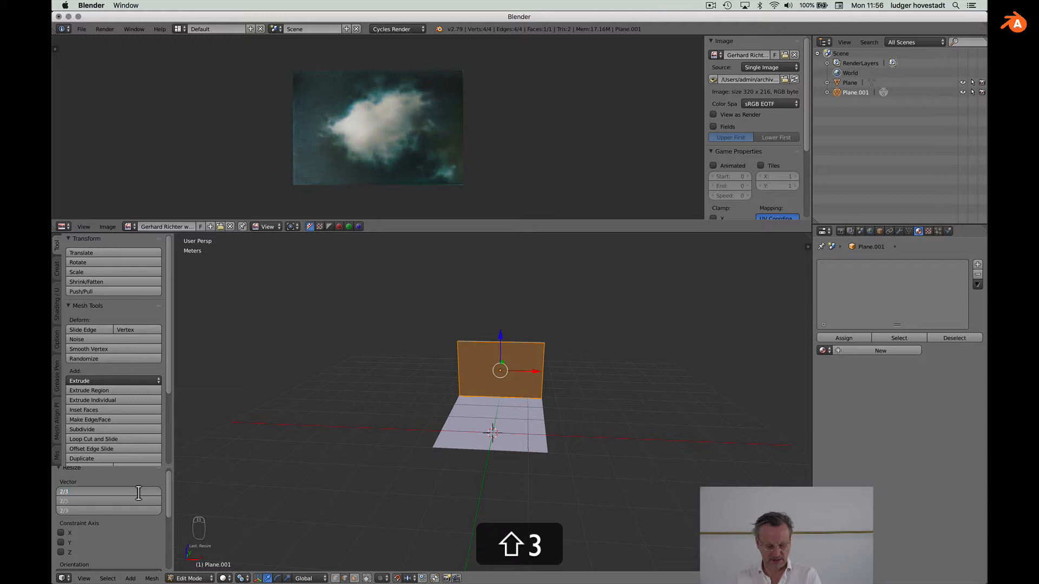
key("Return")
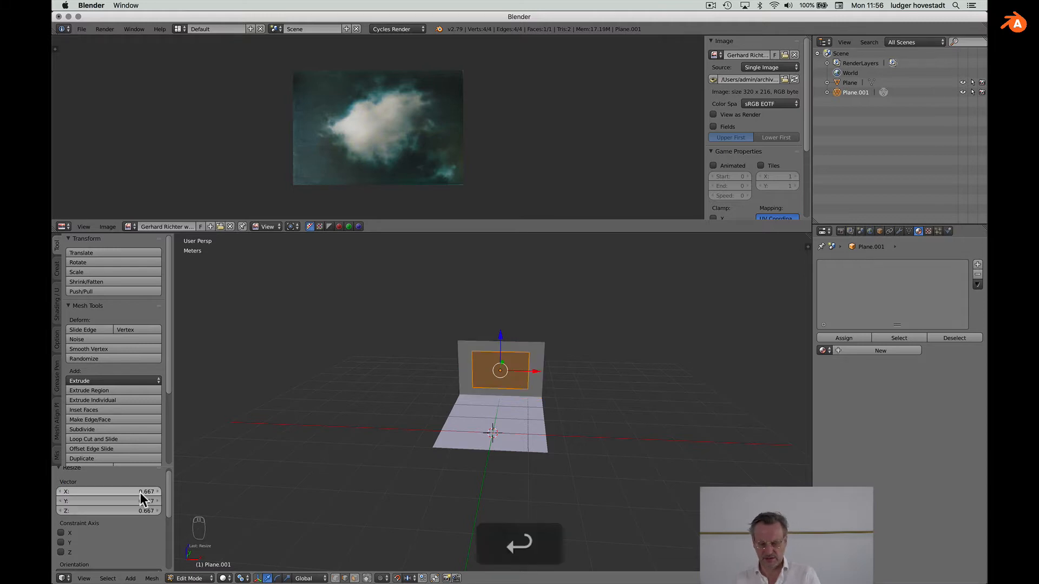
Check the resized plane from the front and side, and return to Object Mode
scroll(141, 492, "down", 1)
middle_click_drag(538, 499, 569, 460)
scroll(568, 460, "right", 5)
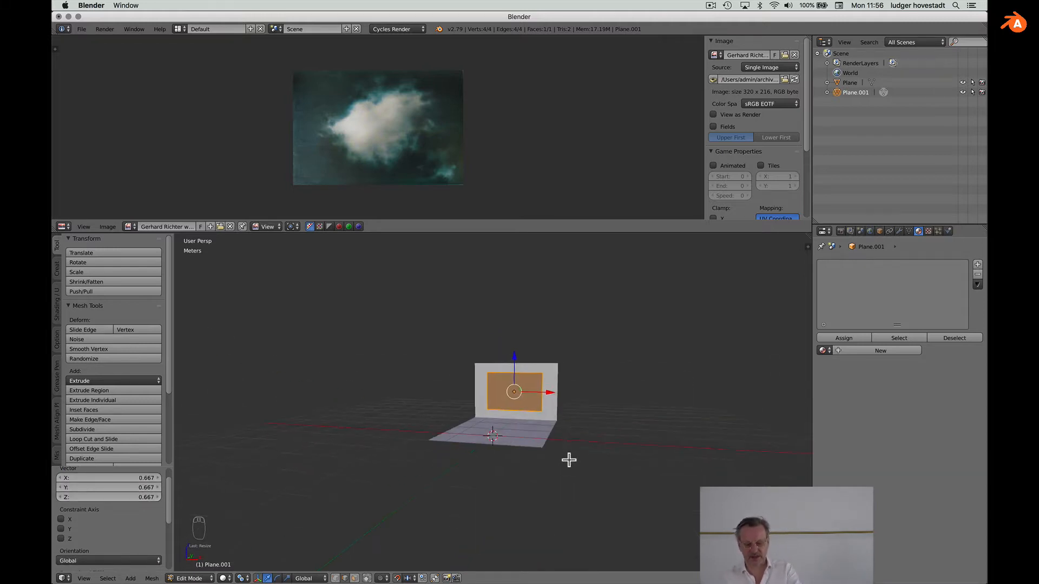
scroll(569, 460, "right", 10)
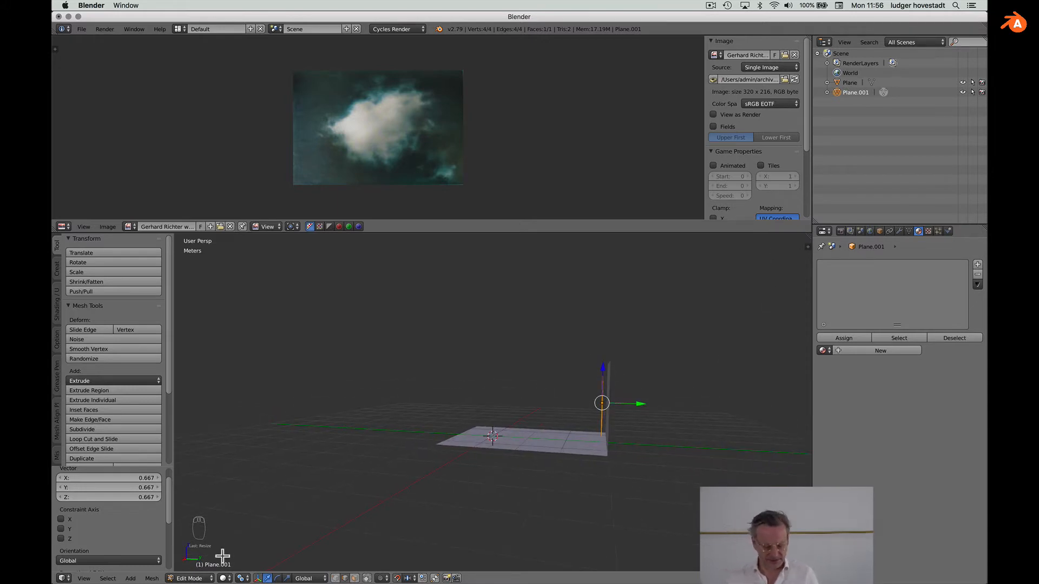
left_click(191, 579)
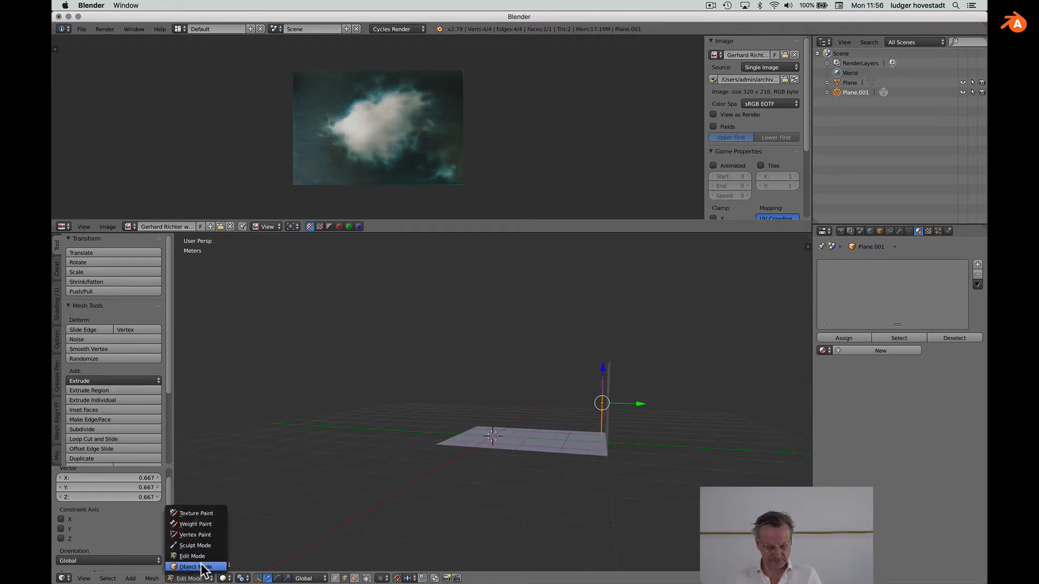
left_click(196, 566)
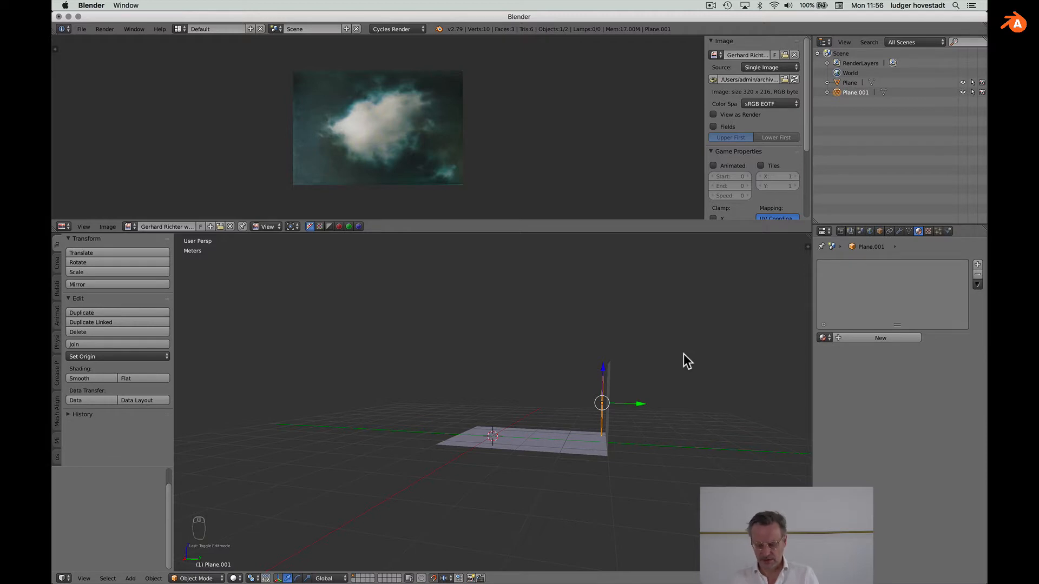
Show the upright plane's transform properties and set its Y location to 2.8 m
key("t")
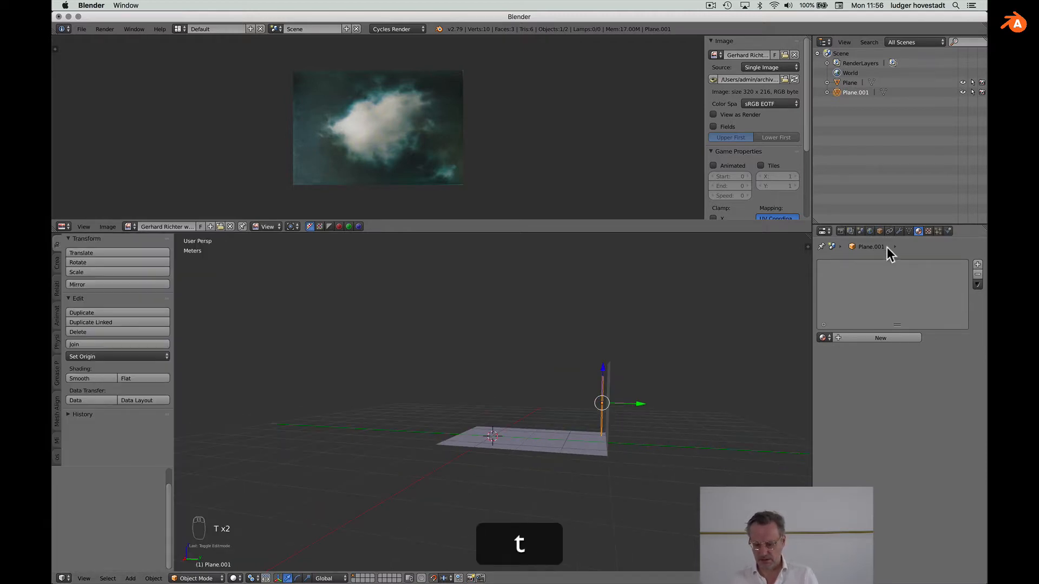
left_click(808, 247)
scroll(761, 276, "up", 2)
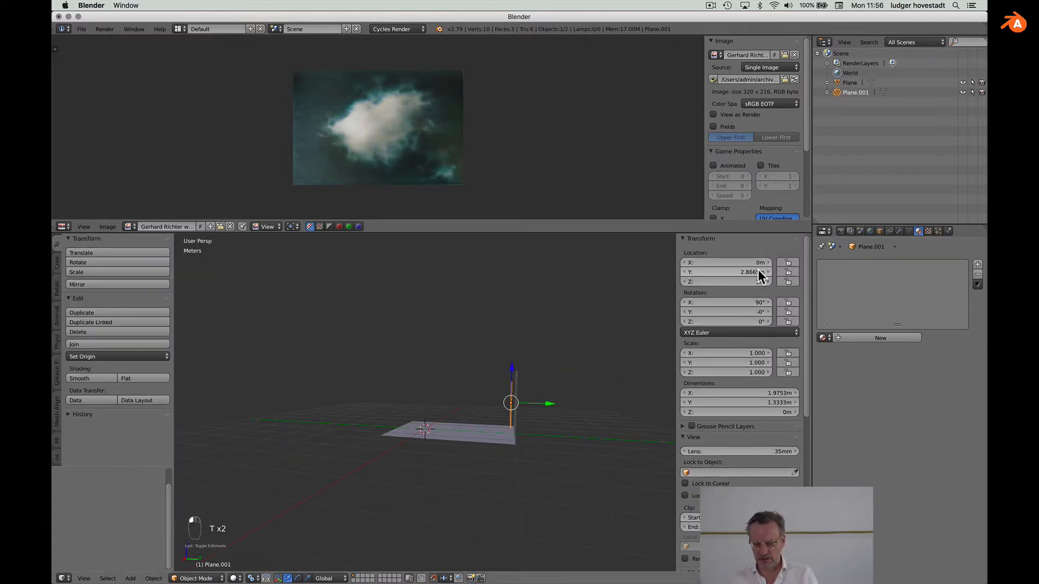
left_click(751, 275)
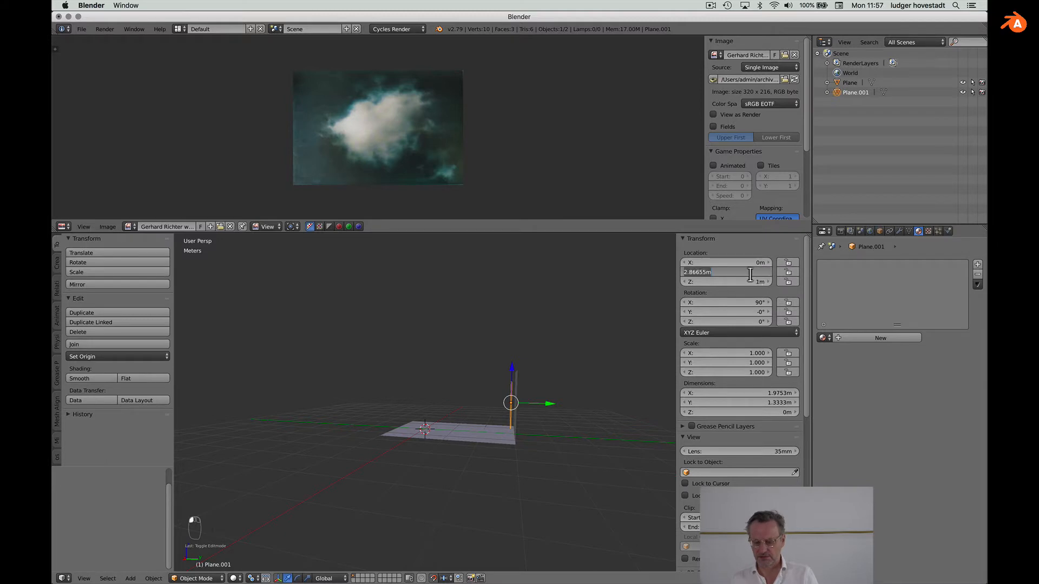
type("2.8")
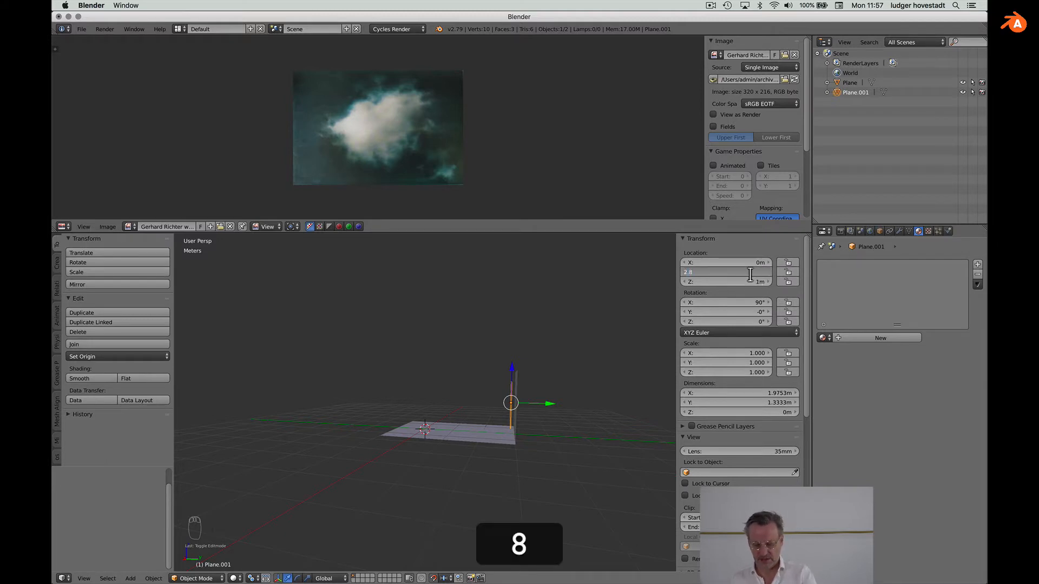
key("Return")
Create a new material named "screen" on the upright plane and set its surface shader to Emission
scroll(469, 430, "left", 5)
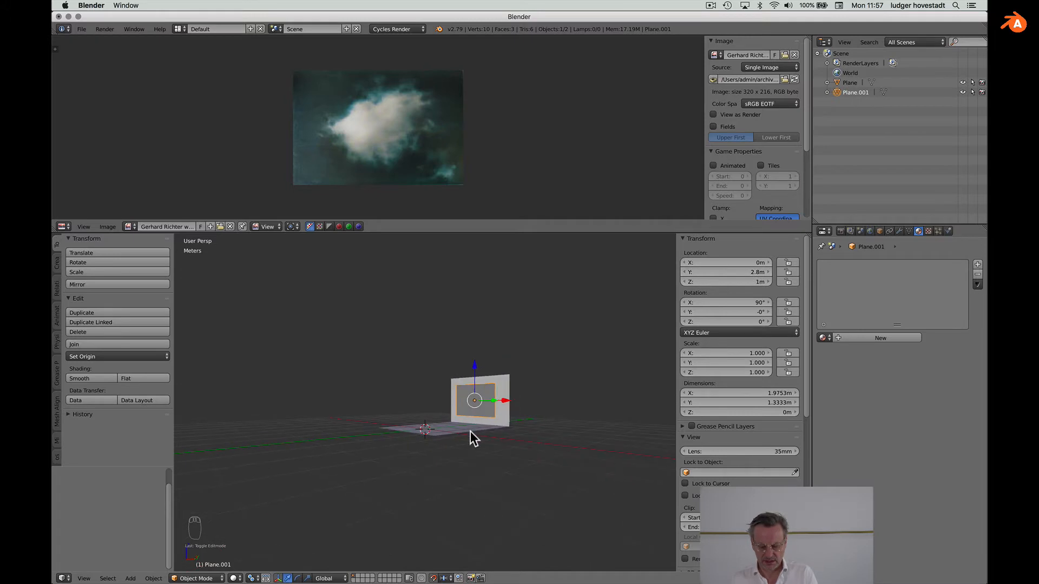
scroll(470, 431, "up", 5)
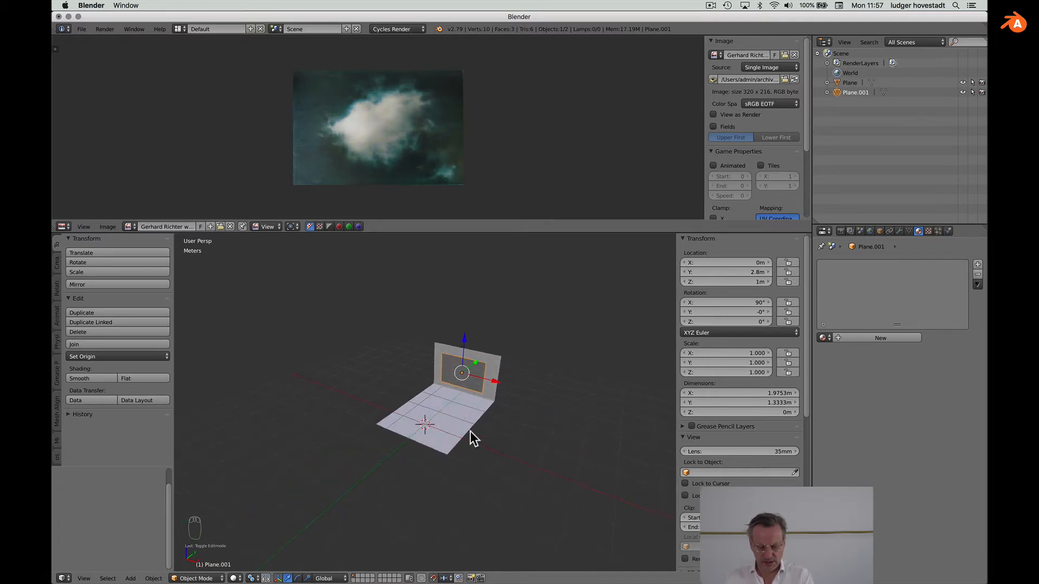
scroll(474, 438, "left", 2)
scroll(512, 371, "up", 3)
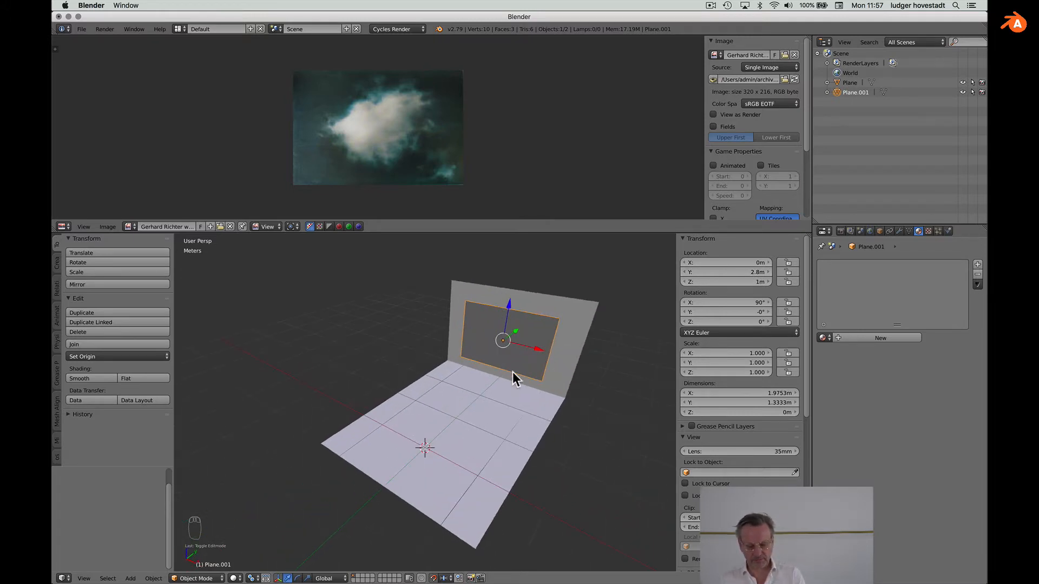
left_click(874, 339)
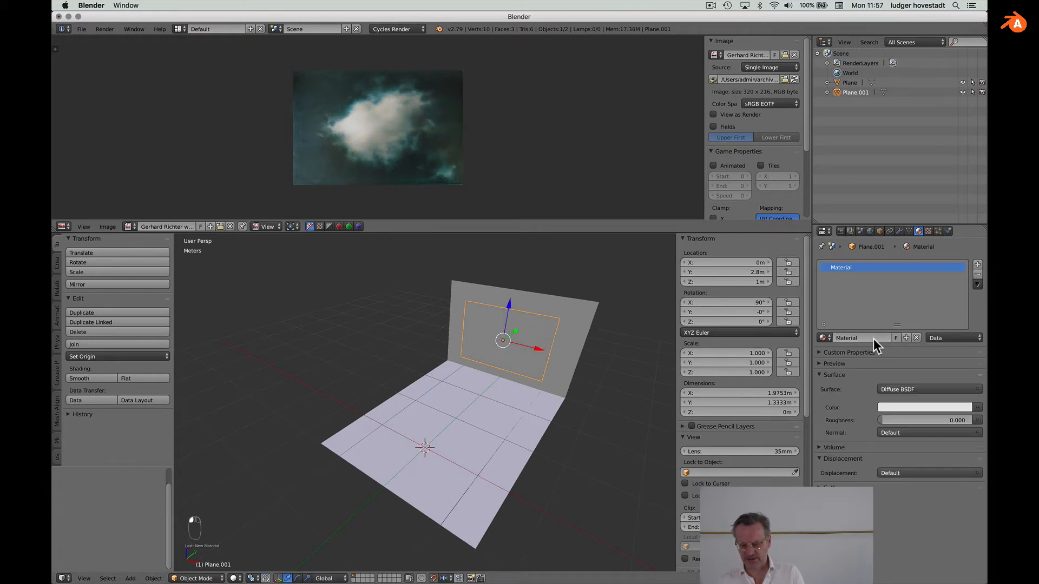
left_click(845, 339)
type("screen")
key("Return")
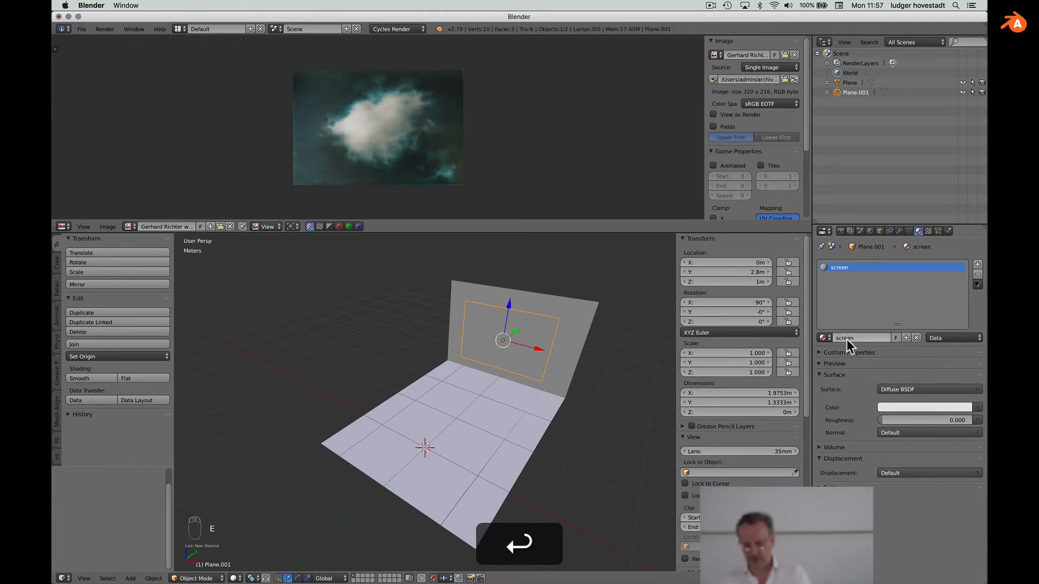
left_click(897, 389)
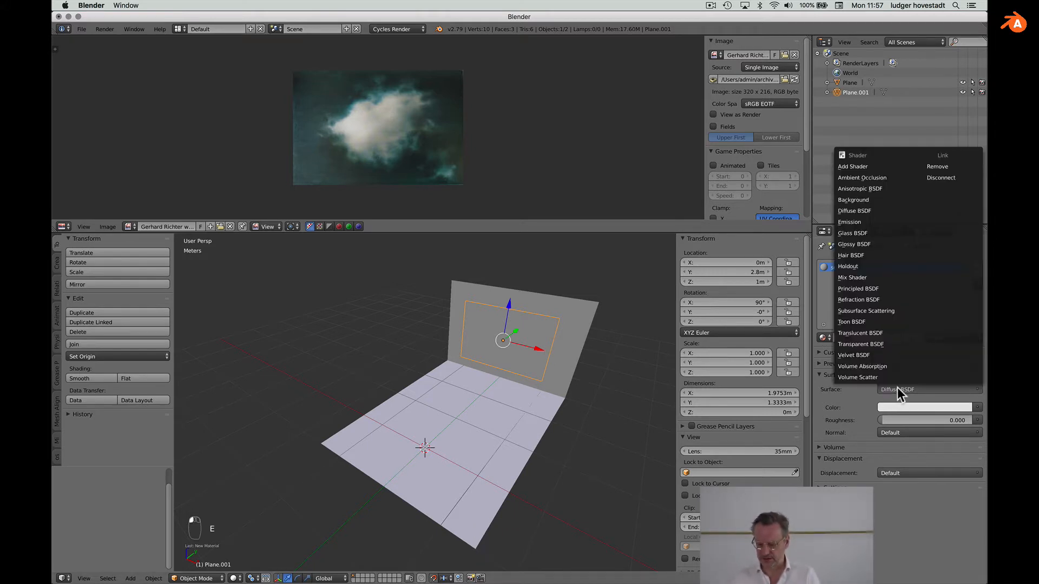
left_click(874, 223)
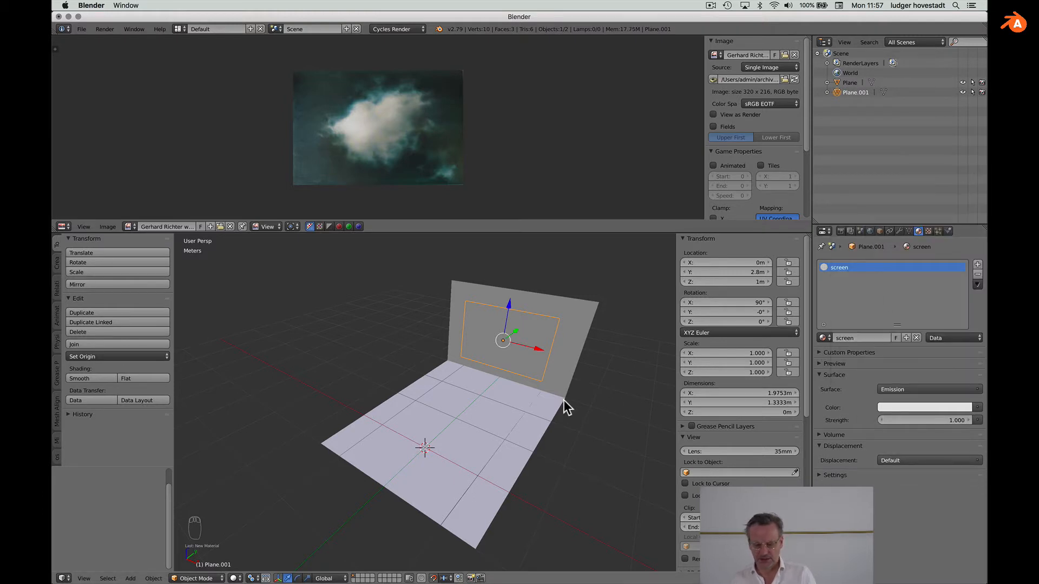
Set the 3D viewport shading to Rendered and view the glowing plane from several angles
middle_click_drag(563, 401, 566, 407)
scroll(564, 401, "up", 1)
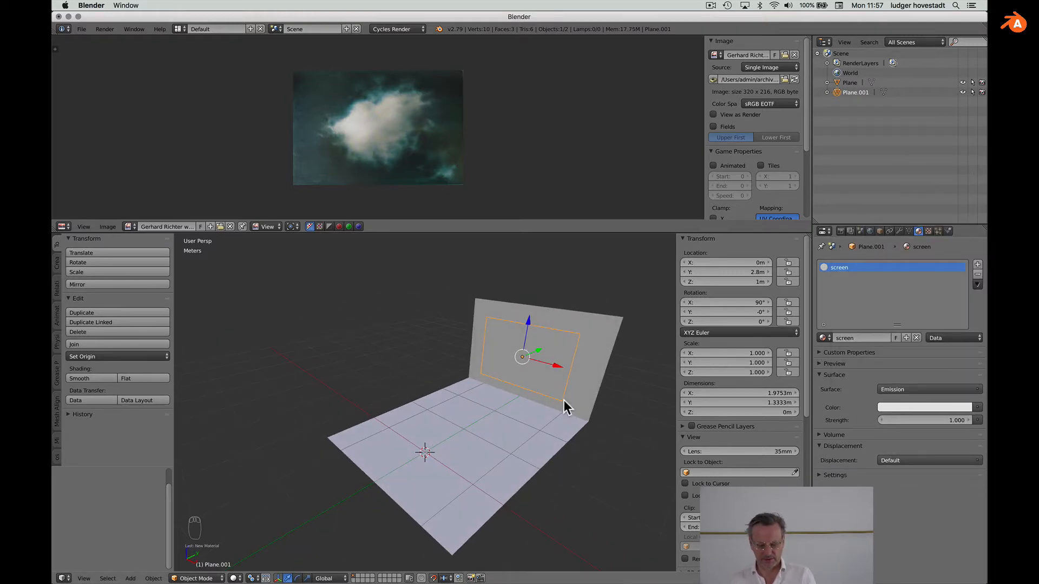
left_click(236, 578)
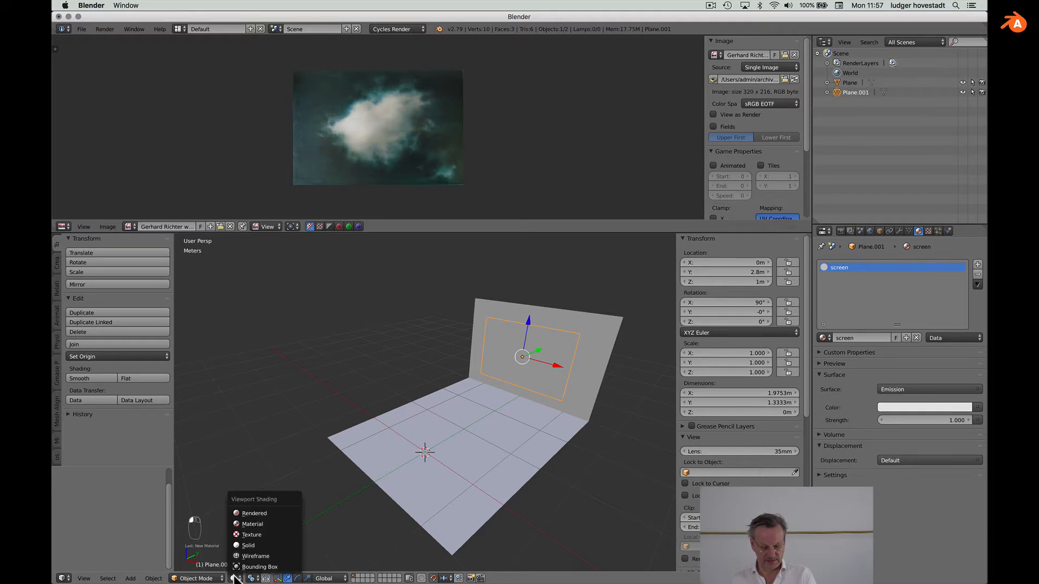
left_click(241, 511)
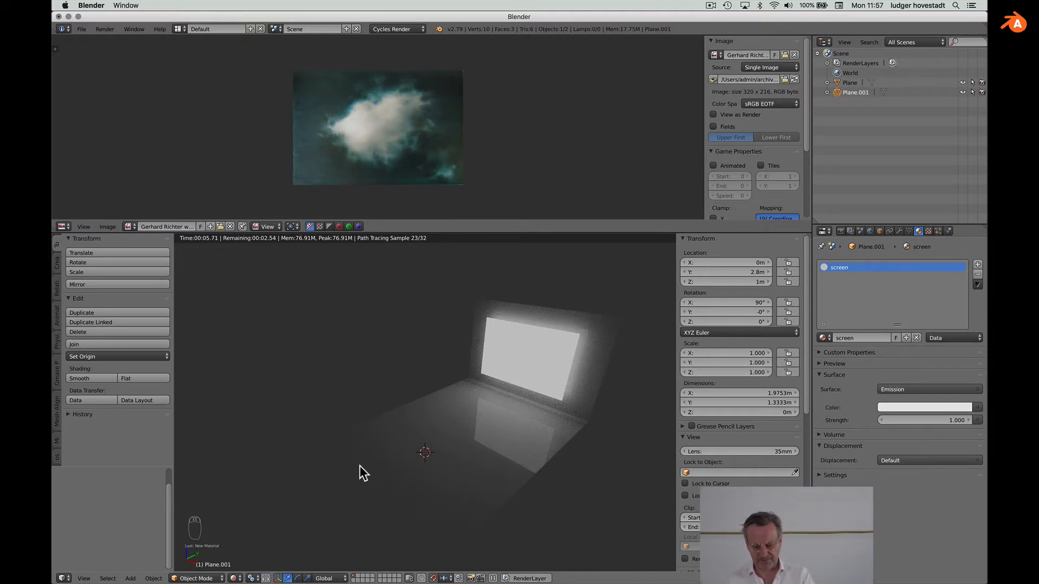
scroll(554, 351, "right", 5)
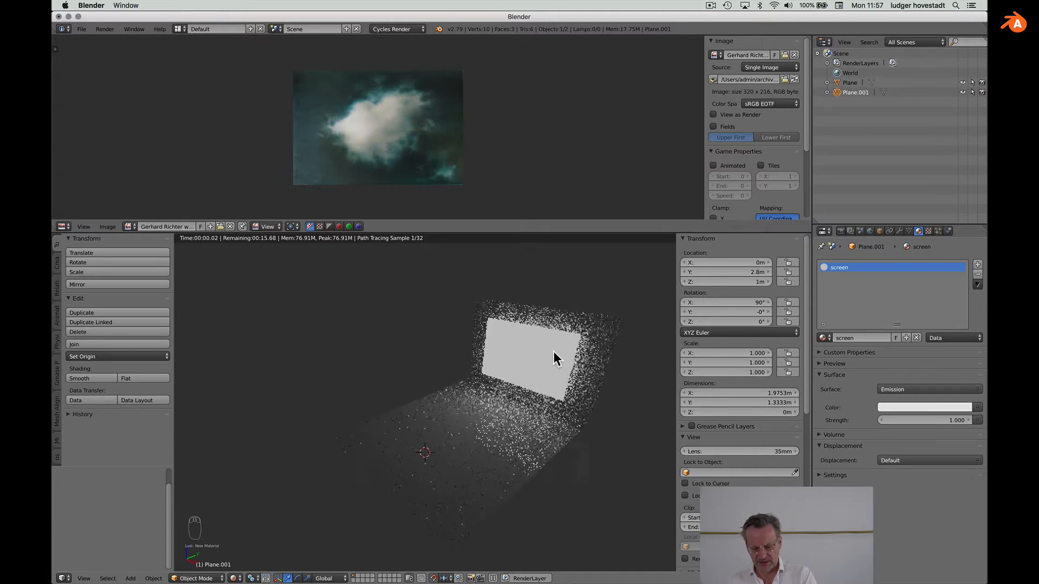
scroll(554, 352, "right", 5, "shift")
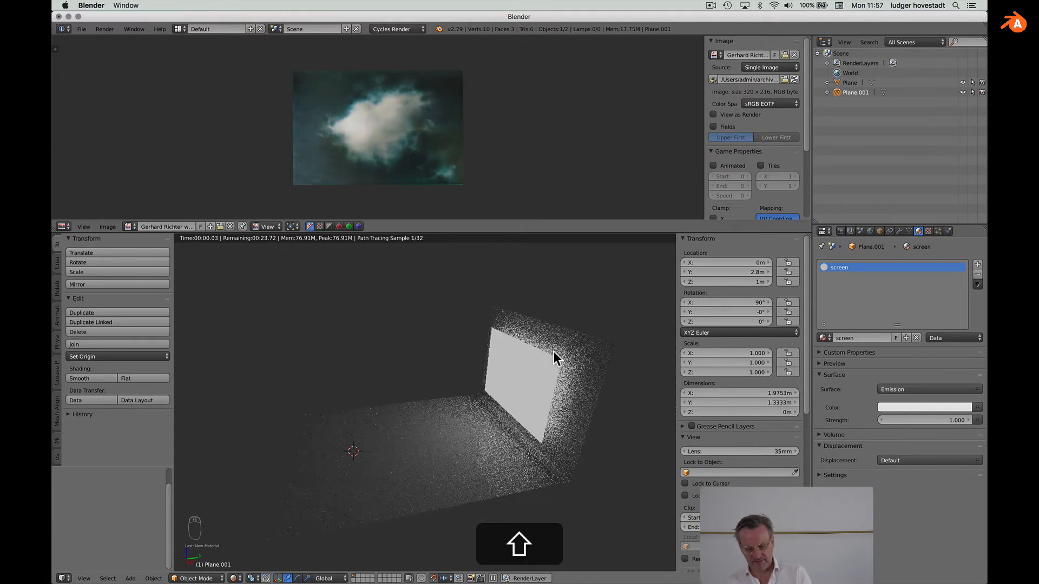
scroll(553, 351, "right", 3)
scroll(554, 352, "left", 3)
scroll(553, 352, "left", 5)
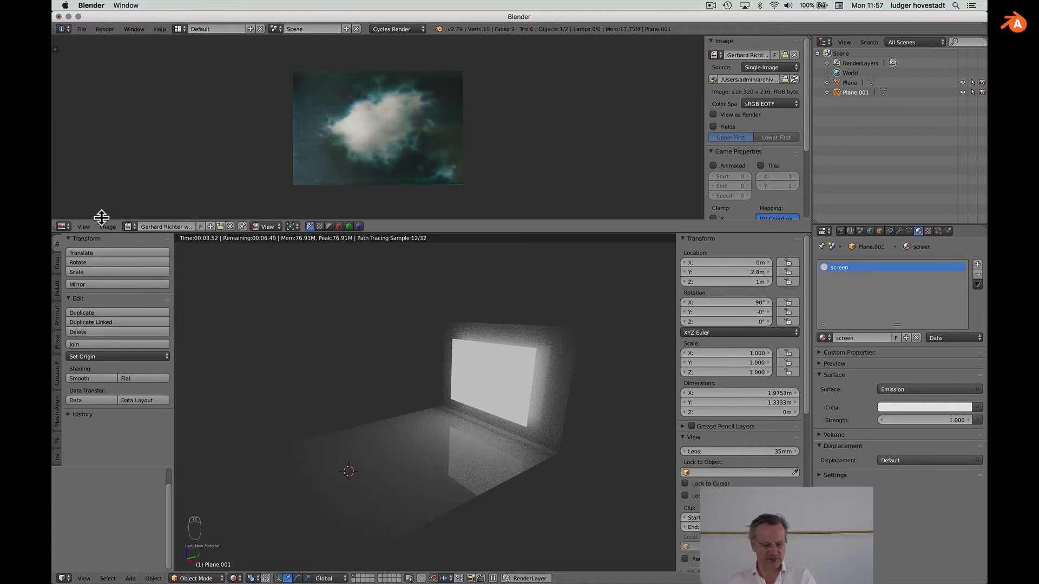
Switch the image editor area to the Node Editor and set the Emission node's strength to 2.6
left_click(63, 224)
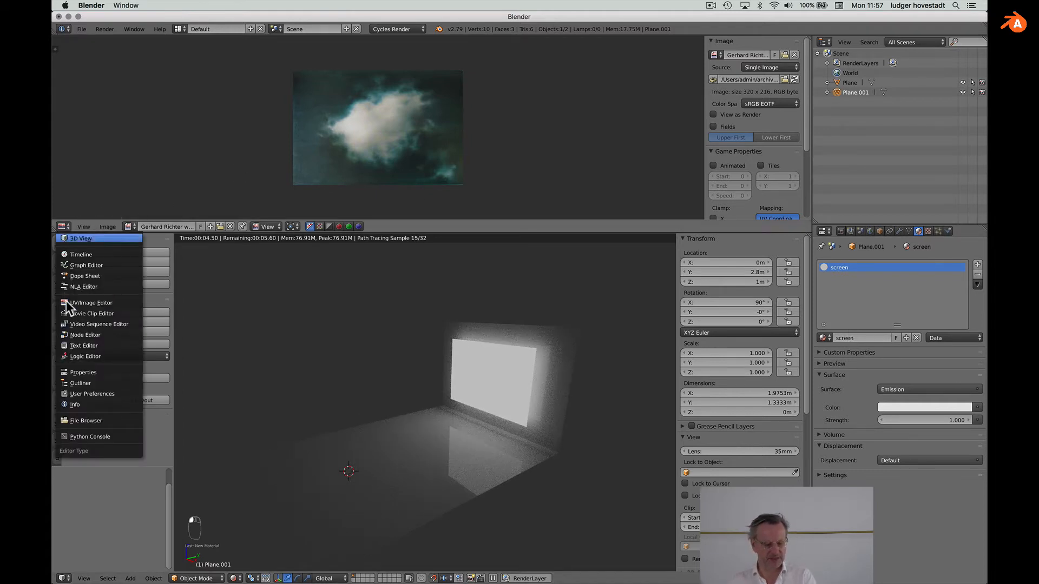
left_click(79, 336)
scroll(334, 199, "up", 5)
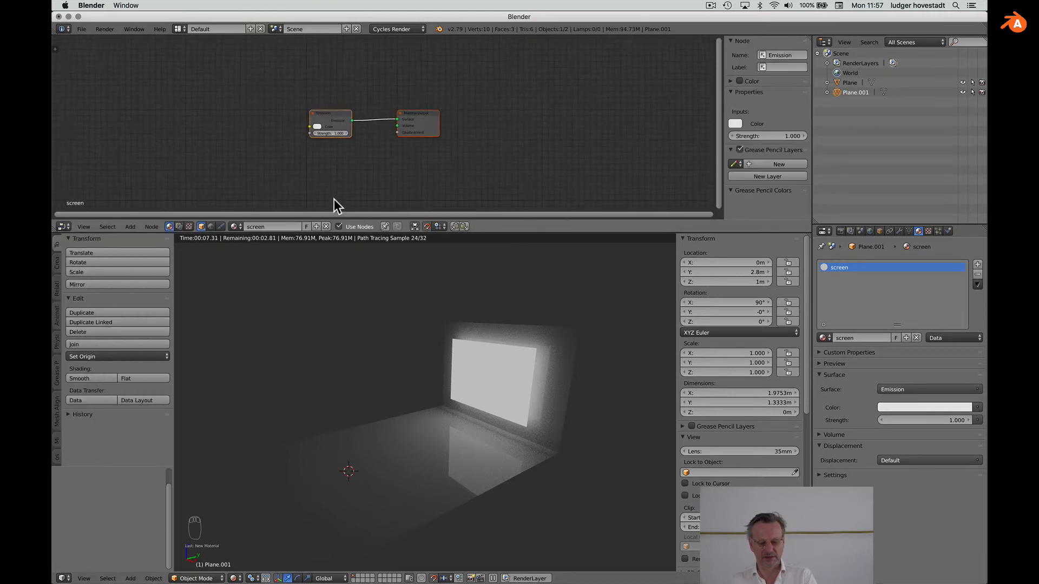
scroll(333, 199, "up", 2)
mouse_move(290, 152)
left_mouse_down()
mouse_move(308, 151)
mouse_move(293, 151)
left_mouse_up()
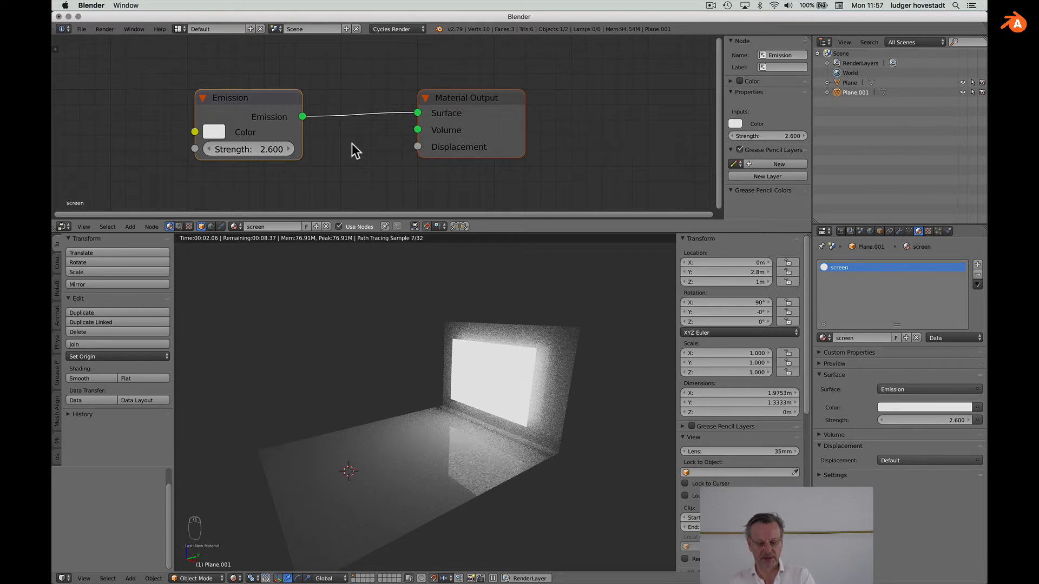
Add a second Emission shader node below the first and set its strength to 0.1
scroll(351, 144, "down", 5)
scroll(352, 144, "up", 3)
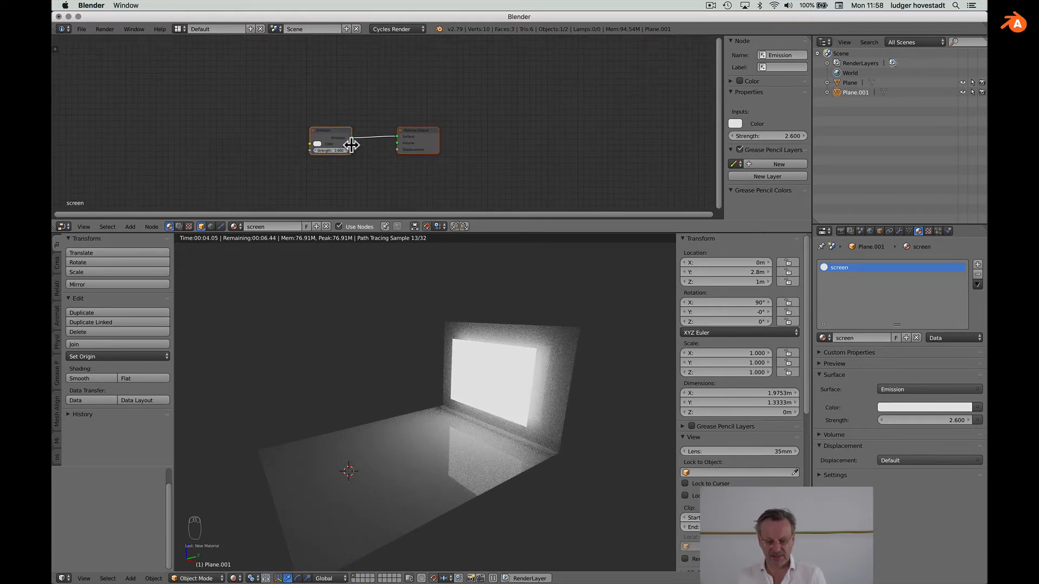
key("shift+a")
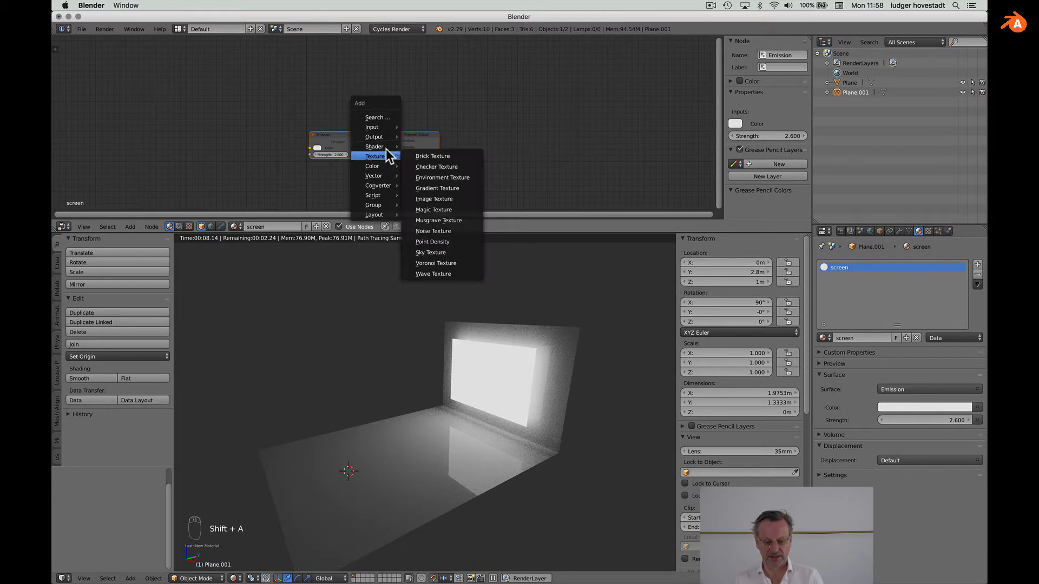
mouse_move(388, 148)
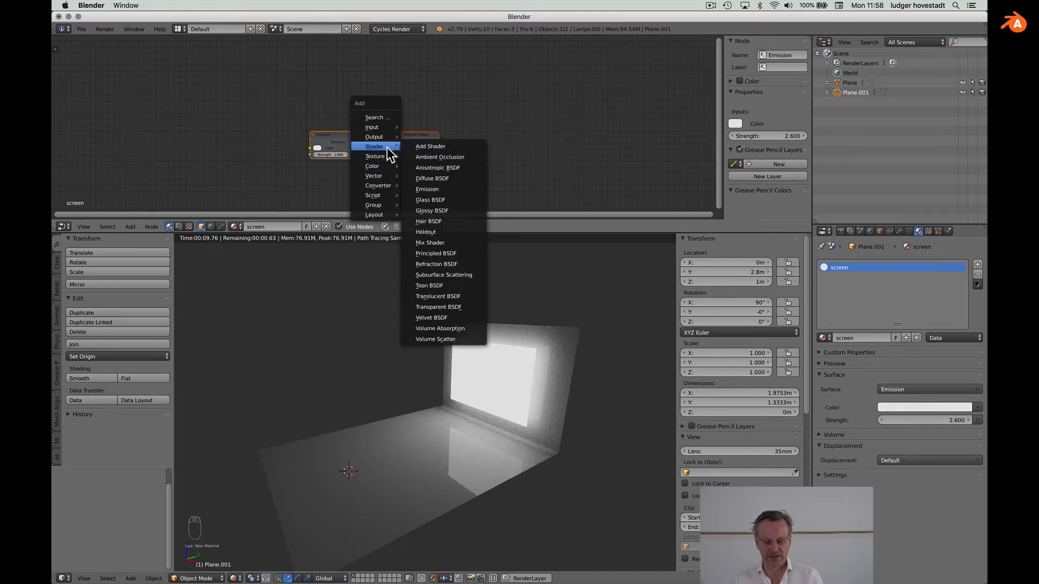
left_click(433, 187)
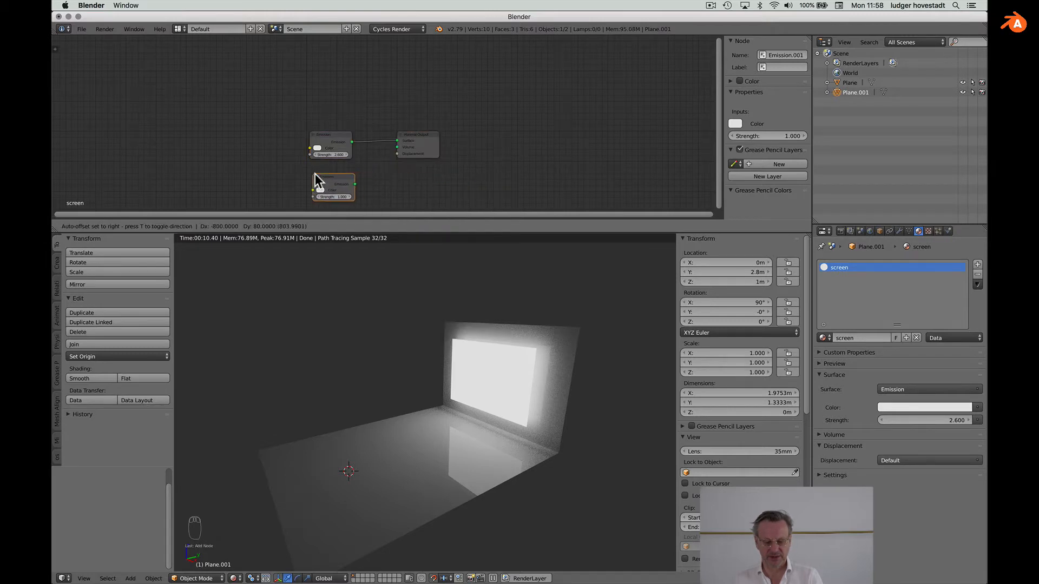
left_click(314, 175)
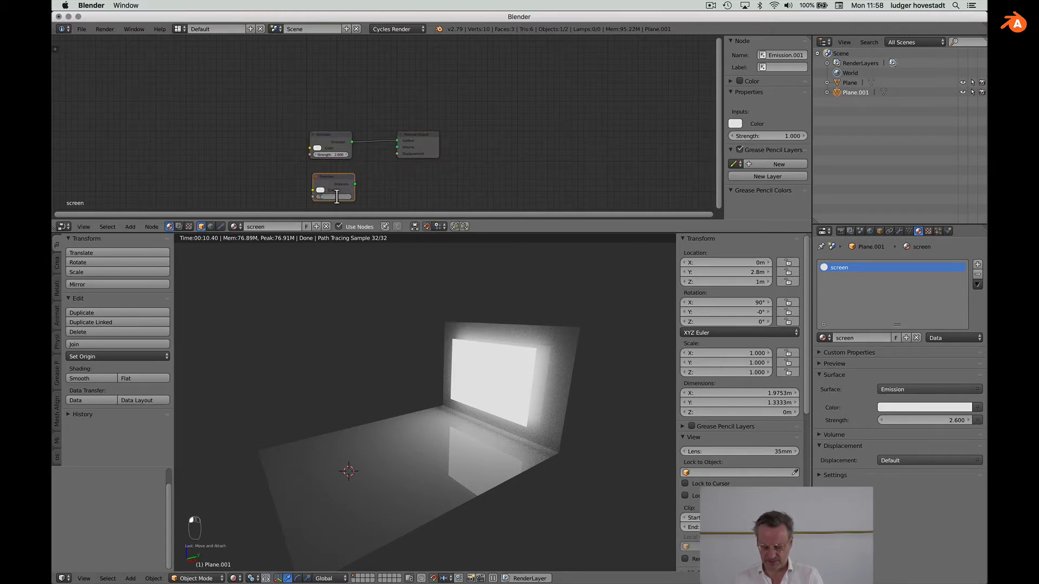
type(".1")
key("Return")
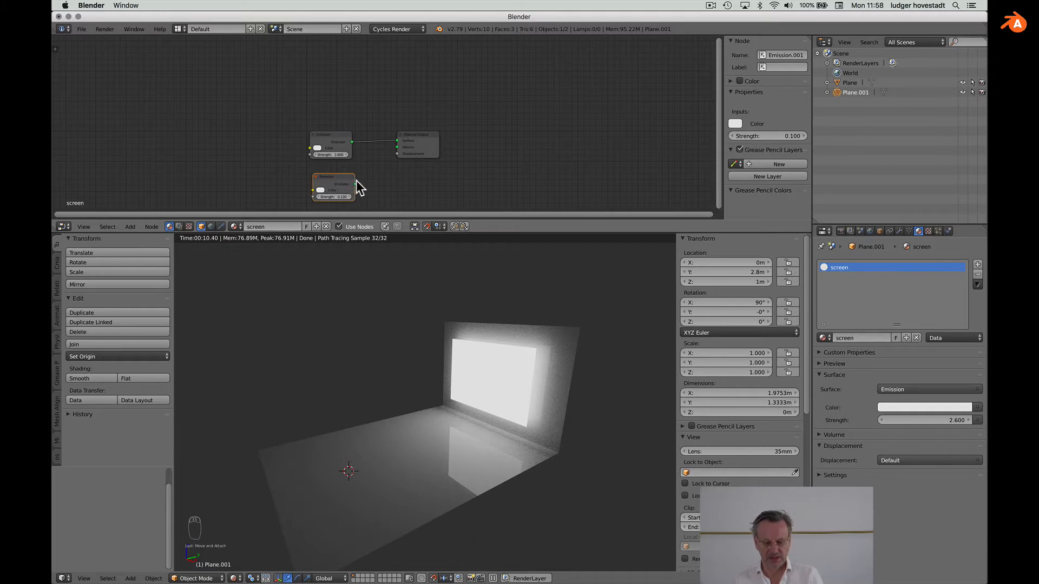
Move the Material Output node farther away and insert a Mix Shader into its link with the first Emission node
left_click_drag(418, 136, 513, 135)
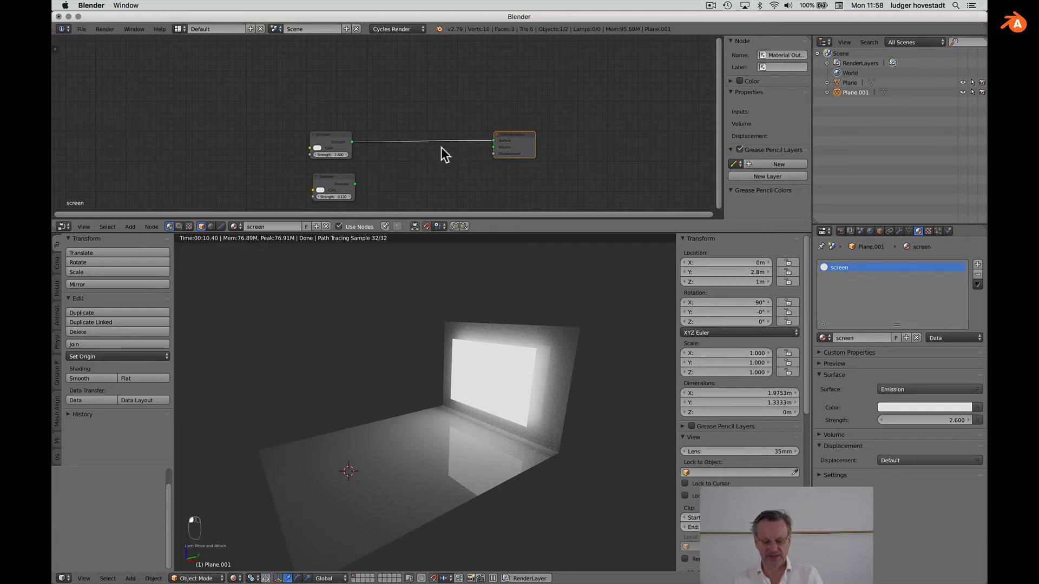
key("shift+a")
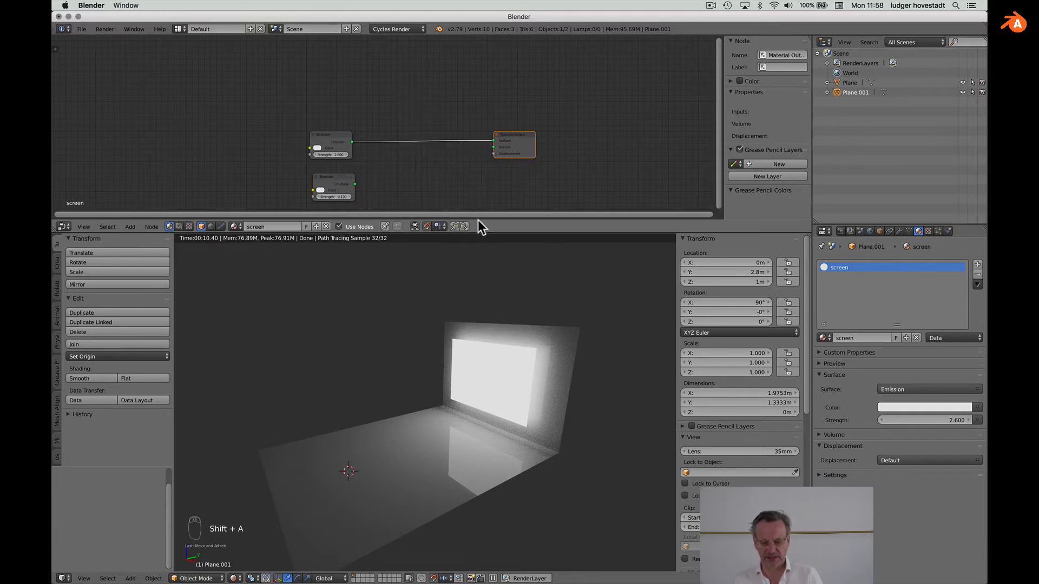
key("shift+a")
mouse_move(431, 162)
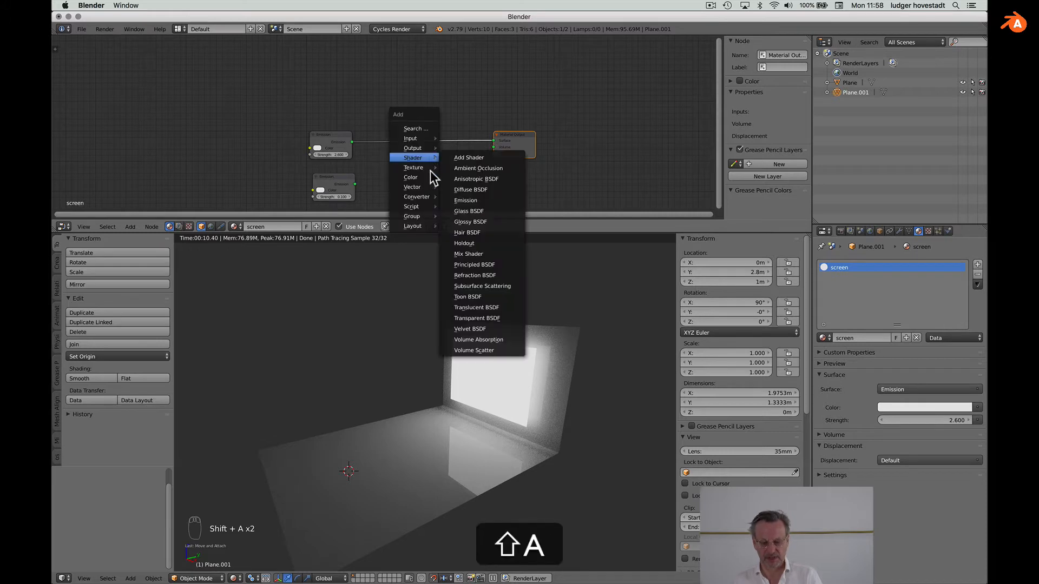
left_click(478, 254)
left_click(408, 131)
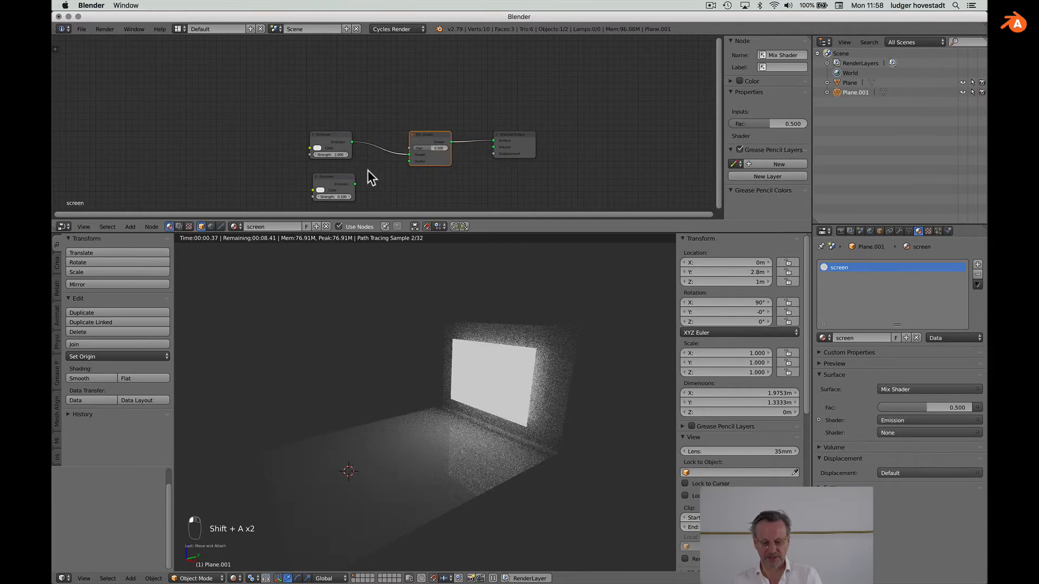
Link the 0.1-strength Emission node to the Mix Shader's second shader input and set the mix factor to about 0.473
left_click_drag(354, 184, 421, 145)
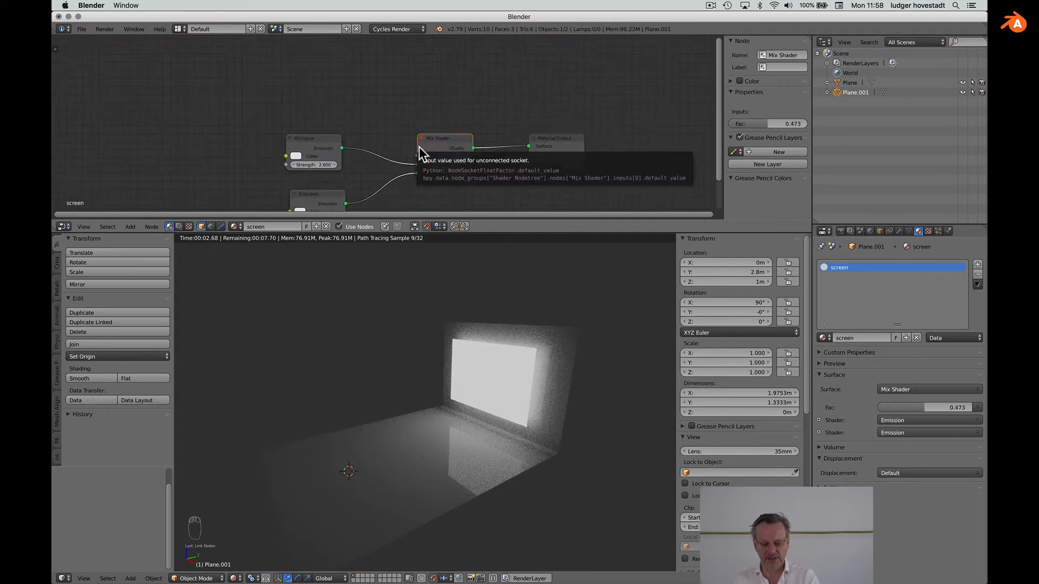
scroll(418, 147, "up", 2)
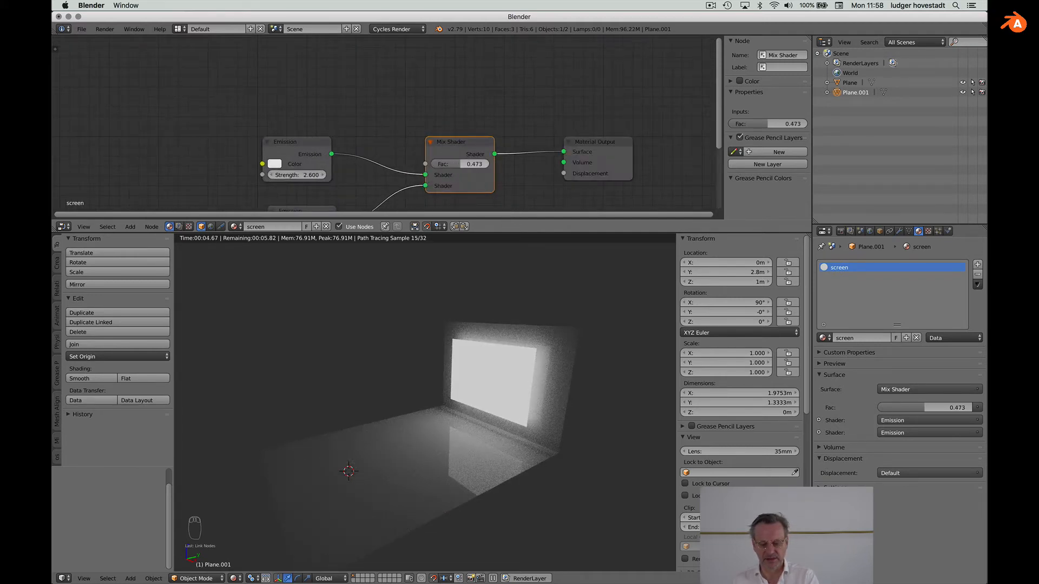
mouse_move(452, 162)
left_mouse_down()
mouse_move(487, 162)
mouse_move(460, 164)
left_mouse_up()
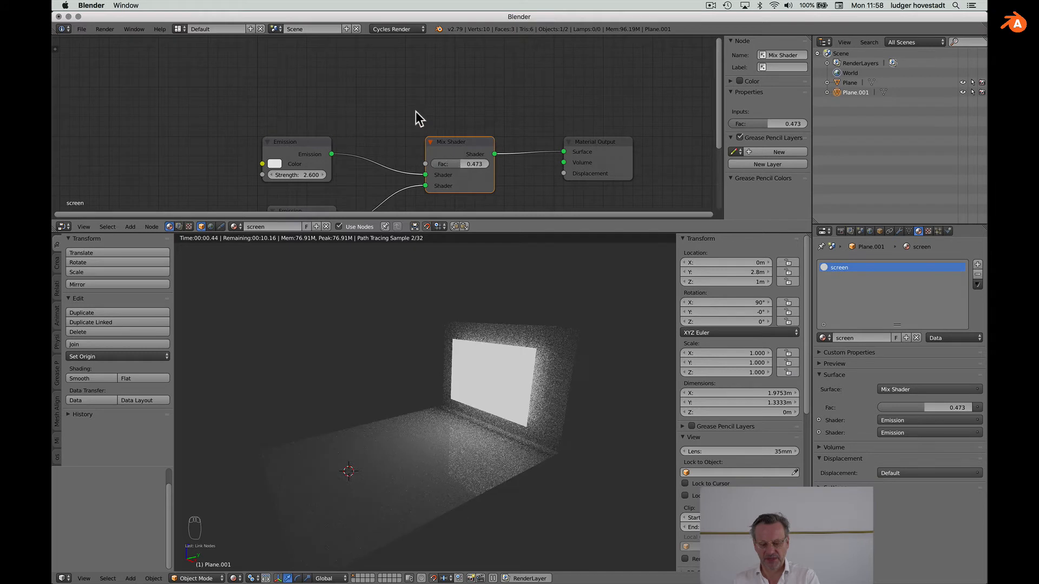
Add a Geometry node above the shaders and link its Backfacing output to the Mix Shader's factor input
key("shift+a")
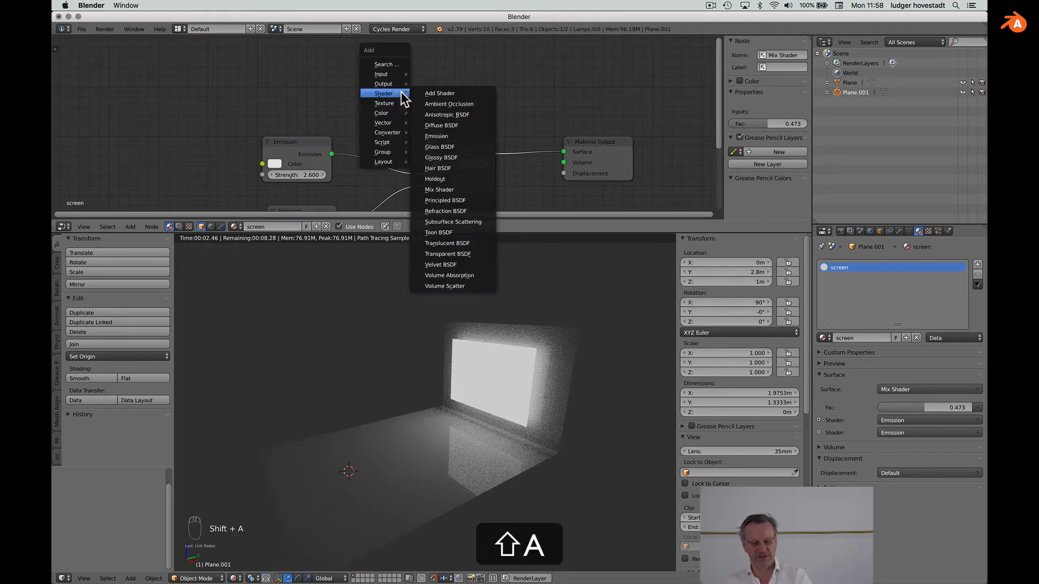
mouse_move(396, 75)
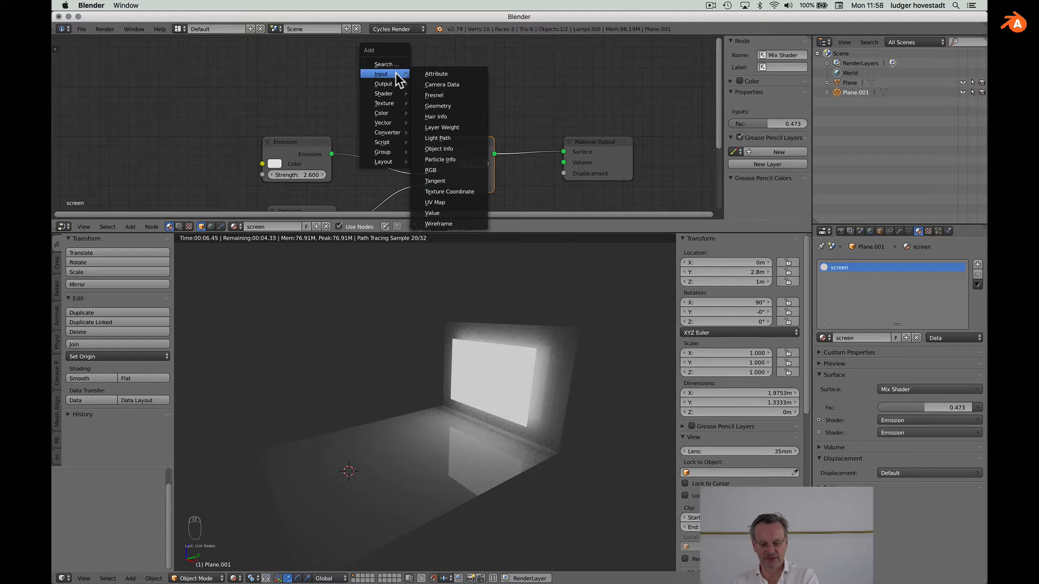
left_click(432, 107)
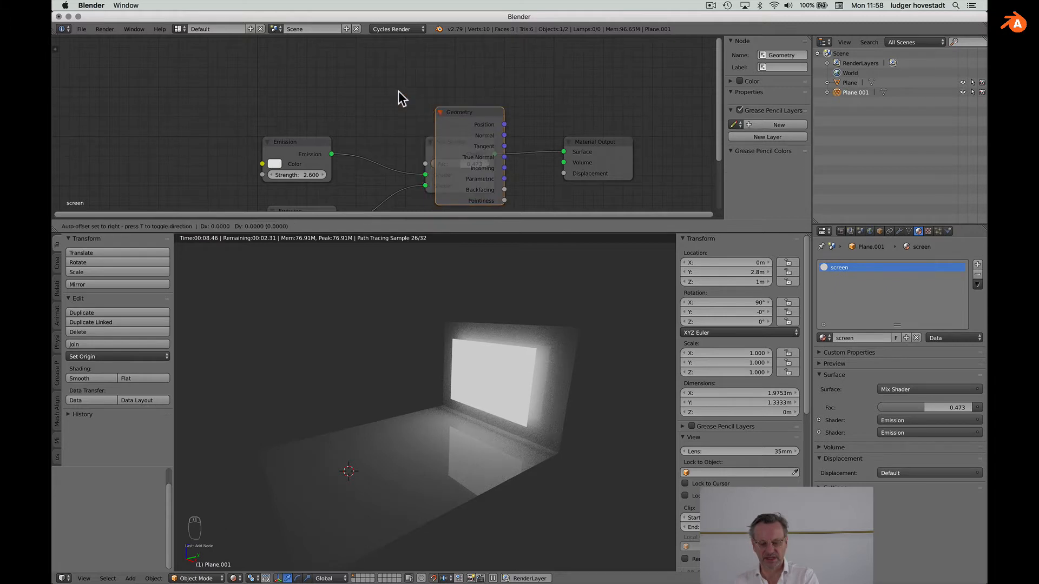
left_click(331, 44)
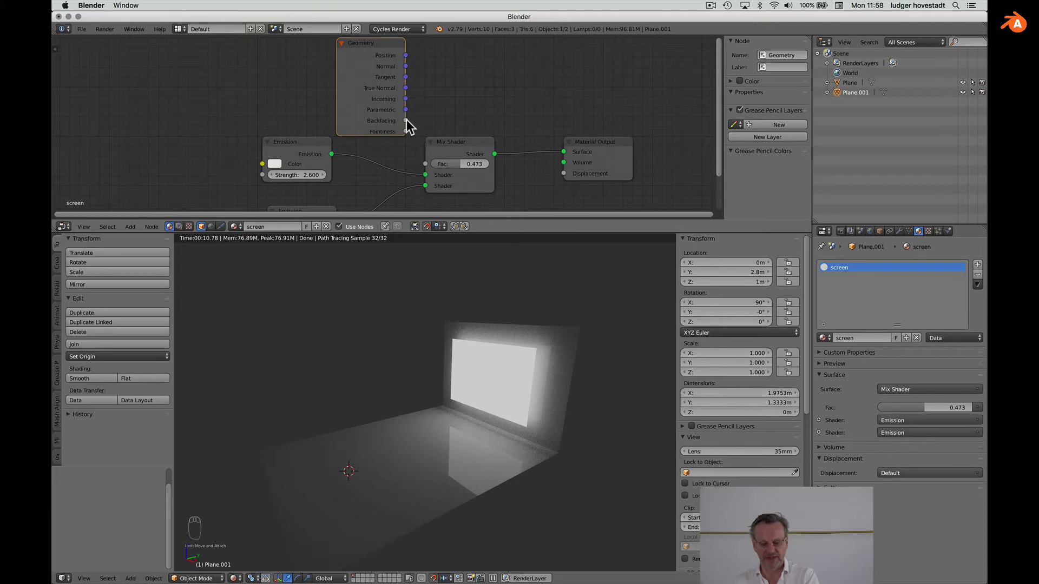
left_click_drag(406, 120, 424, 163)
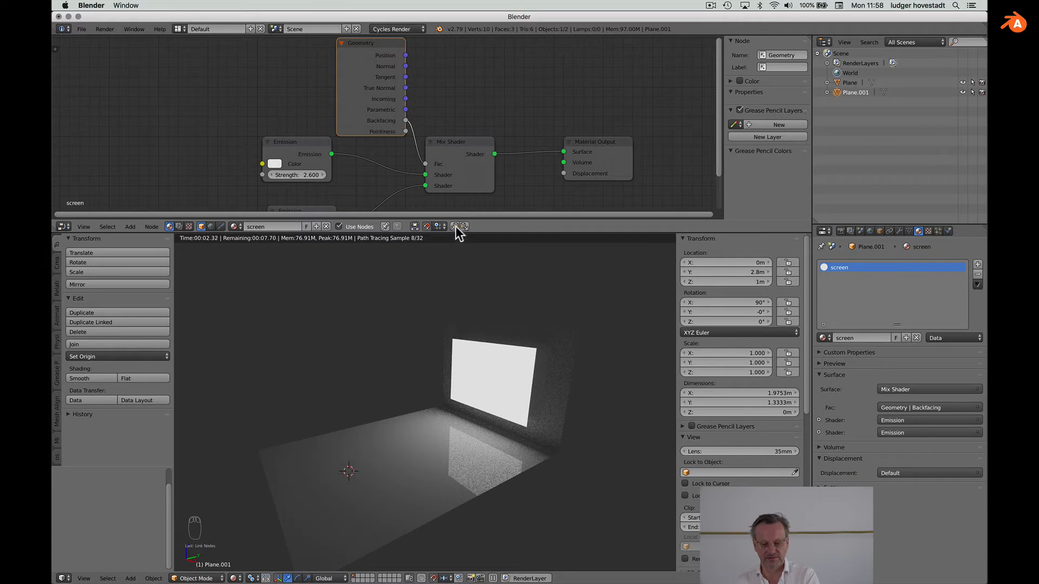
Enlarge the node editor area and set the upper Emission node's strength to 3 and the lower one's to 0.4
left_click_drag(458, 219, 480, 300)
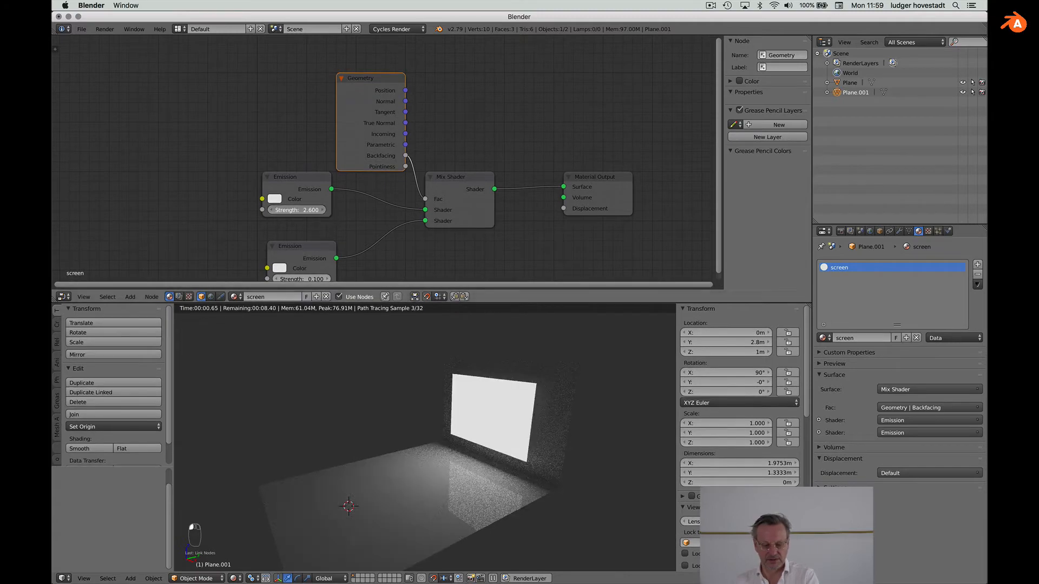
mouse_move(301, 210)
left_mouse_down()
mouse_move(286, 210)
mouse_move(310, 210)
left_mouse_up()
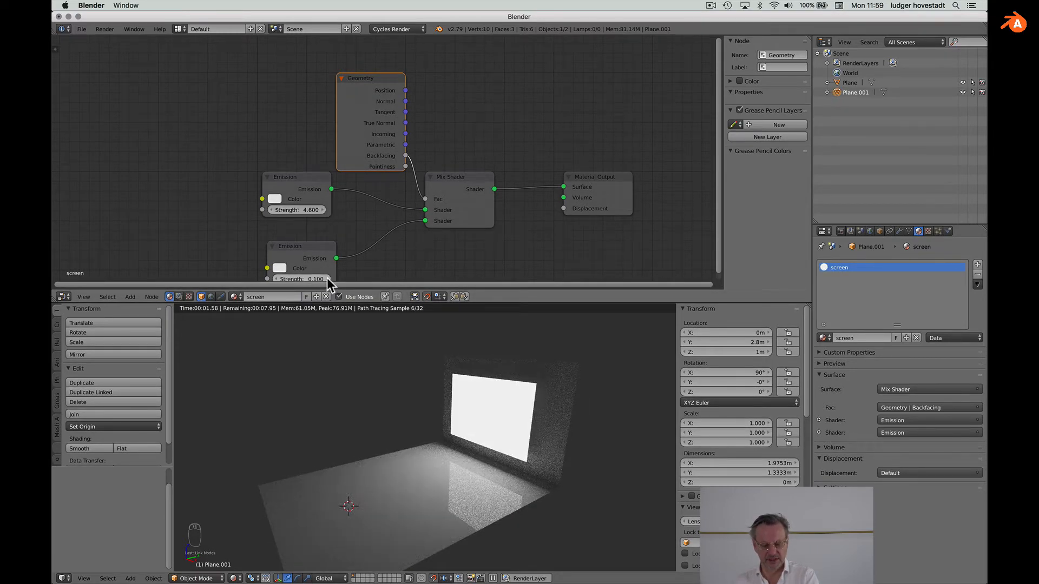
left_click_drag(327, 279, 392, 284)
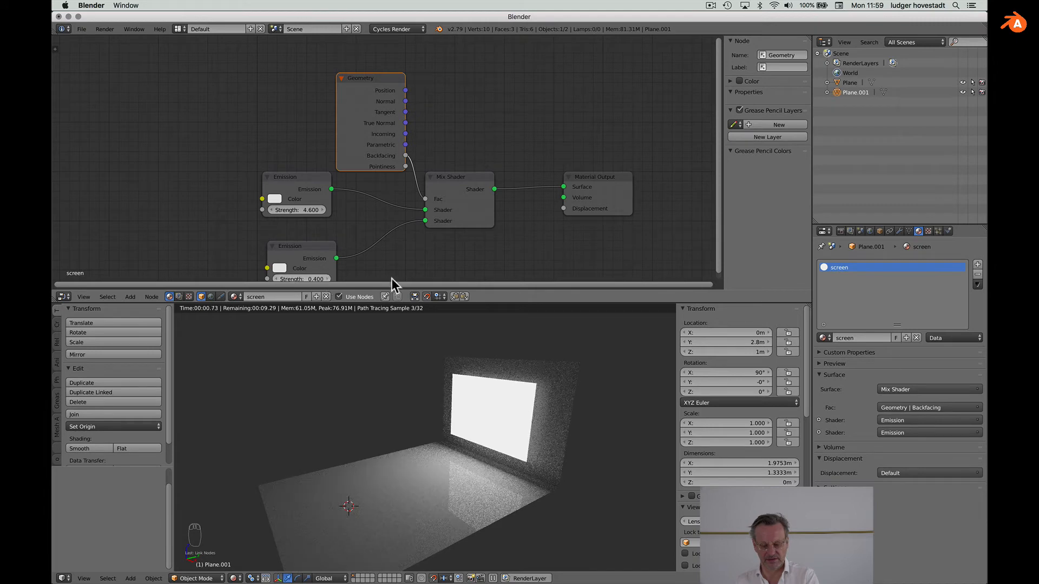
left_click(310, 210)
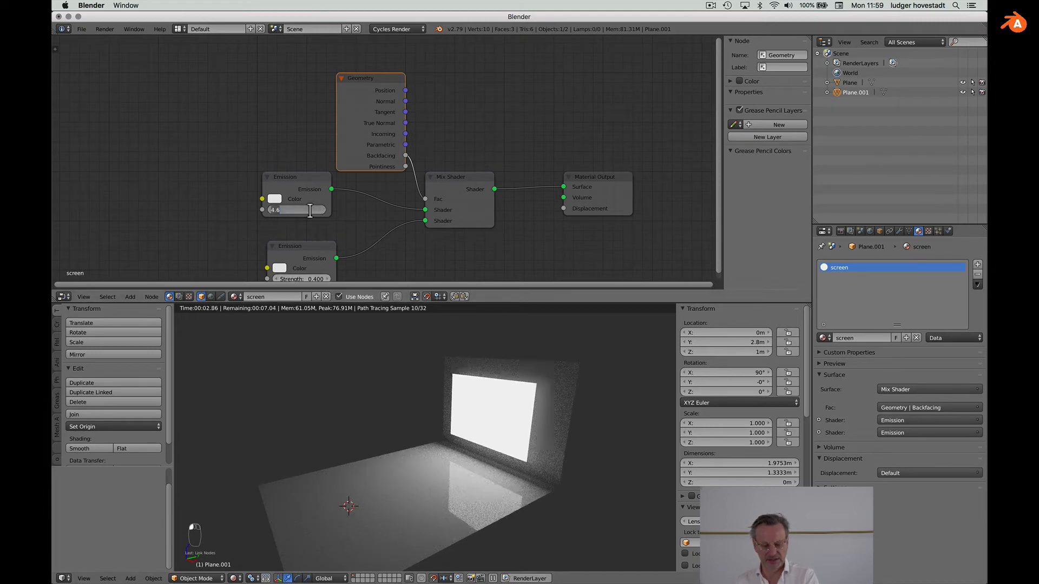
type("3")
key("Return")
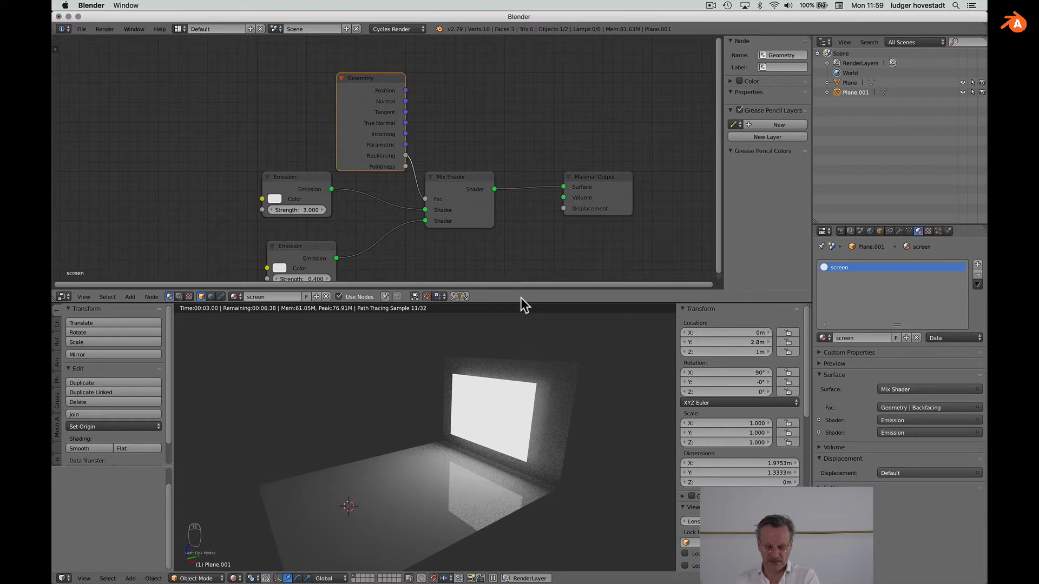
Set the world background's surface strength to 0 to remove the ambient light
left_click(869, 231)
left_click(824, 291)
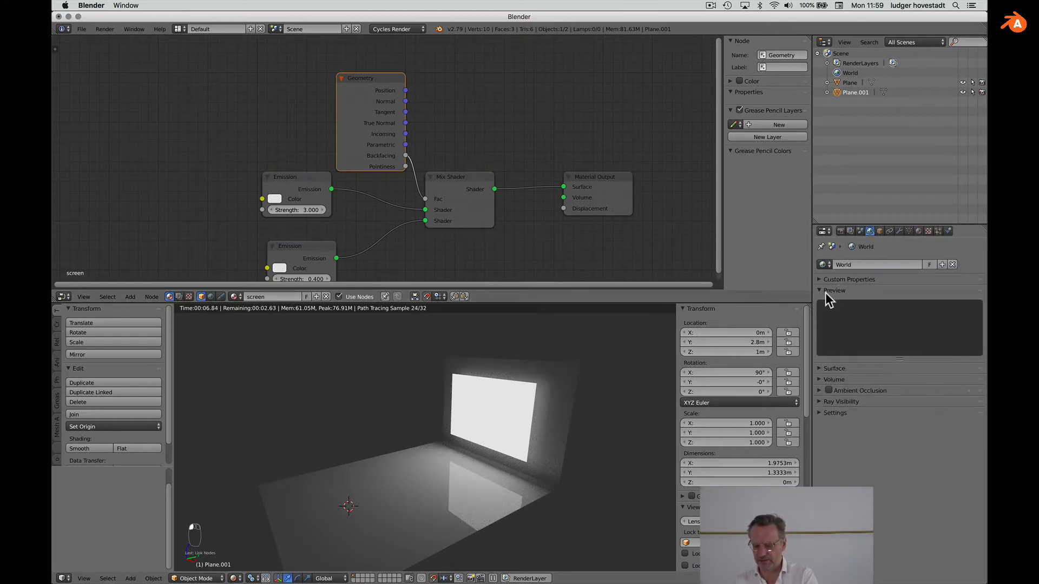
left_click(823, 291)
left_click(818, 302)
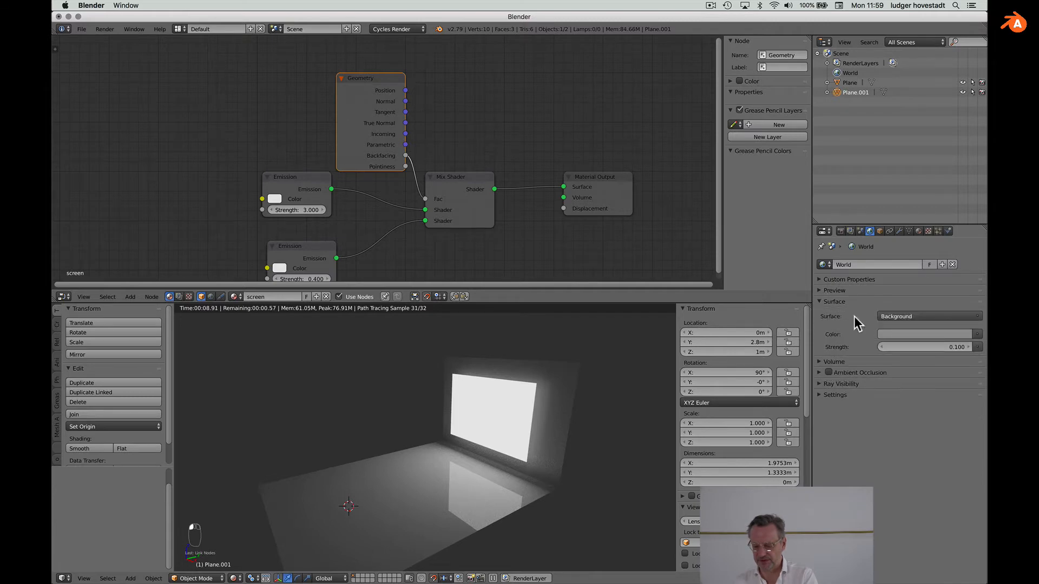
left_click(950, 348)
type("0.10")
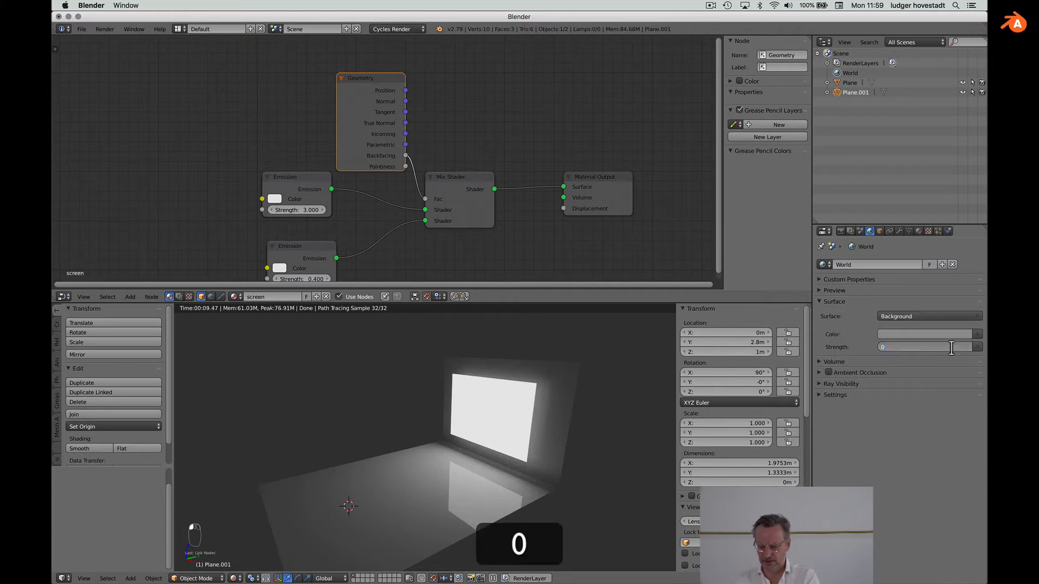
key("Return")
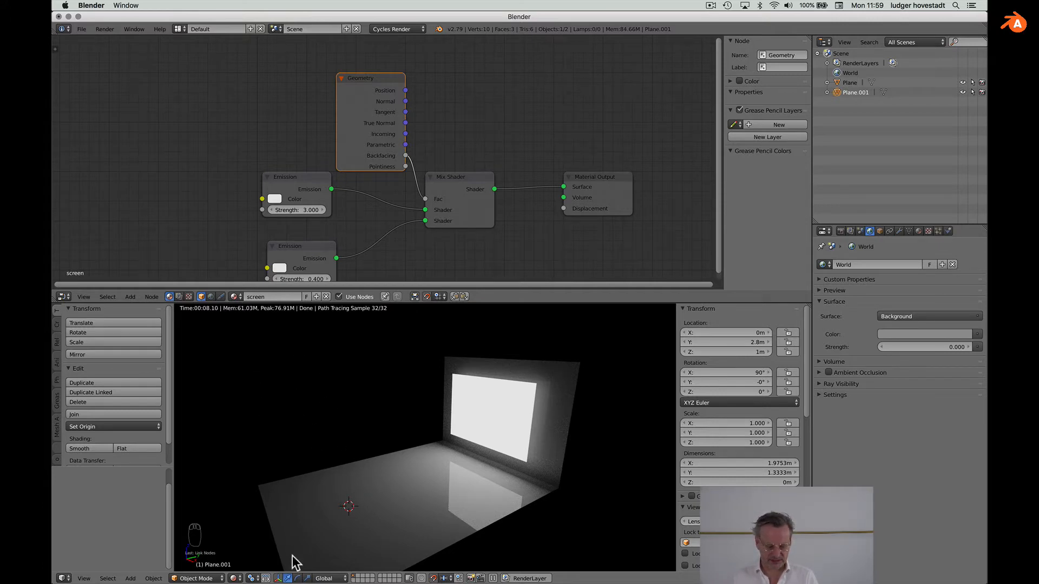
Switch the viewport to Texture shading, add a point lamp at the scene origin and raise it 1 m along Z
left_click(235, 578)
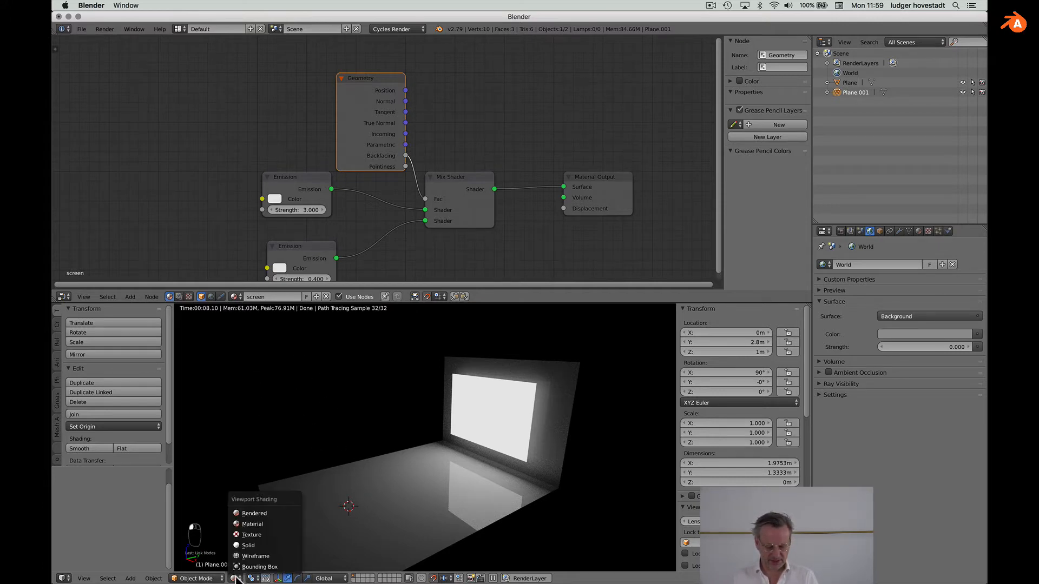
left_click(251, 534)
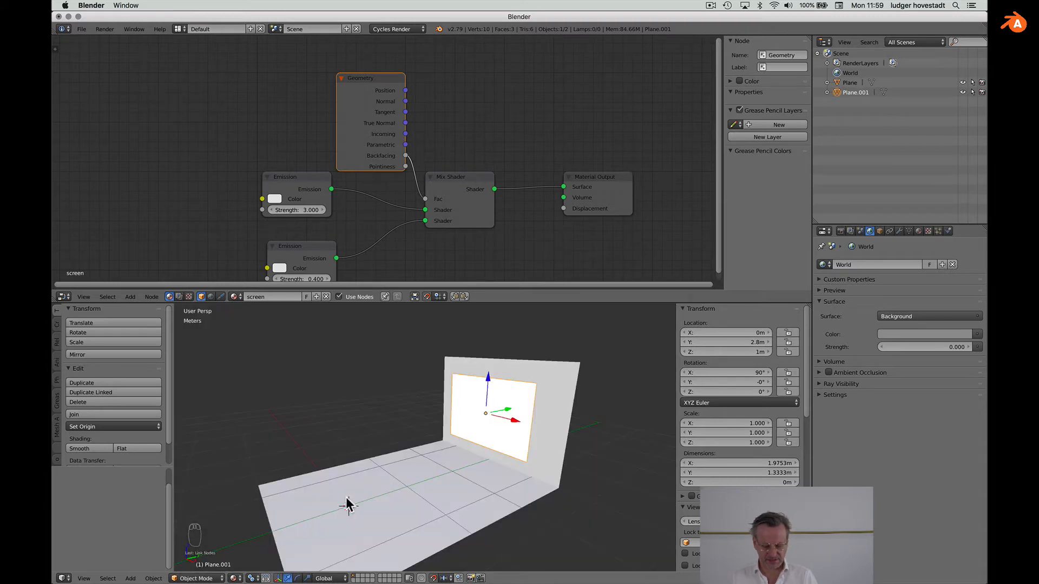
key("shift+c")
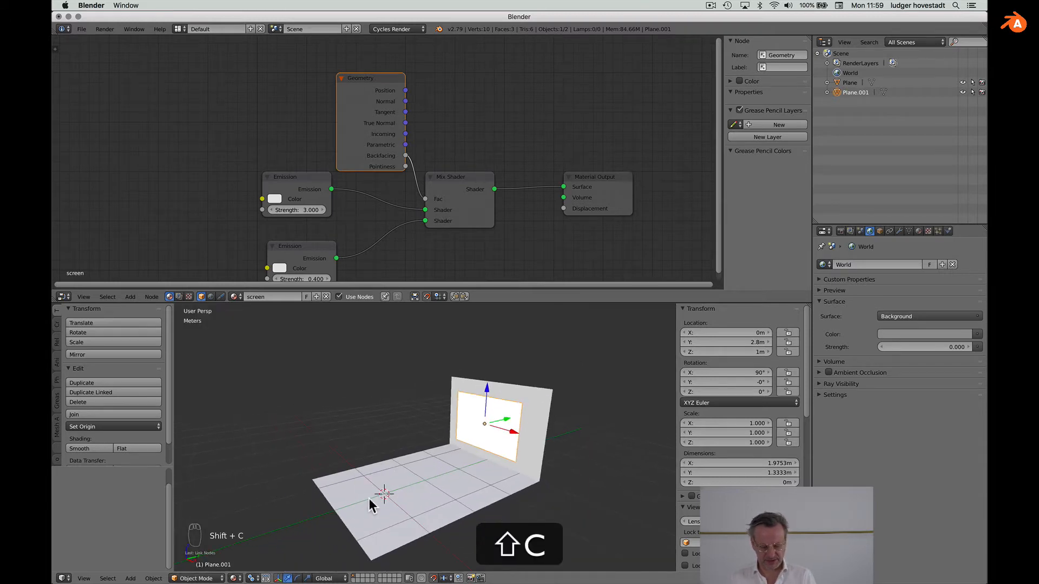
key("shift+a")
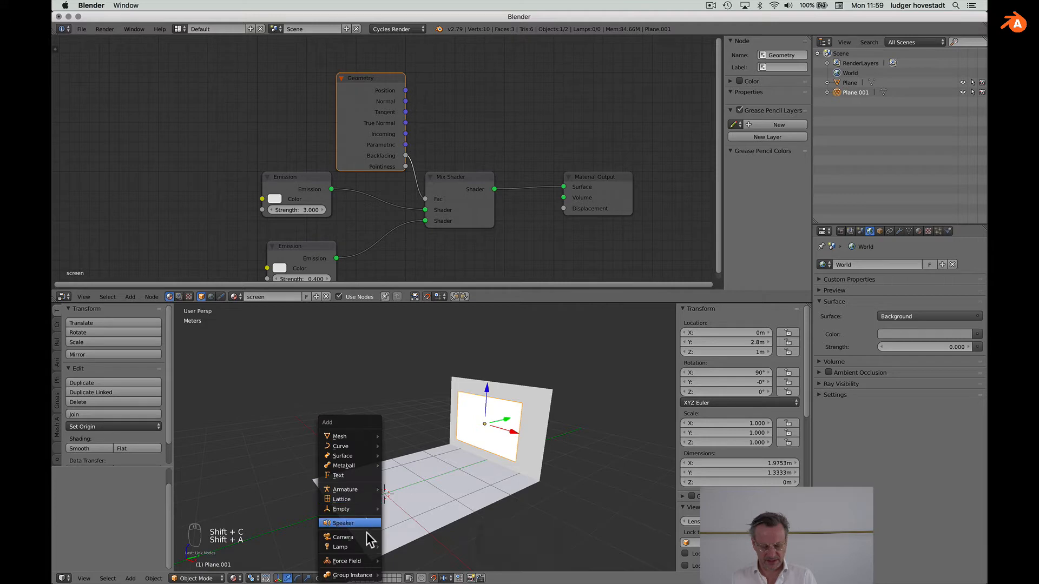
mouse_move(367, 546)
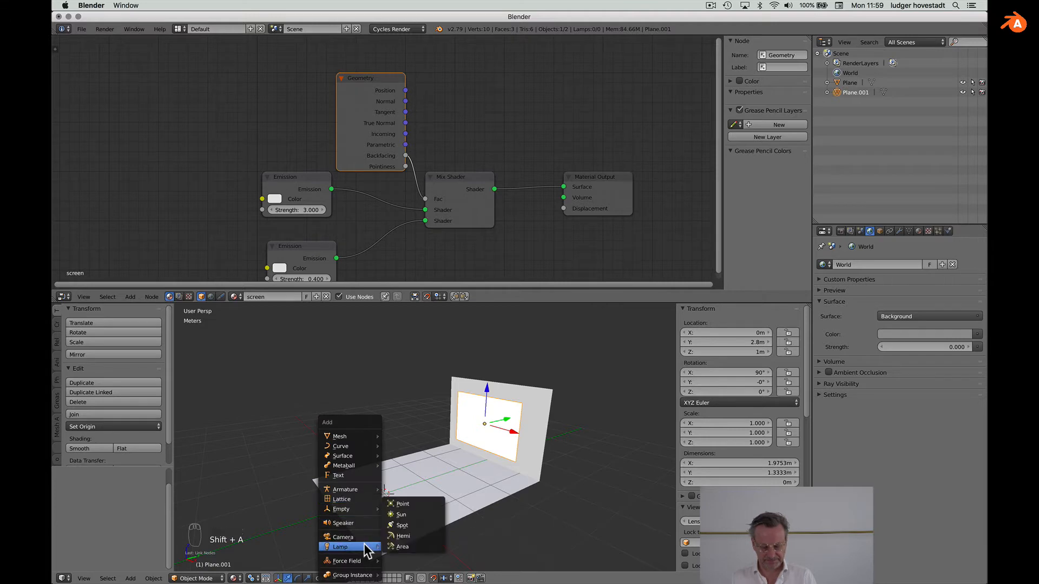
left_click(402, 504)
left_click_drag(383, 461, 385, 405)
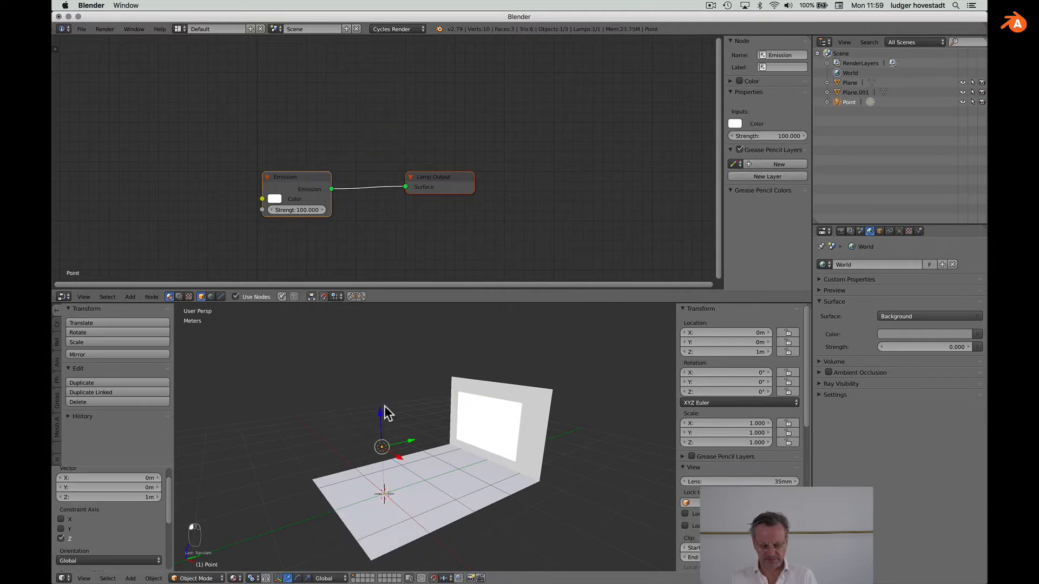
Set the point lamp's size to 50 cm
left_click(900, 231)
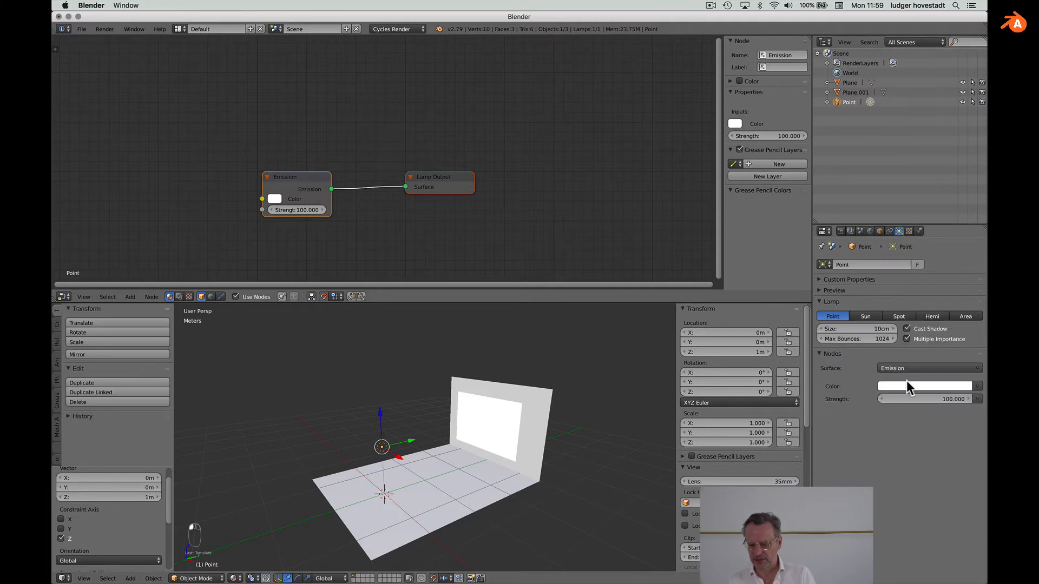
left_click(882, 329)
type(".5")
key("Return")
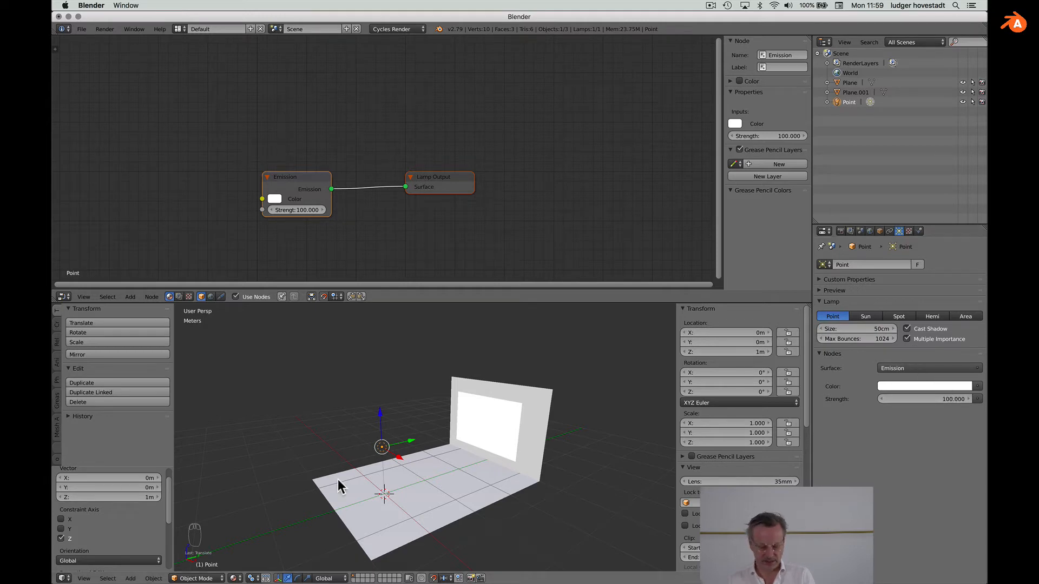
Switch the viewport to Rendered shading and reduce the point lamp's emission strength to 22
left_click(234, 578)
left_click(243, 511)
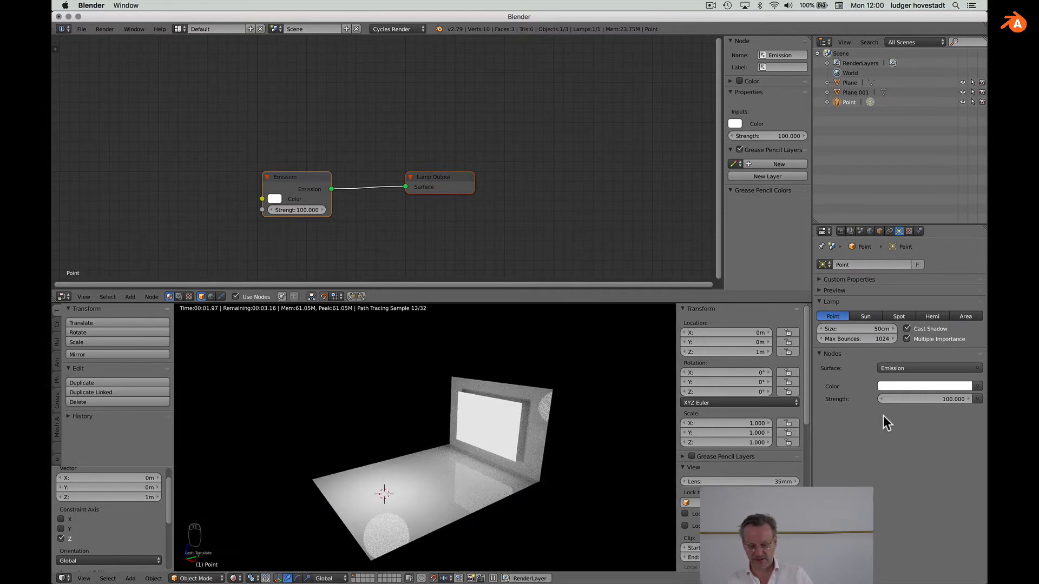
left_click_drag(964, 398, 756, 398)
left_click_drag(925, 399, 933, 399)
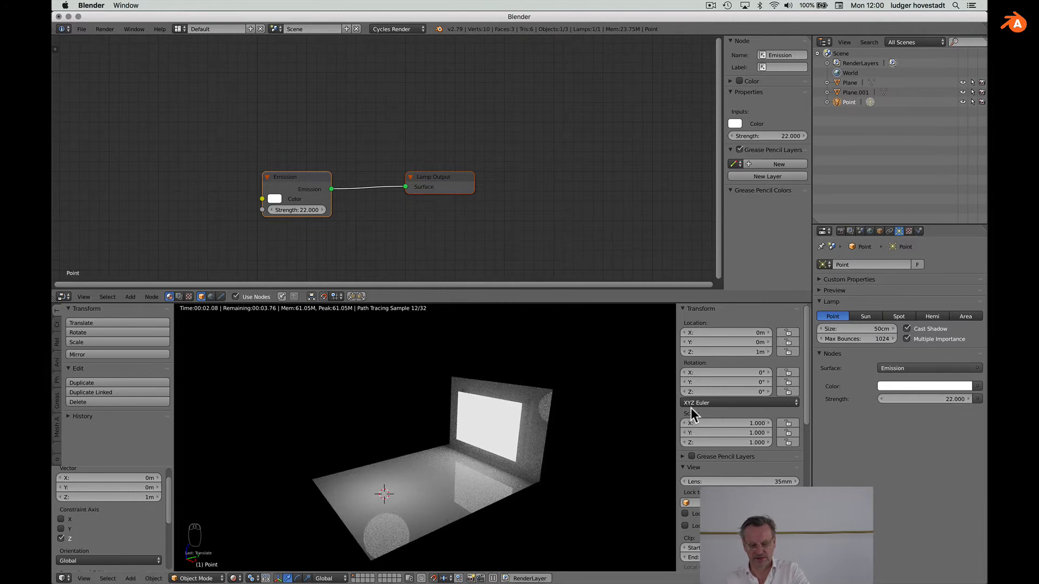
Examine the rendered backdrop and screen from the front, side and back to check the lighting and reflections
scroll(522, 452, "down", 5)
scroll(522, 452, "up", 5)
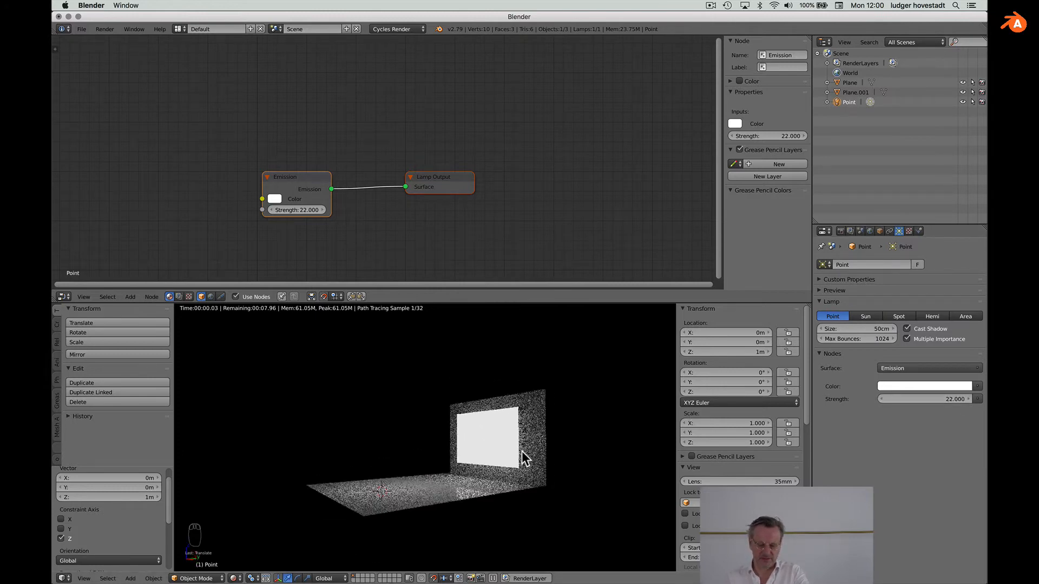
scroll(522, 452, "right", 5)
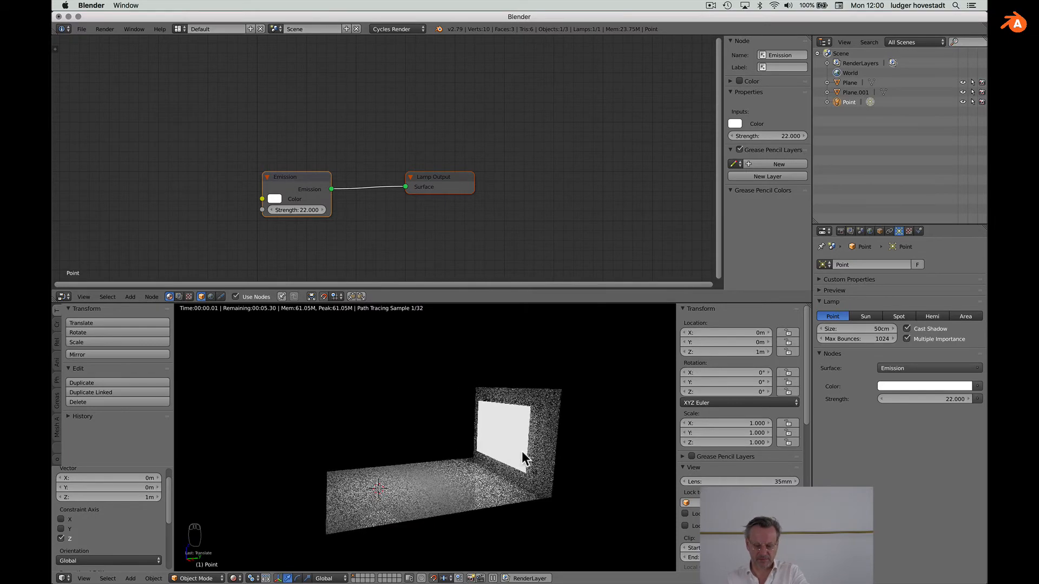
scroll(522, 451, "right", 5)
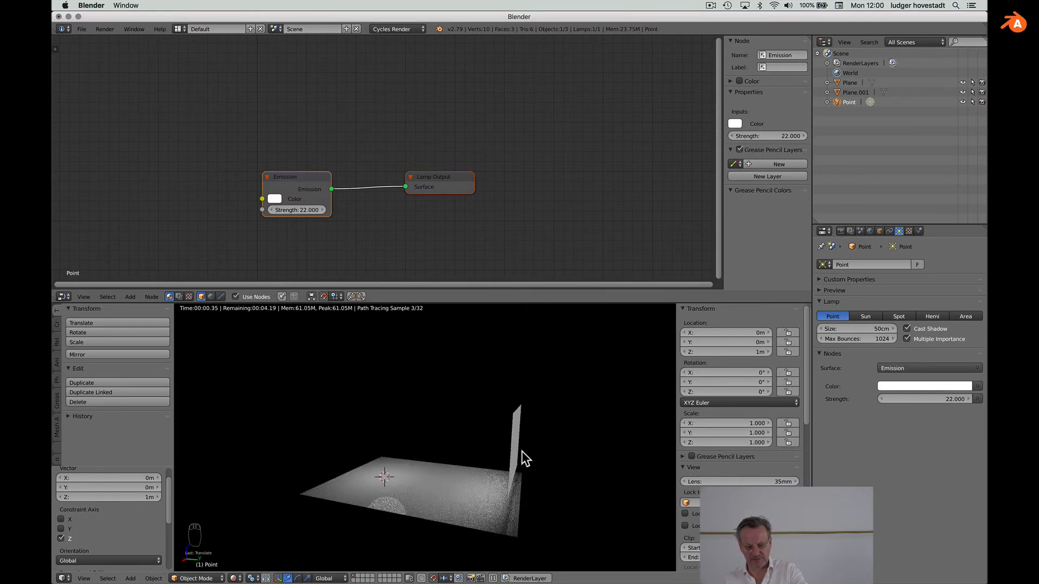
scroll(521, 452, "left", 5)
scroll(521, 451, "left", 2)
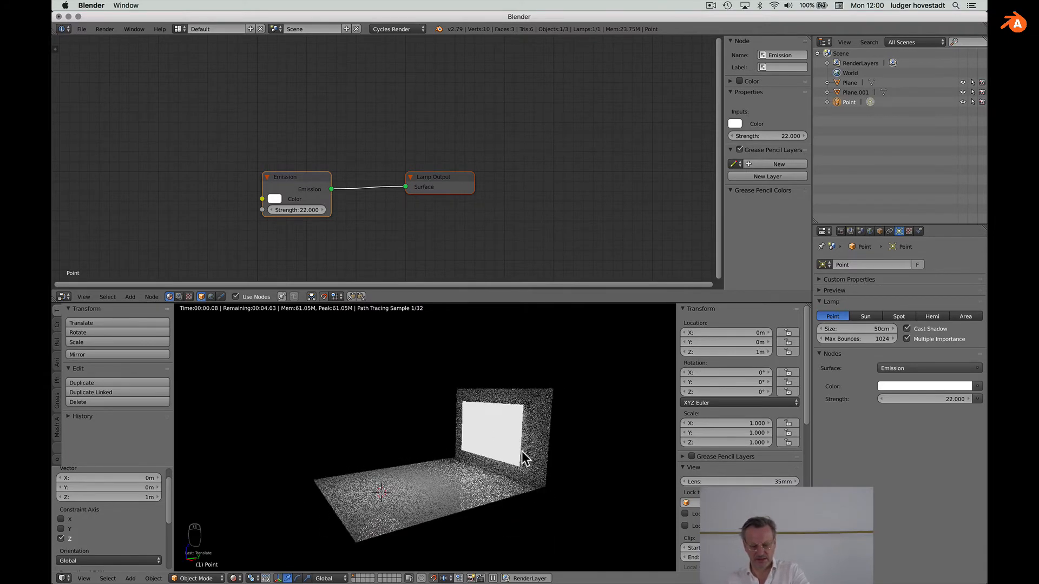
scroll(521, 451, "up", 3)
scroll(522, 451, "left", 3)
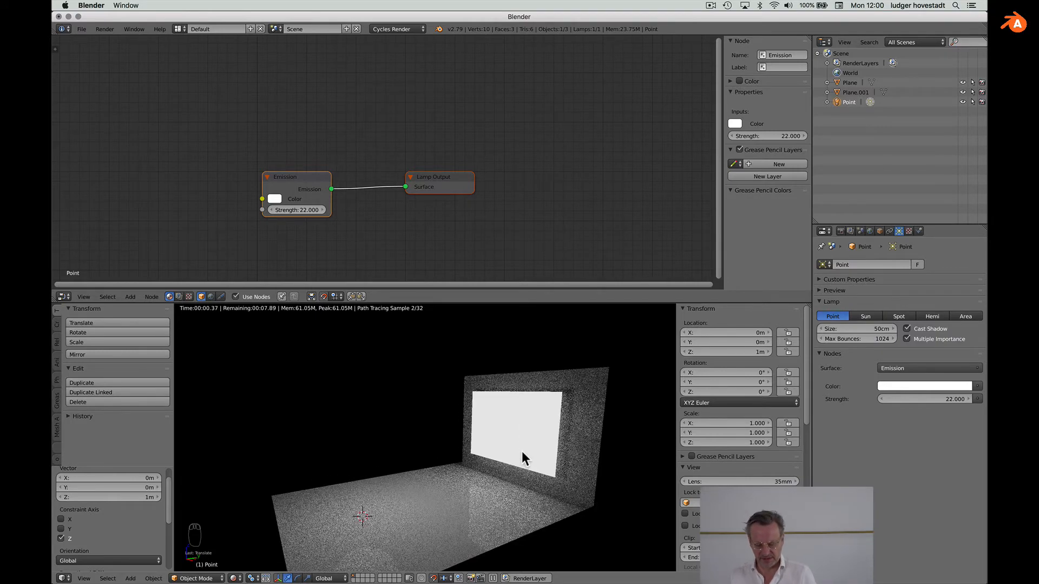
scroll(522, 451, "left", 2)
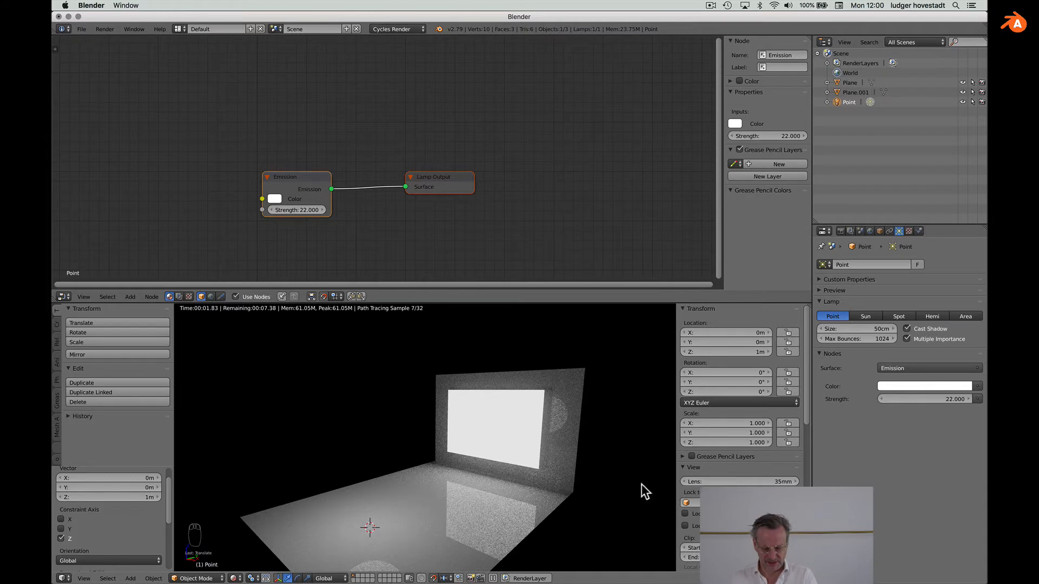
Select the backdrop plane and set the roughness of its white basic material to about 0.222
left_click(414, 518, "super")
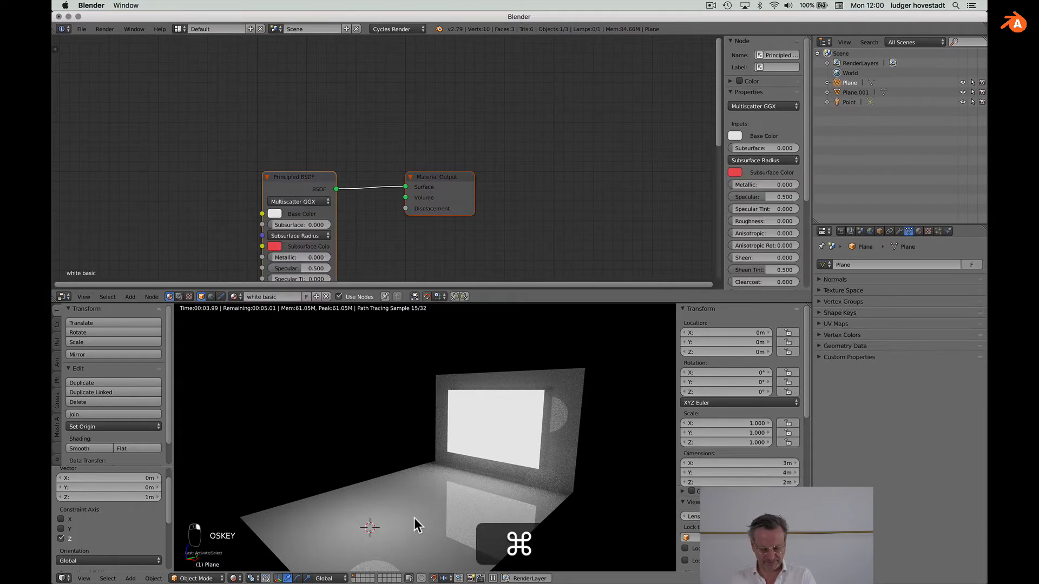
left_click(918, 231)
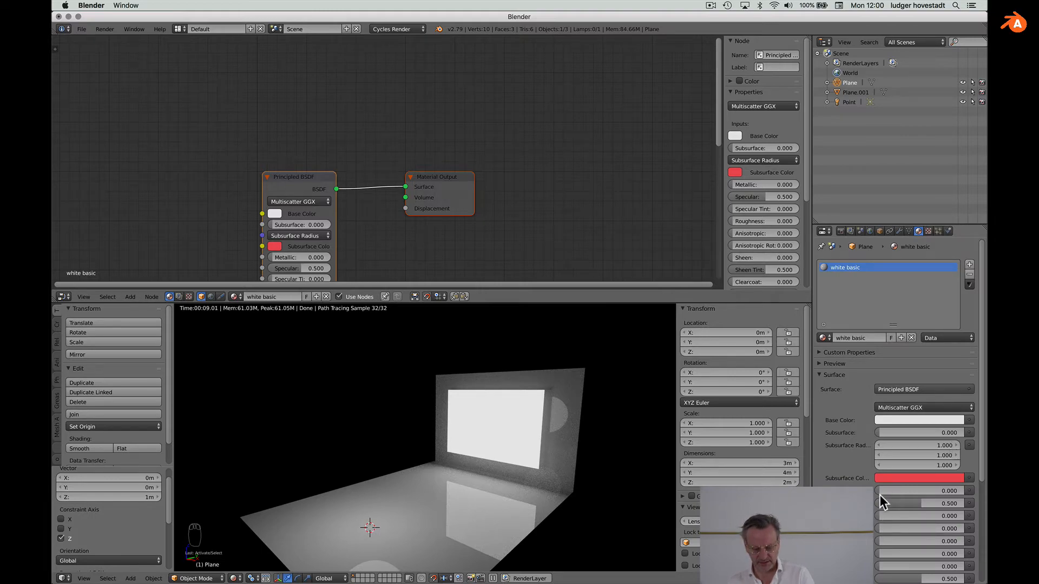
left_click_drag(880, 528, 904, 528)
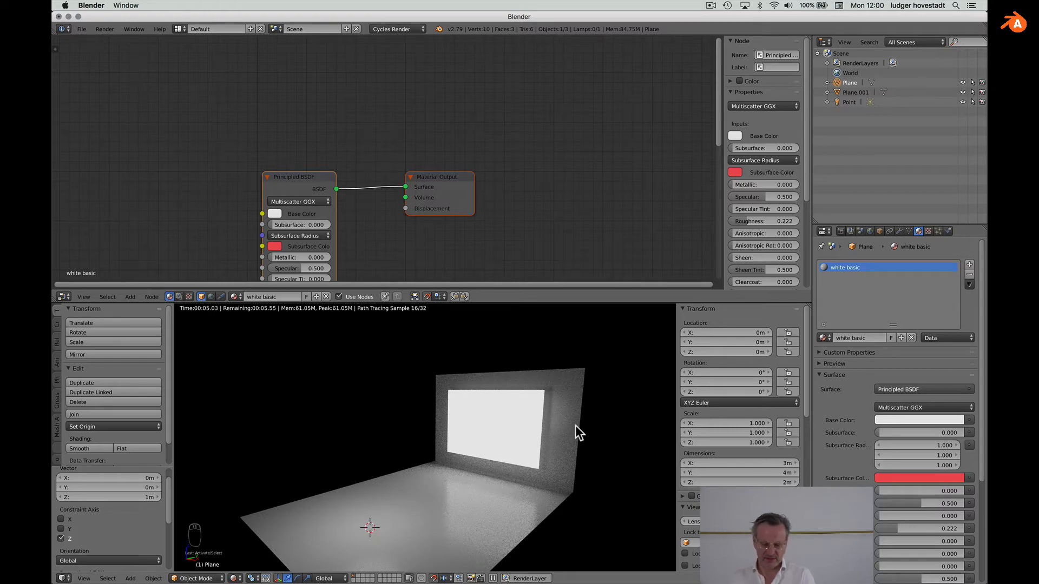
scroll(576, 425, "up", 2)
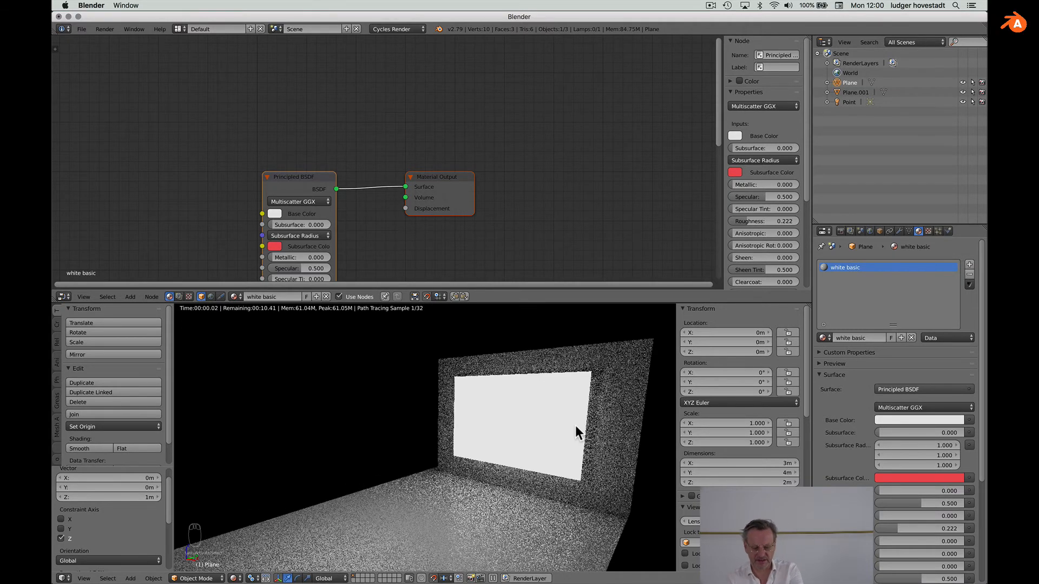
scroll(576, 425, "right", 3, "shift")
scroll(576, 425, "right", 1, "shift")
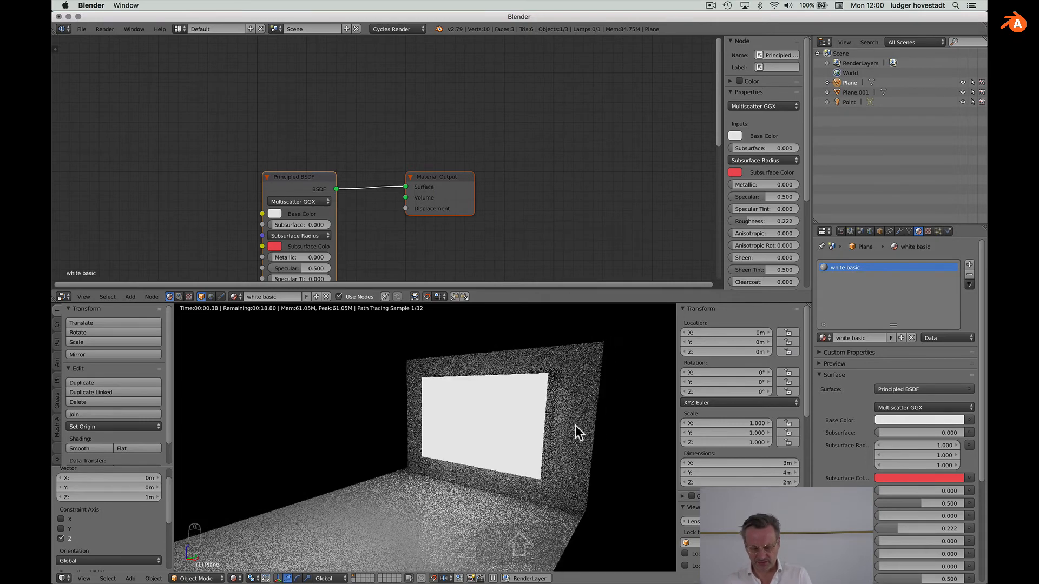
Switch the viewport to Material shading and append the plaster material from the A53.1.blend file
left_click(234, 578)
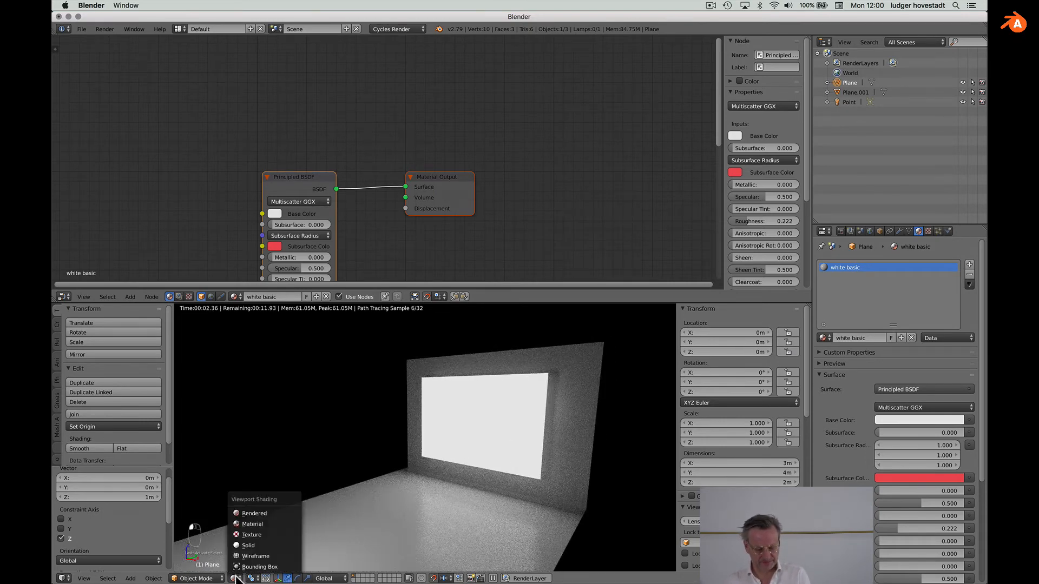
left_click(249, 524)
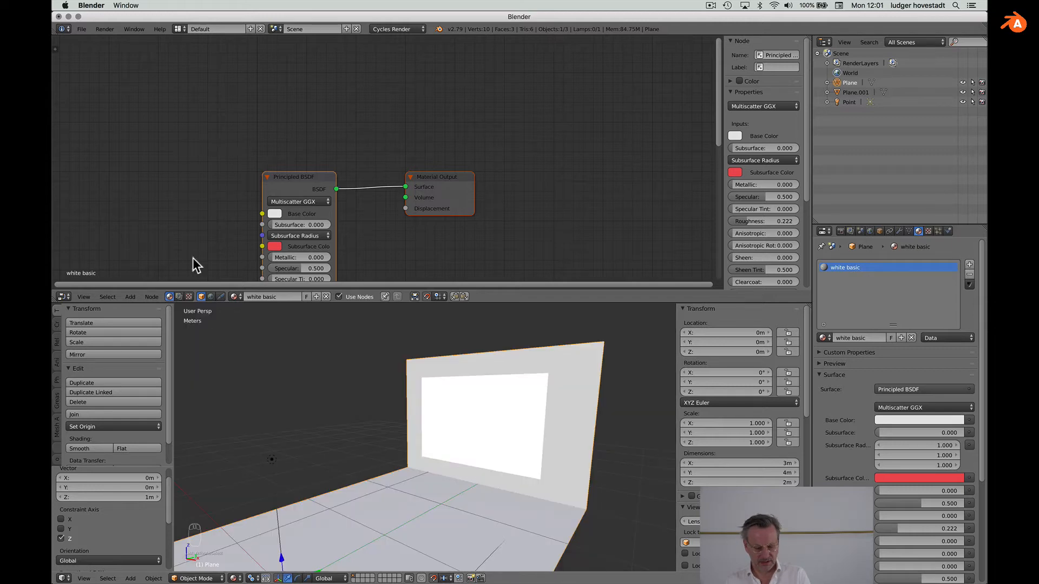
left_click(80, 30)
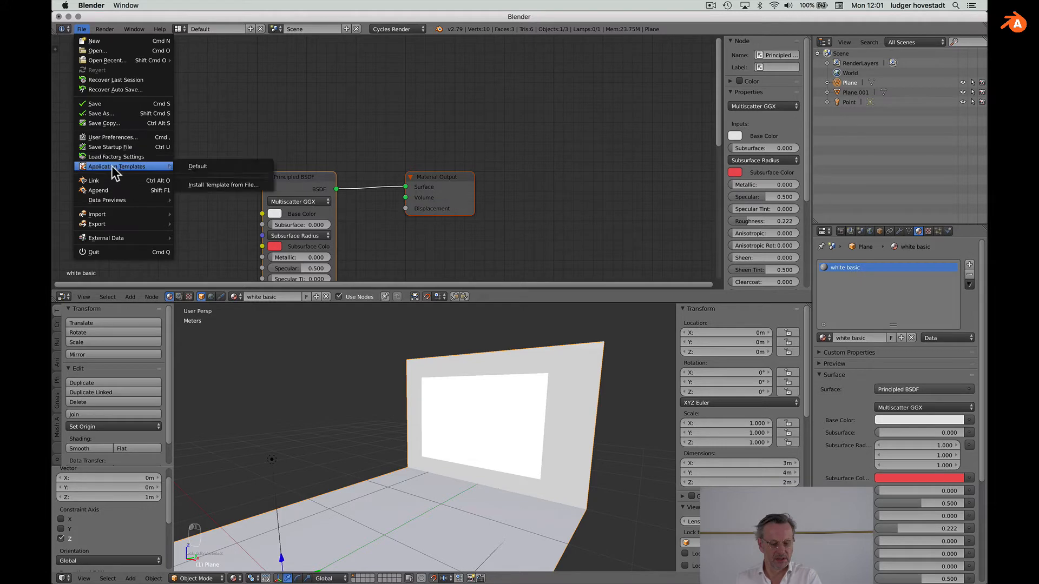
left_click(109, 186)
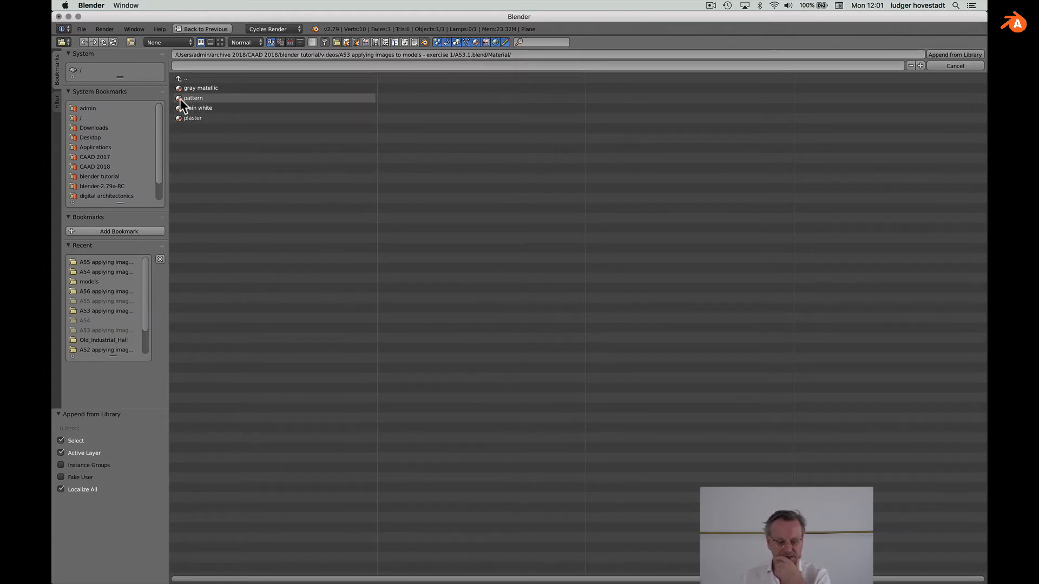
double_click(180, 118)
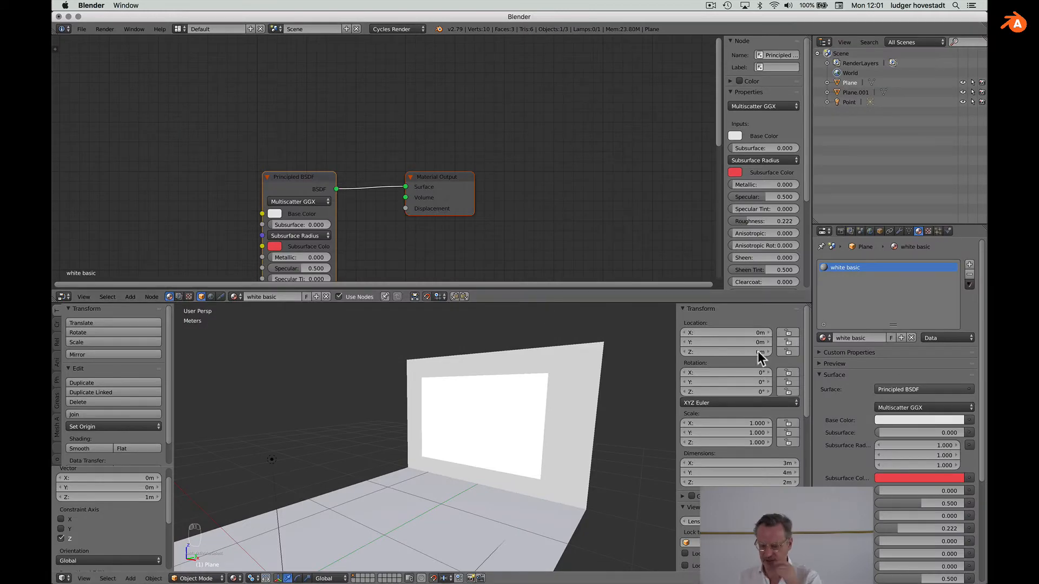
Enter Edit Mode on the backdrop plane, clear the selection and select only its upright back wall face
left_click(187, 578)
left_click(180, 558)
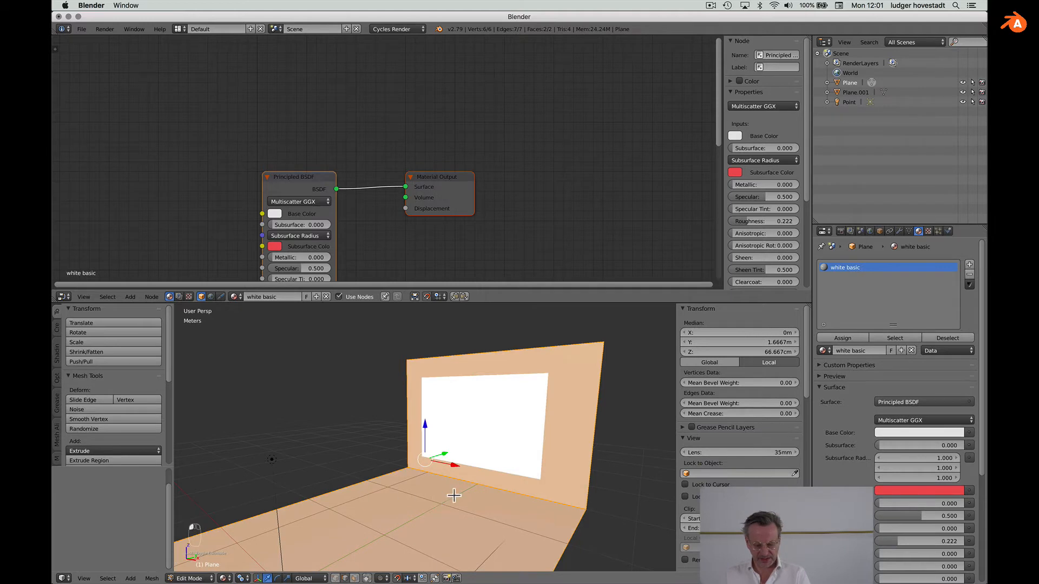
key("a")
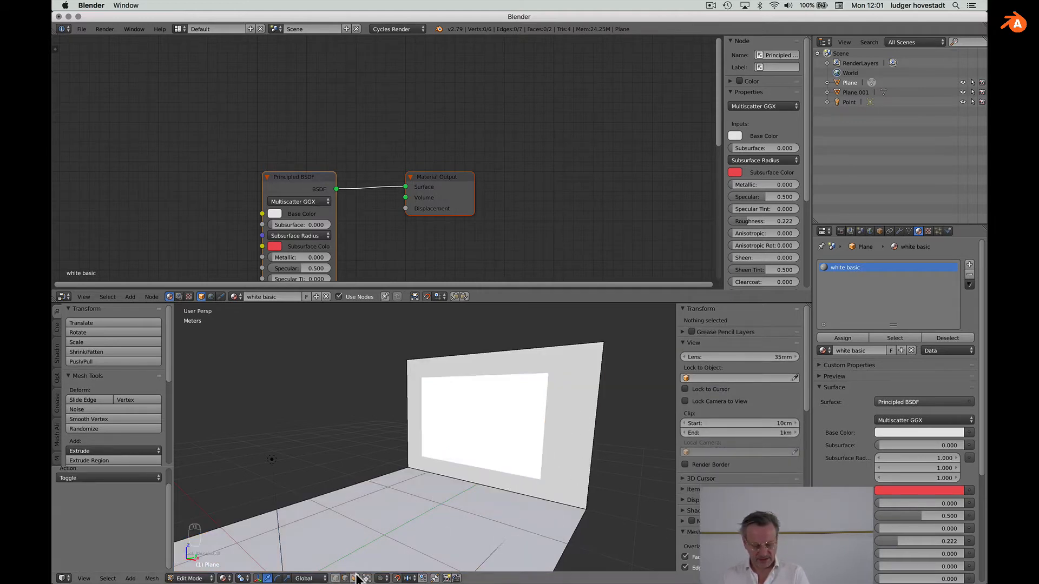
key("super")
scroll(625, 430, "right", 10)
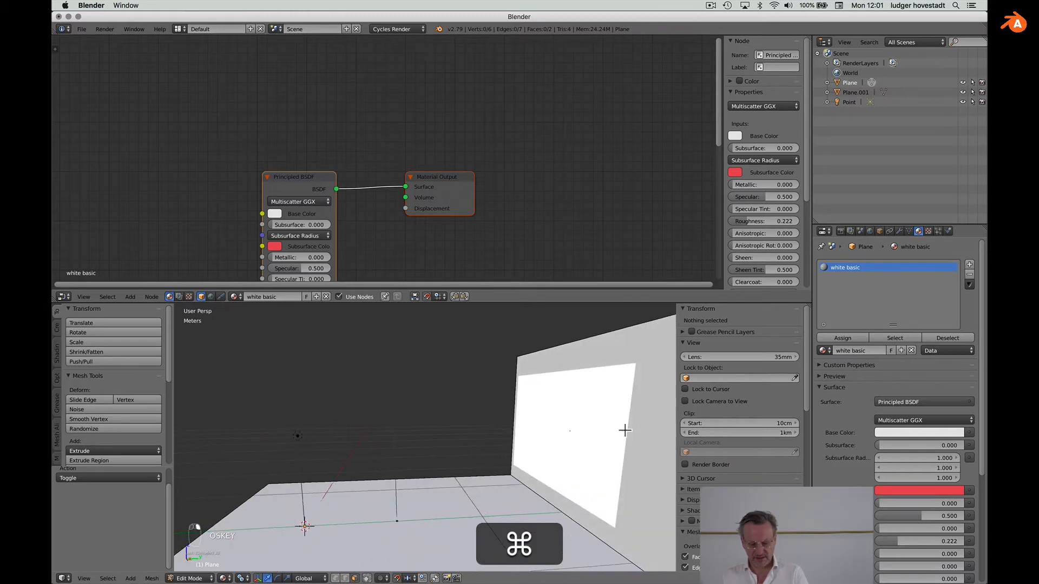
scroll(625, 431, "right", 10)
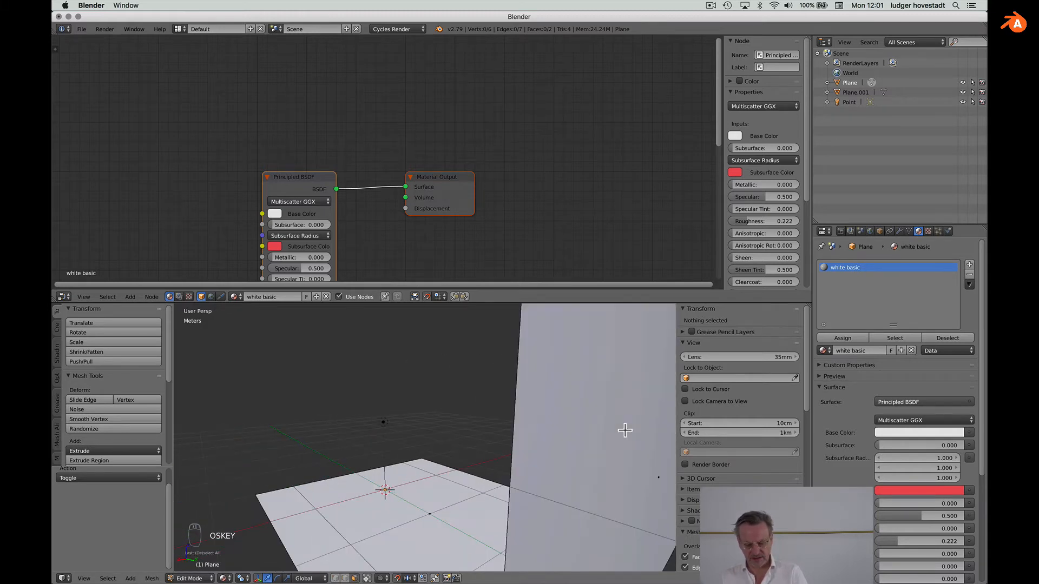
left_click(656, 477, "super")
scroll(656, 477, "left", 15)
scroll(656, 477, "right", 10)
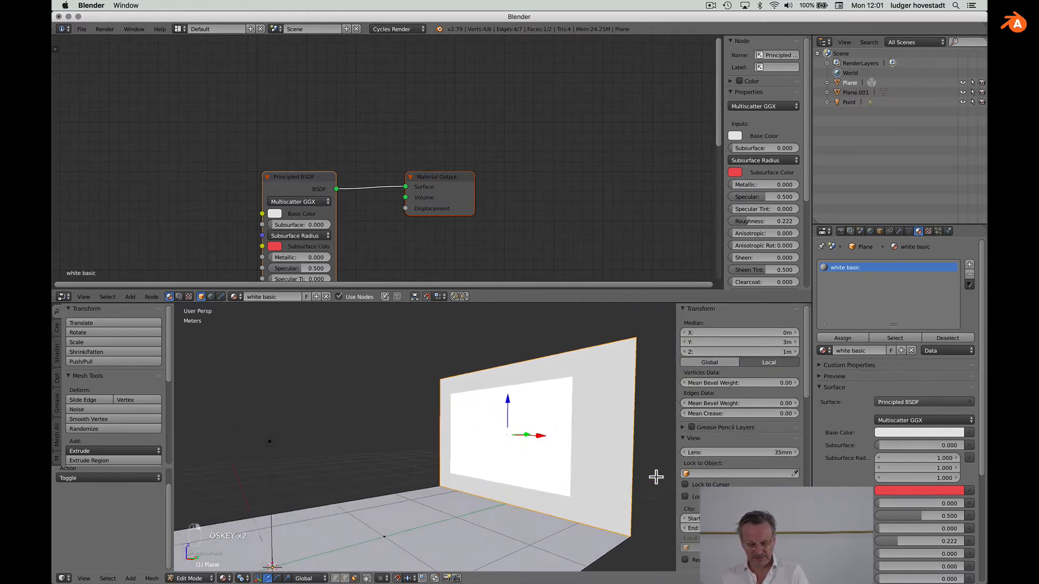
Add a second material slot to the backdrop, choose the plaster material and assign it to the selected wall face
left_click(971, 265)
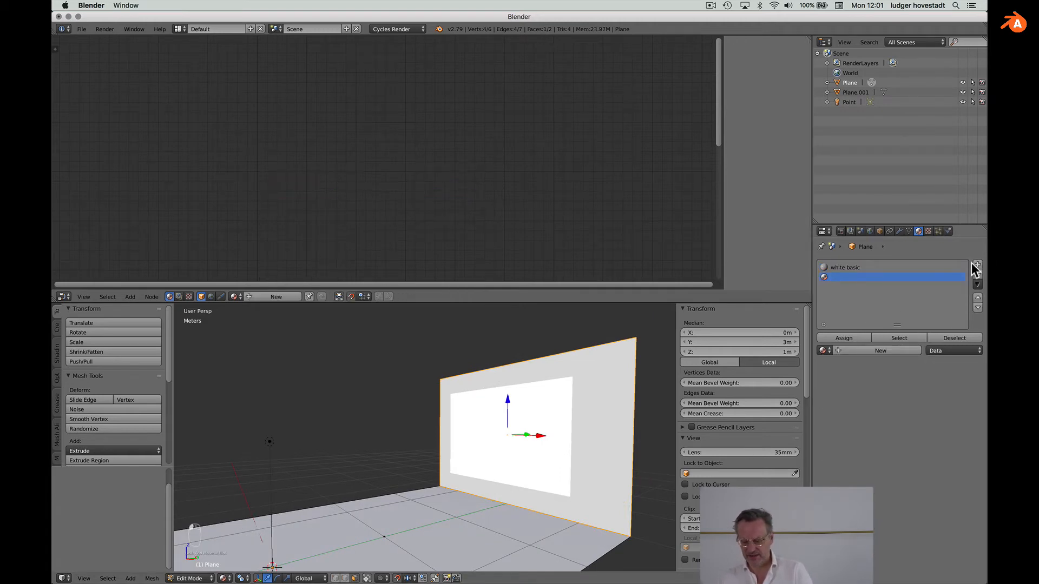
left_click(828, 352)
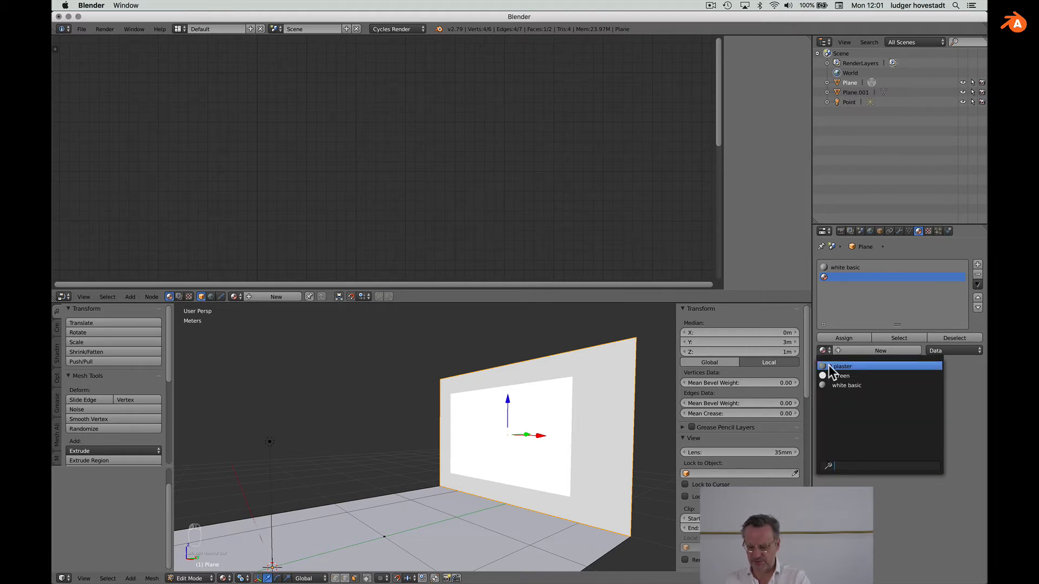
left_click(841, 366)
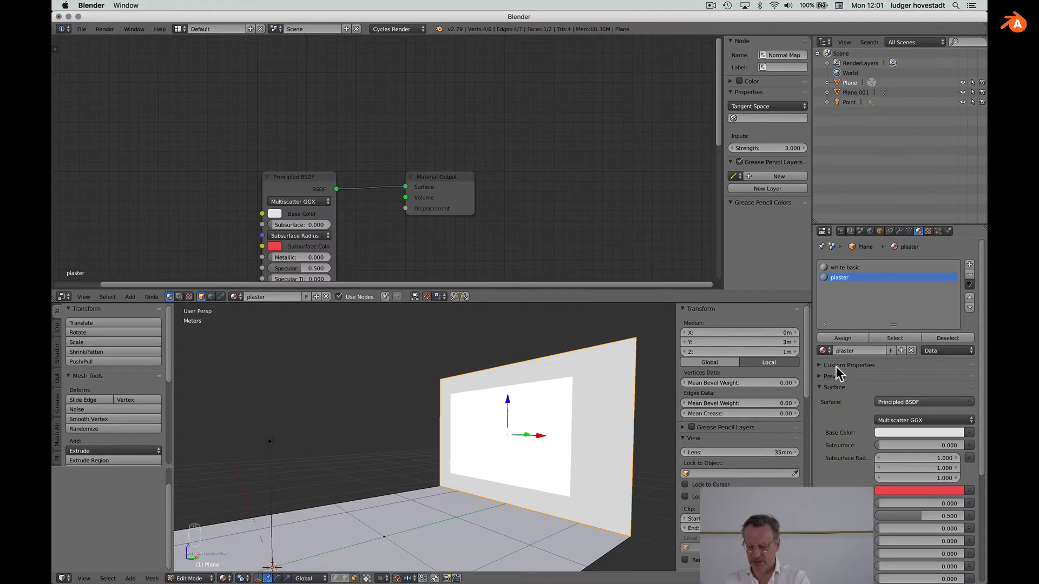
left_click(839, 338)
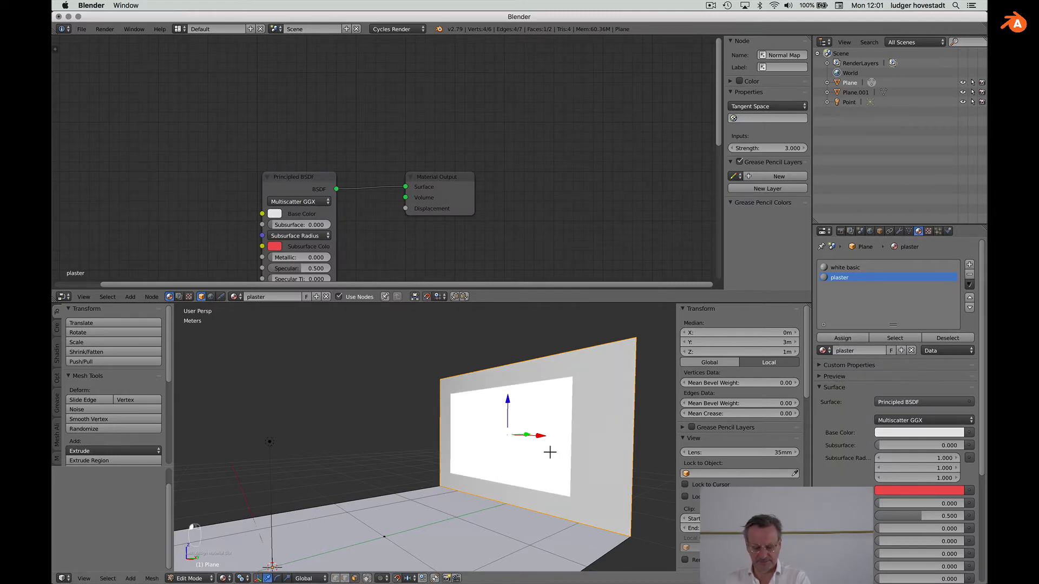
scroll(550, 453, "down", 5)
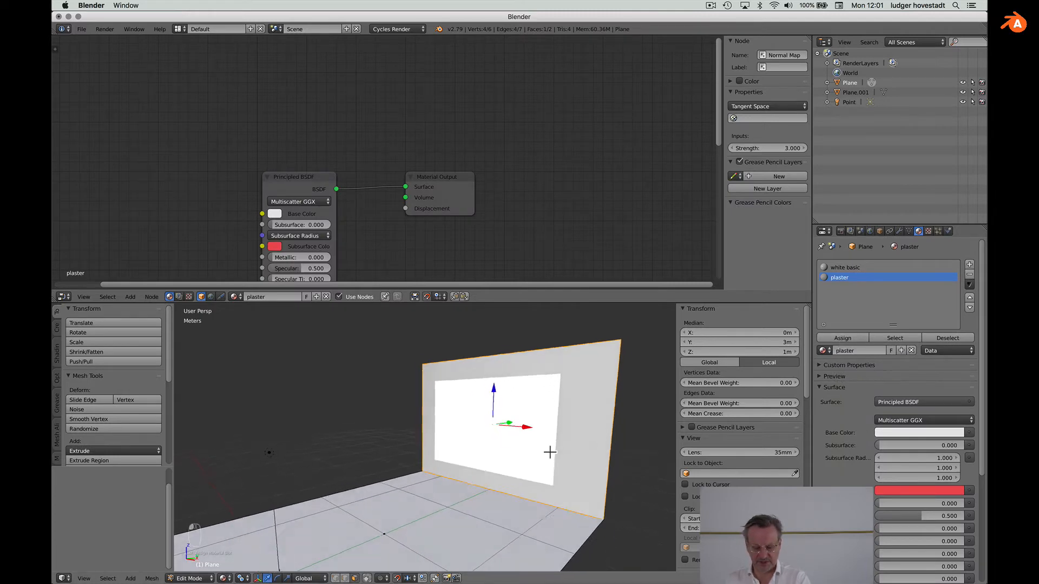
Change the Node Editor to the UV/Image Editor and display the whole FabricFleece001 texture image
left_click(66, 298)
left_click(79, 221)
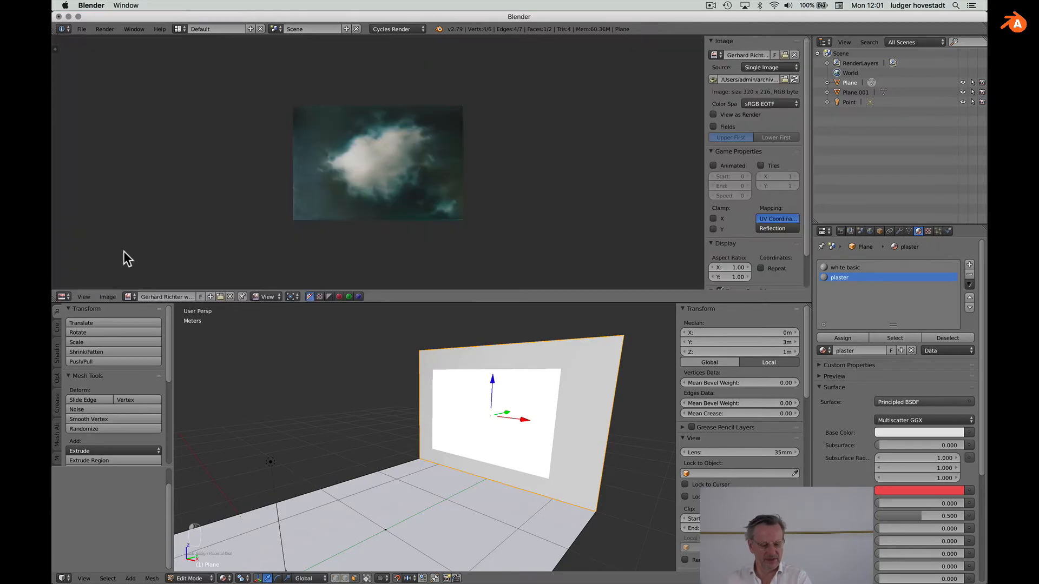
left_click(128, 293)
left_click(131, 307)
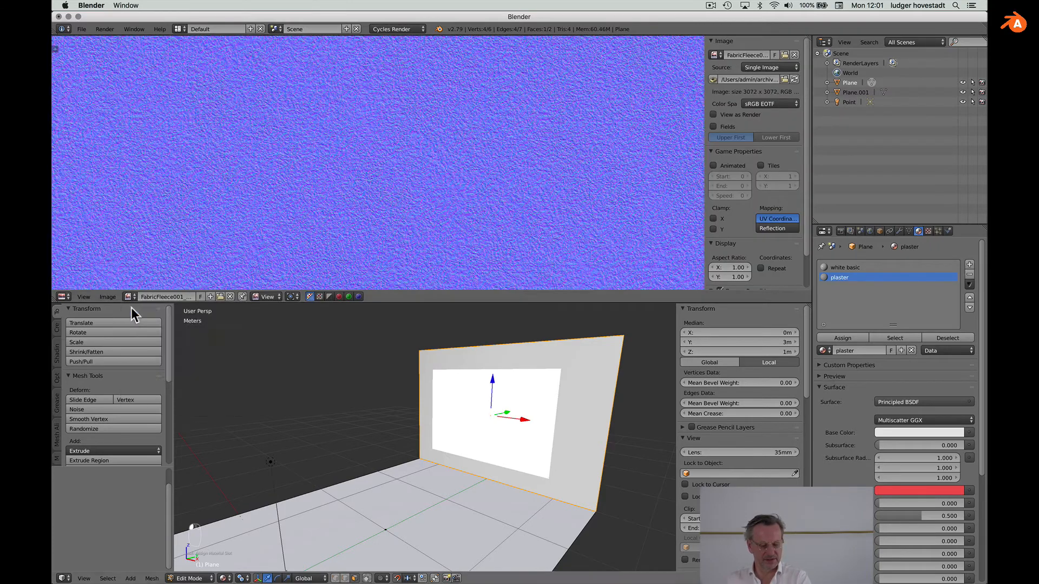
scroll(326, 177, "down", 5)
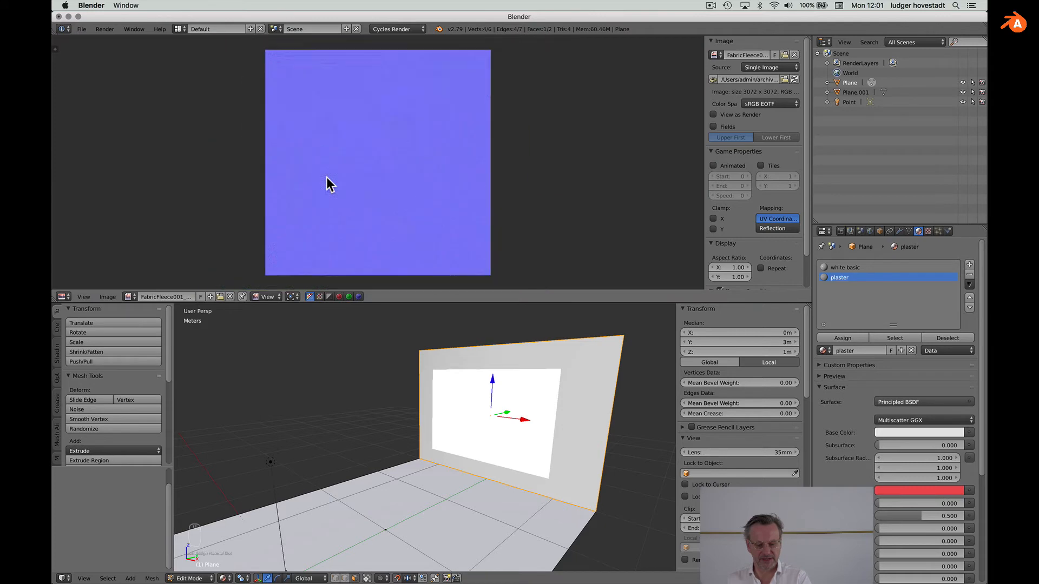
scroll(327, 177, "up", 2)
scroll(327, 177, "down", 3)
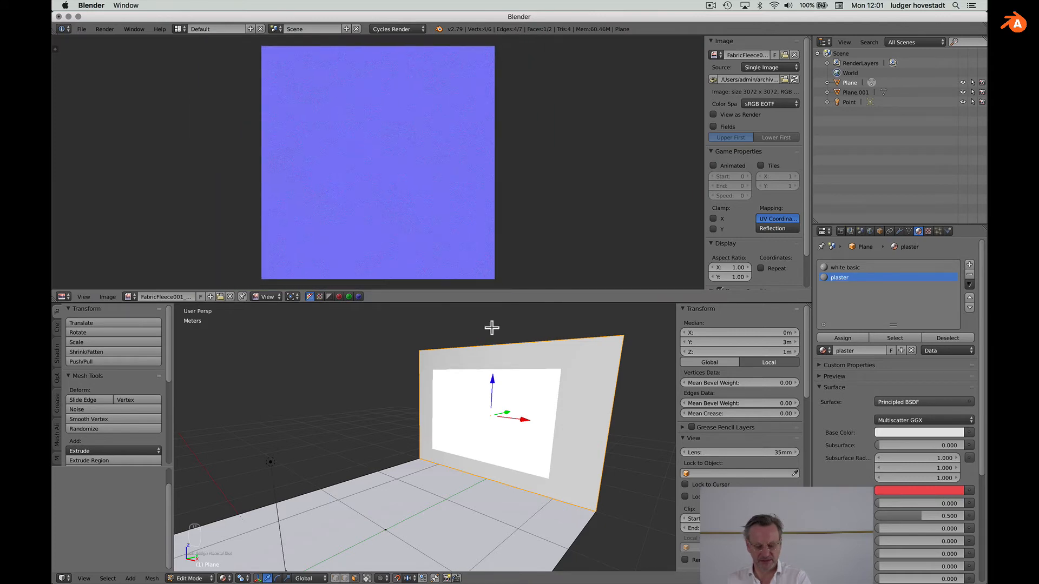
Unwrap the wall face and scale its UVs to 0.2 on the plaster texture
key("u")
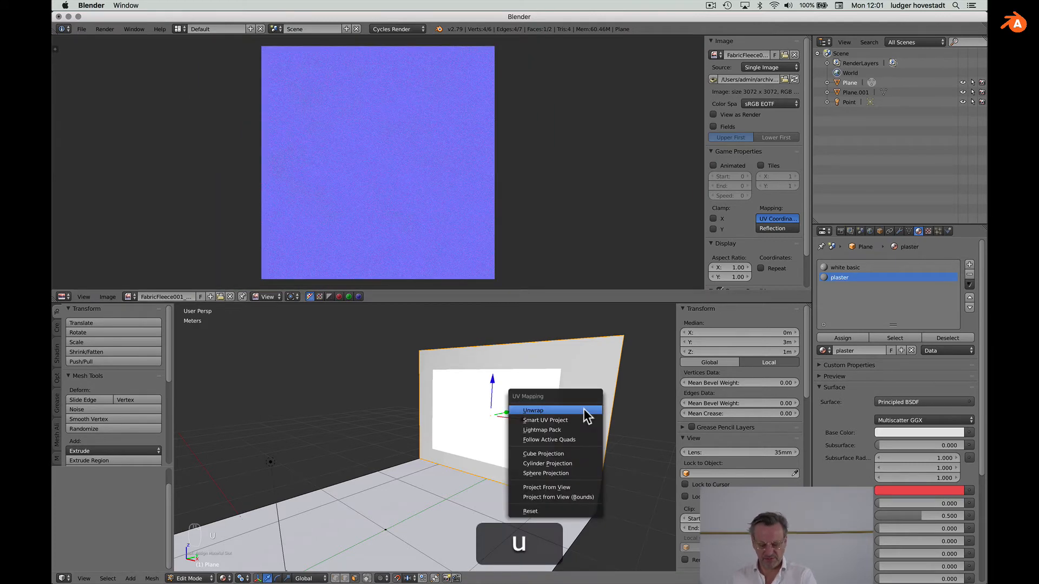
left_click(585, 412)
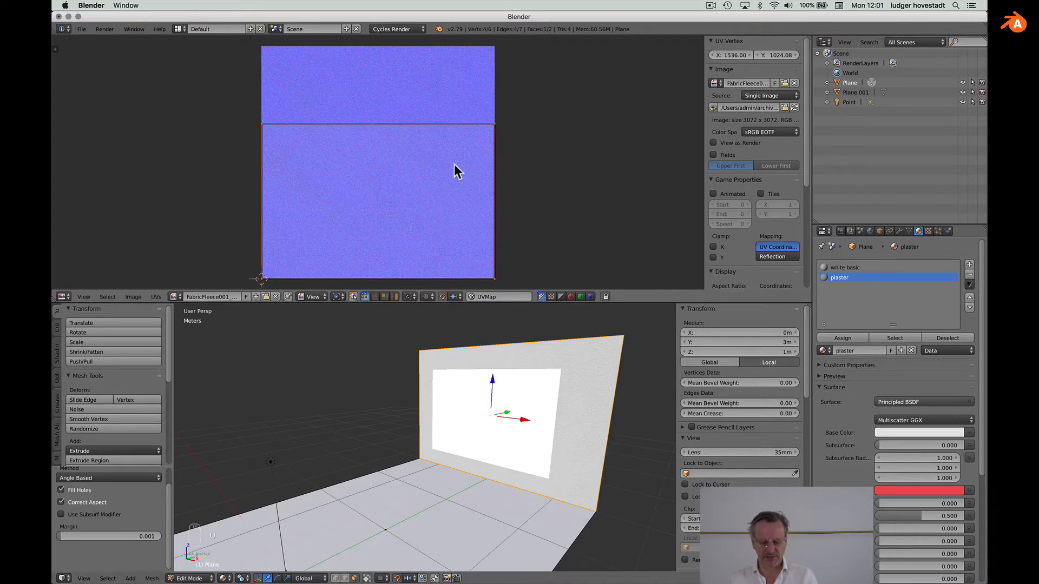
key("s")
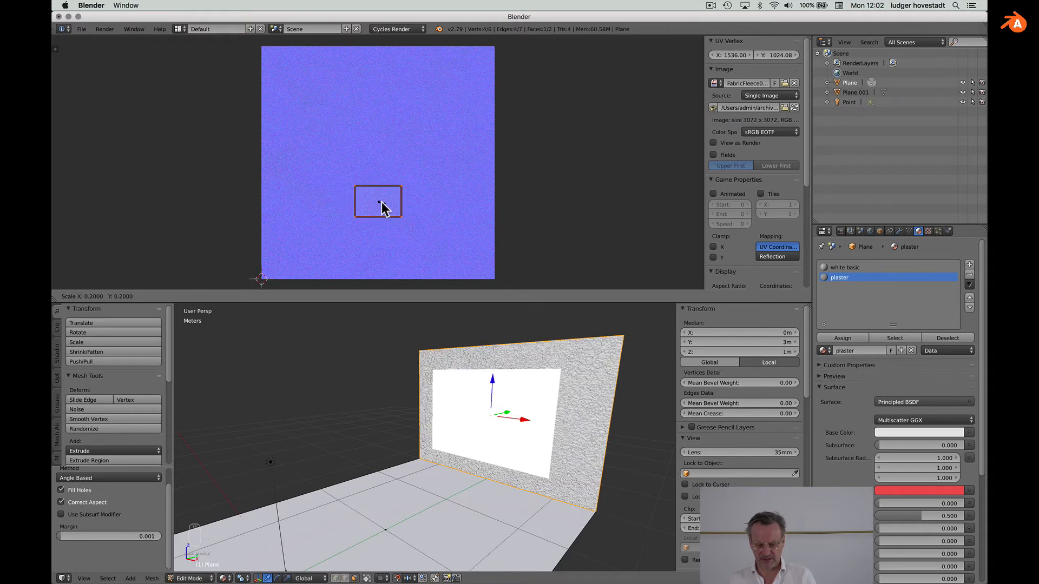
left_click(381, 208)
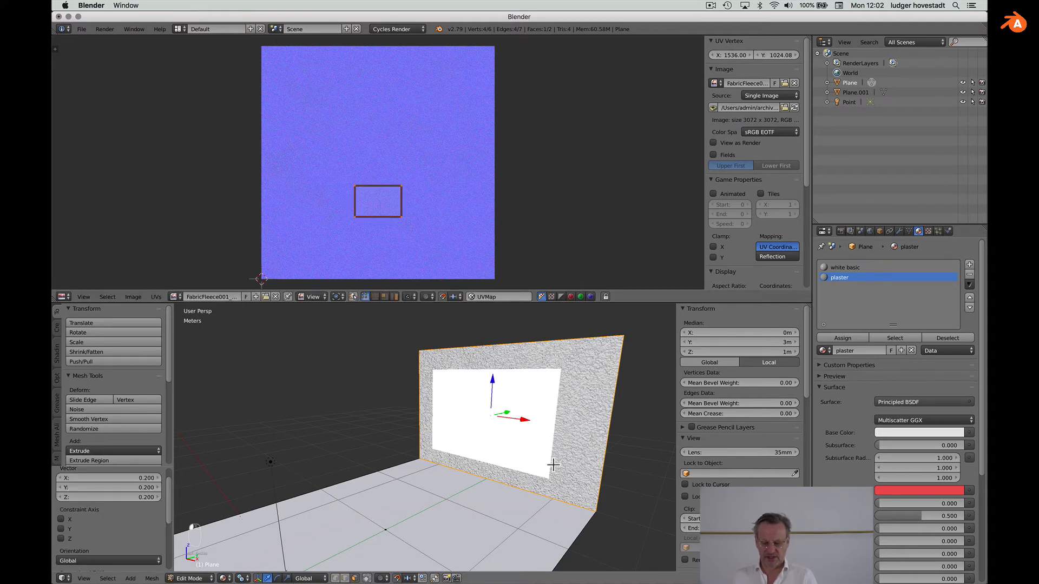
scroll(553, 464, "left", 3)
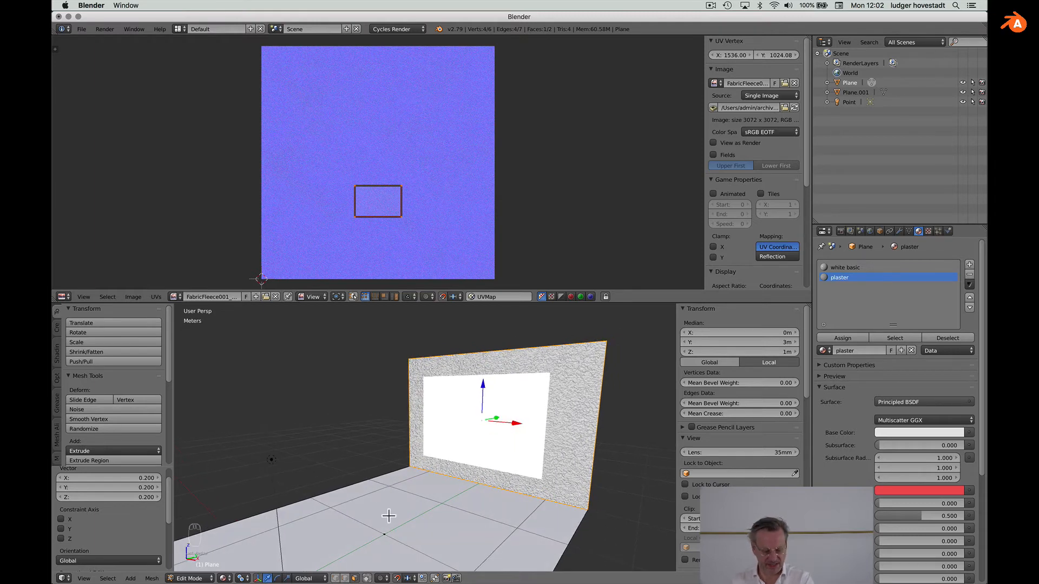
Return to Object Mode, switch the viewport to Rendered shading and check the plaster relief on the wall
left_click(200, 579)
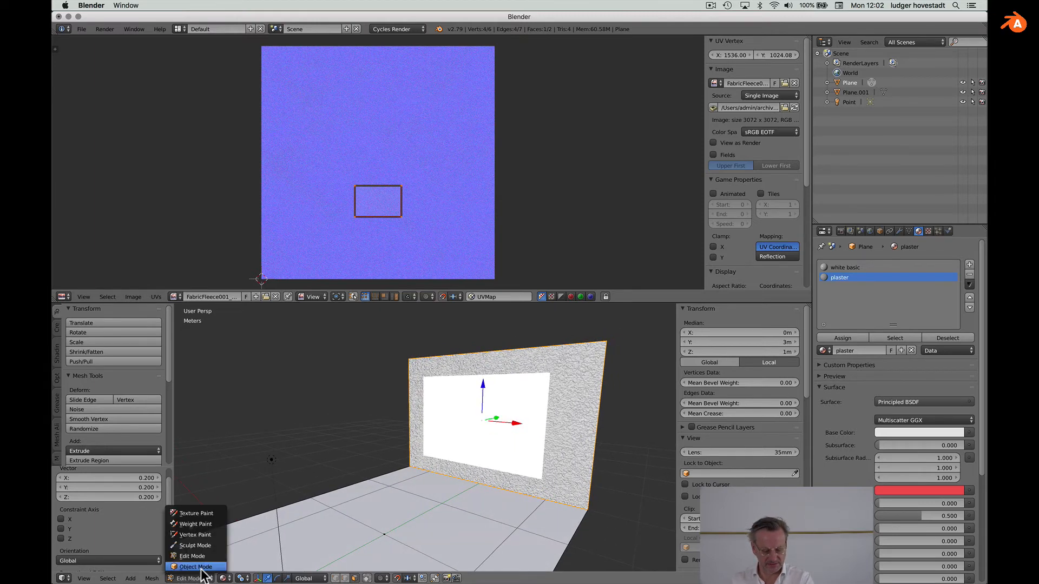
left_click(205, 571)
left_click(234, 579)
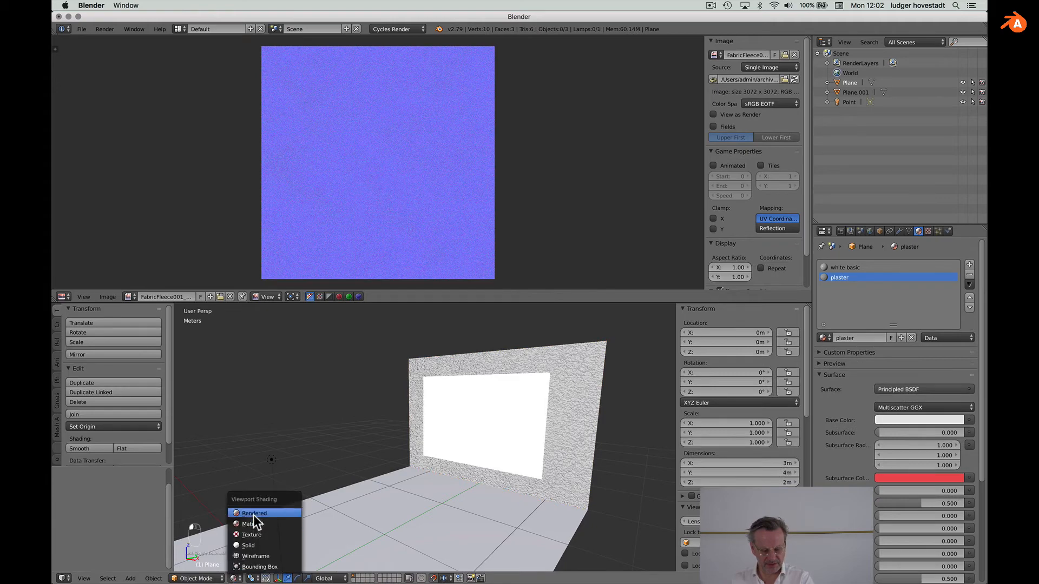
left_click(253, 514)
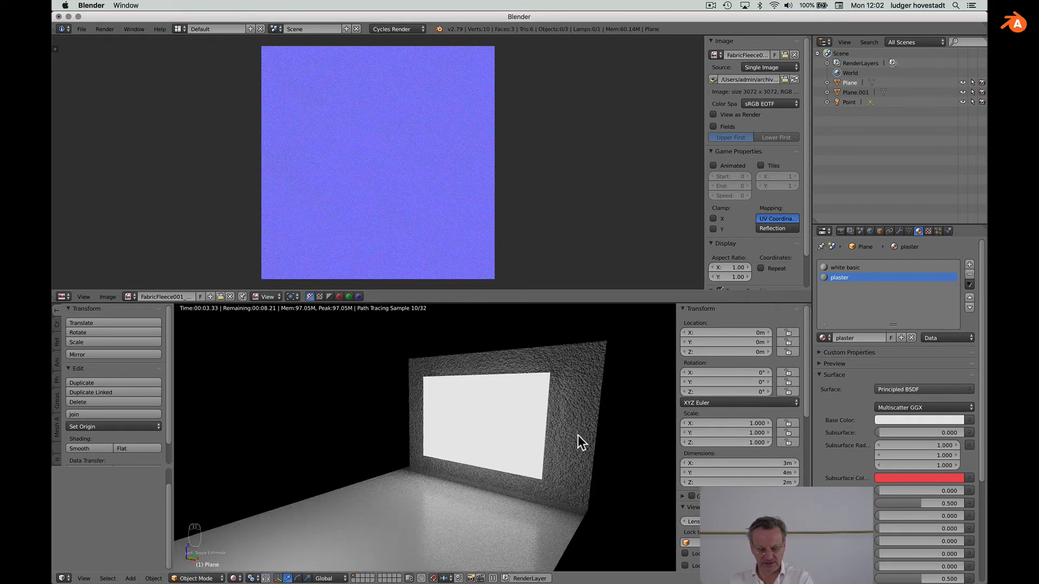
scroll(578, 435, "down", 2)
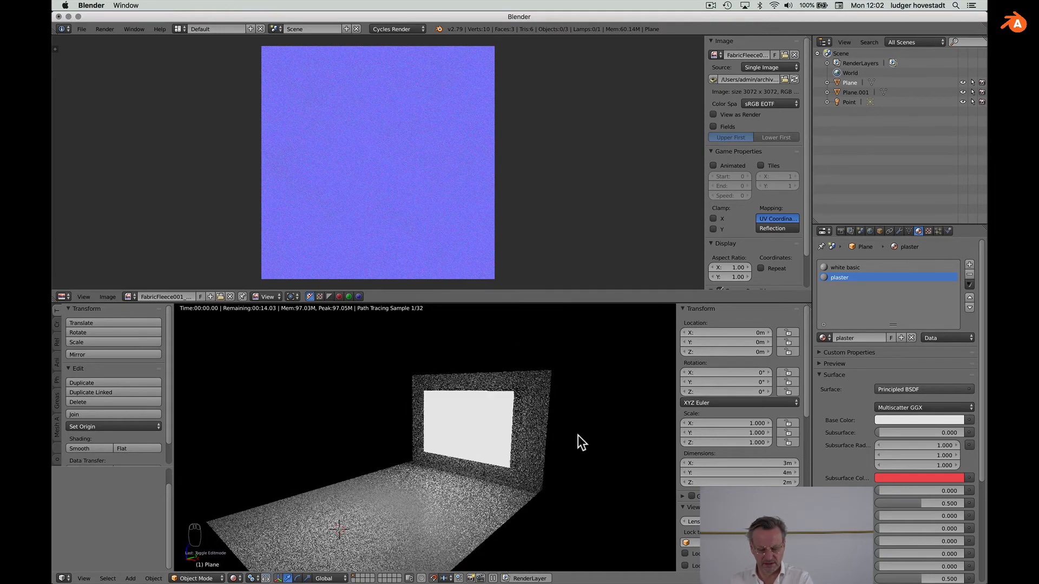
scroll(578, 435, "up", 3)
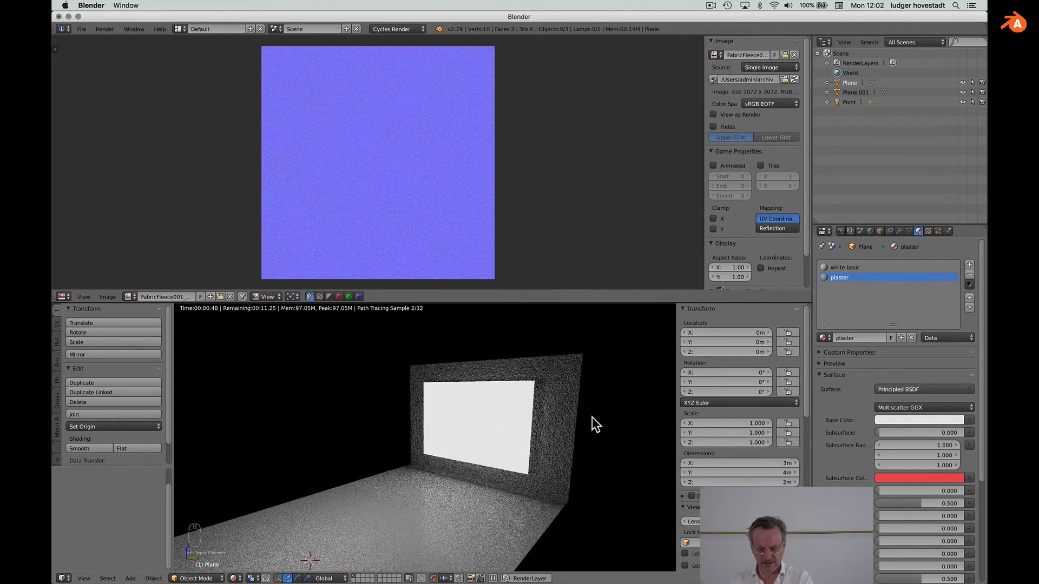
scroll(548, 413, "up", 1)
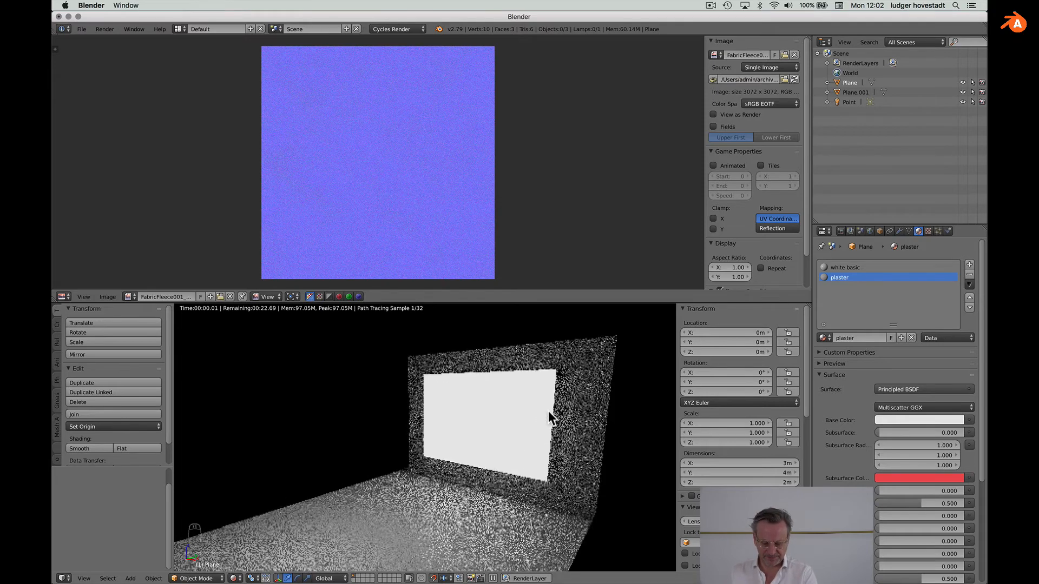
Select the light-emitting screen plane and display its whole screen material node setup in the Node Editor
right_click(514, 416)
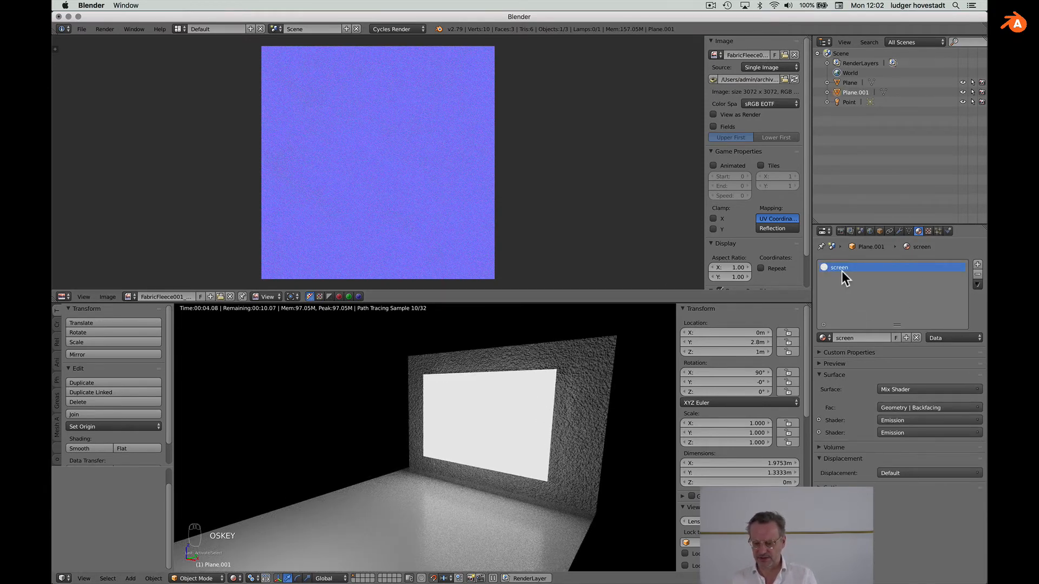
left_click(62, 296)
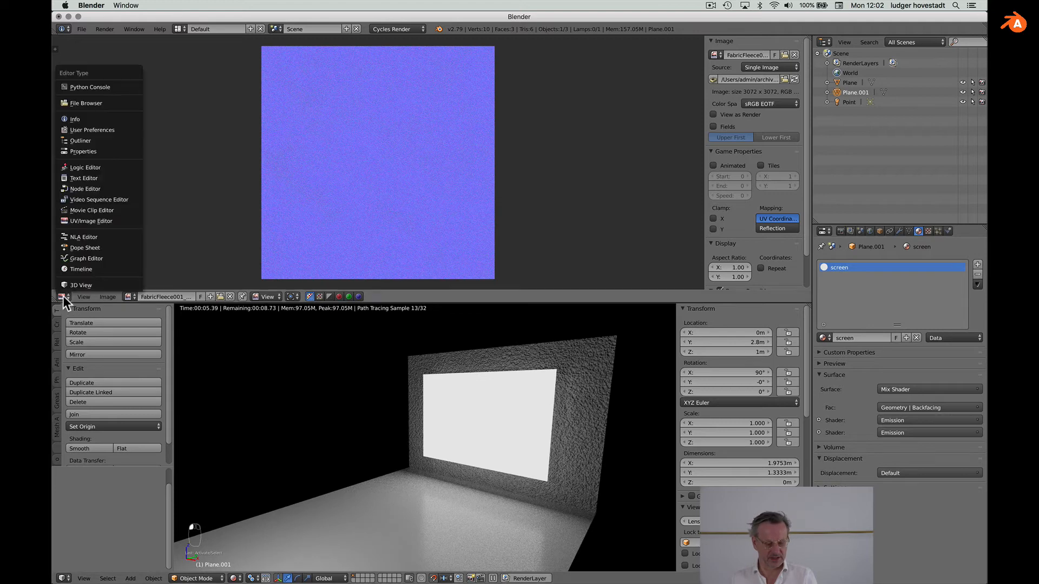
left_click(79, 189)
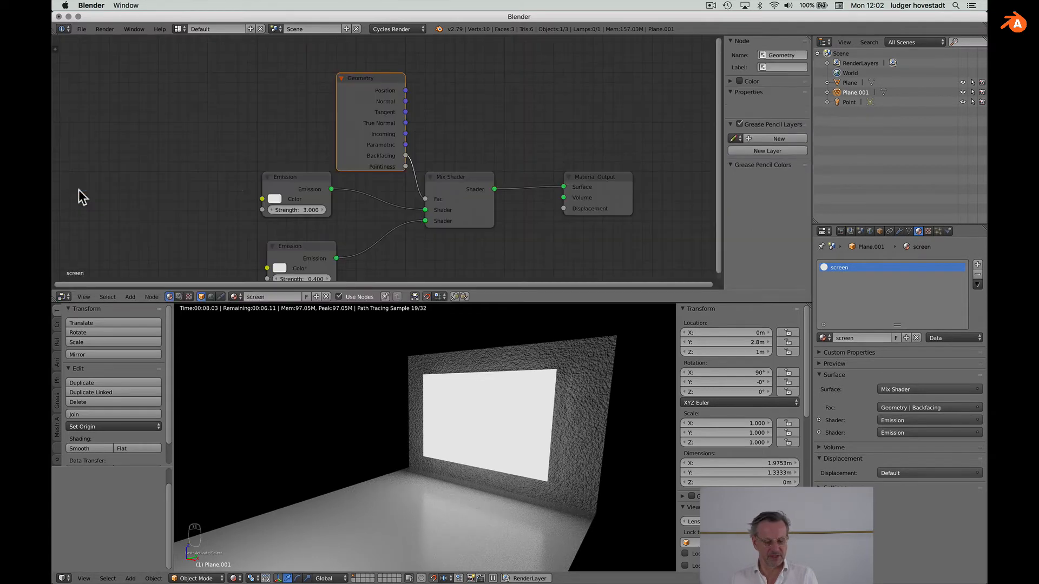
scroll(348, 187, "up", 2)
scroll(349, 186, "down", 2)
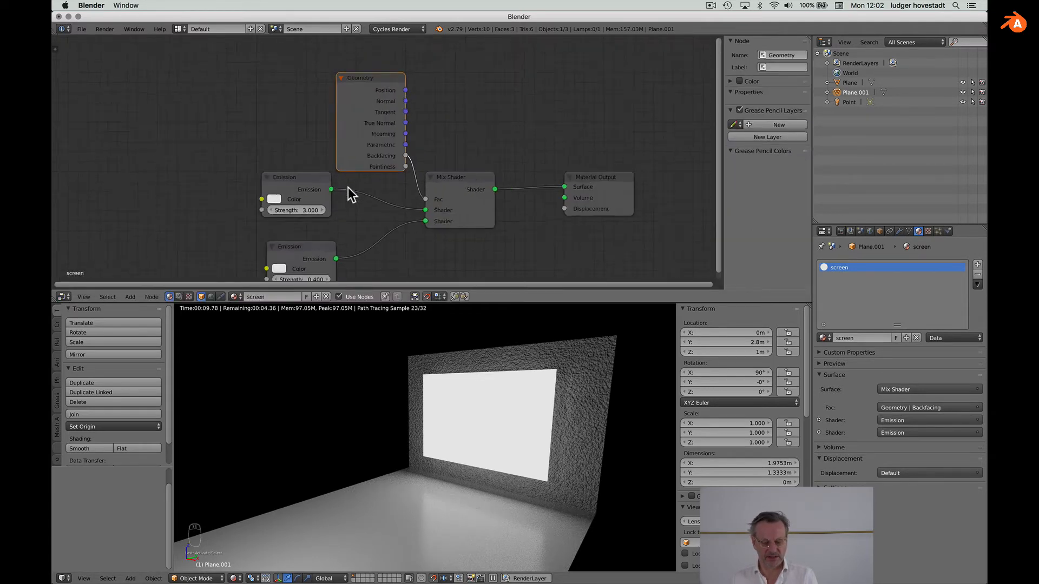
scroll(349, 187, "down", 3)
scroll(348, 187, "left", 3)
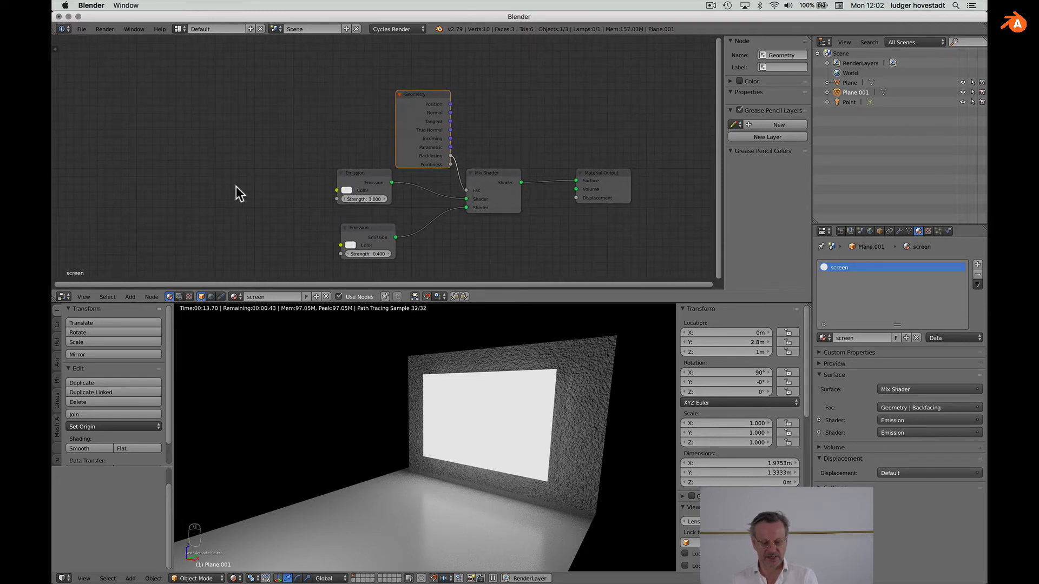
Add an Image Texture node with Gerhard Richter wolke .jpg and connect its Color to the Emission node of strength 3.0
key("shift+a")
mouse_move(237, 198)
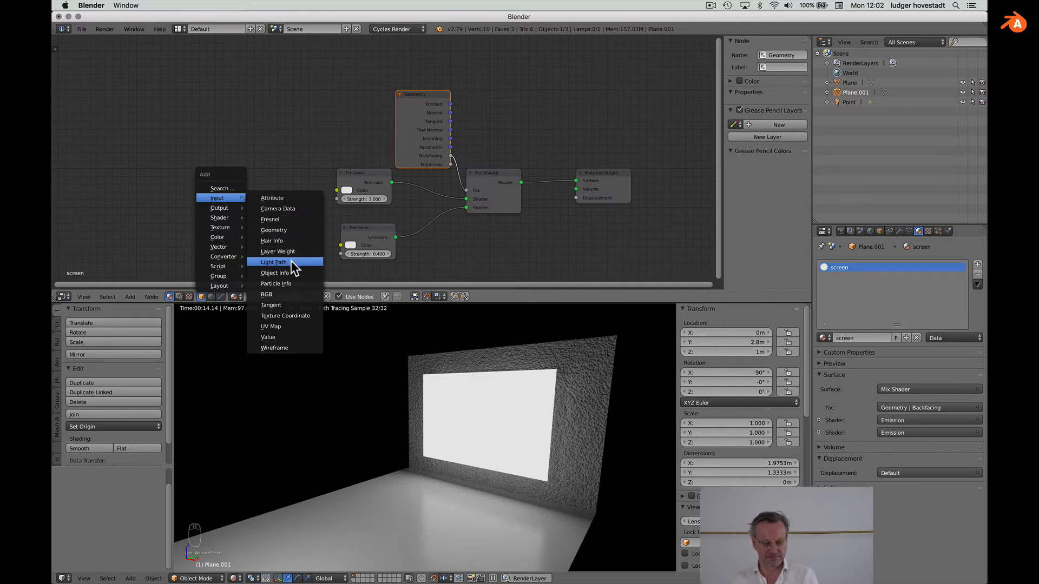
mouse_move(233, 228)
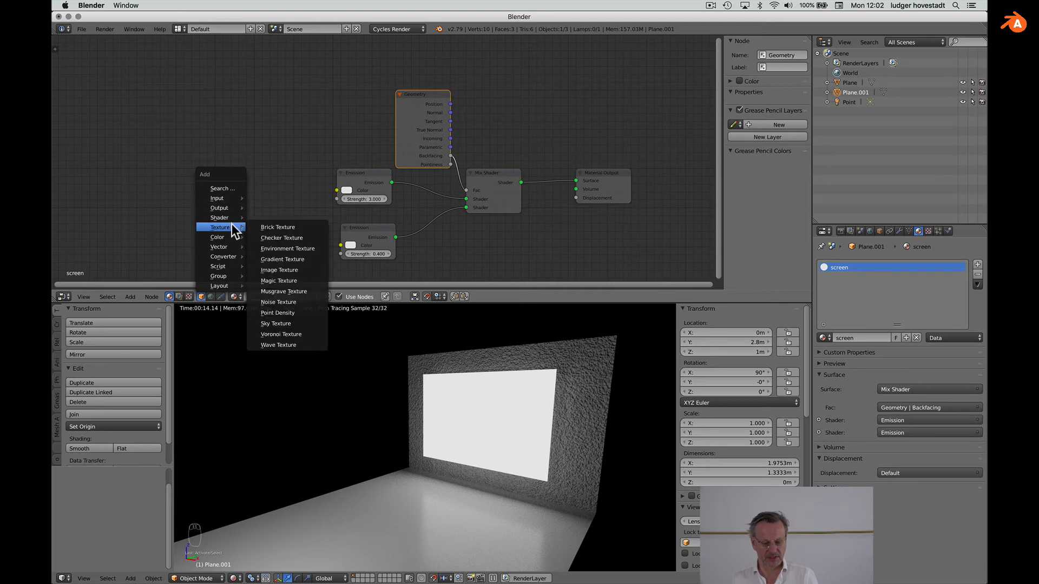
left_click(282, 269)
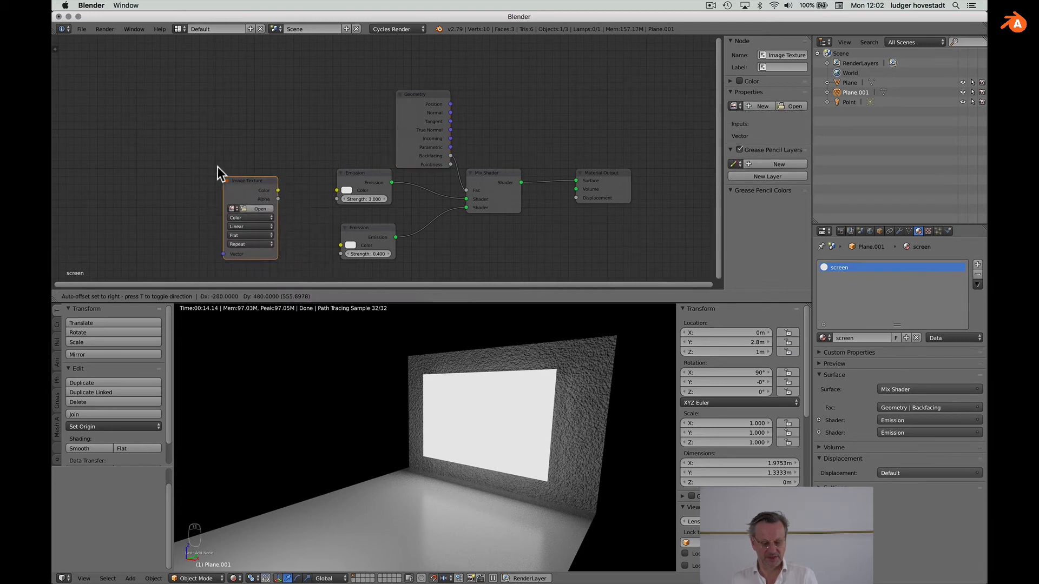
left_click(209, 147)
left_click(215, 184)
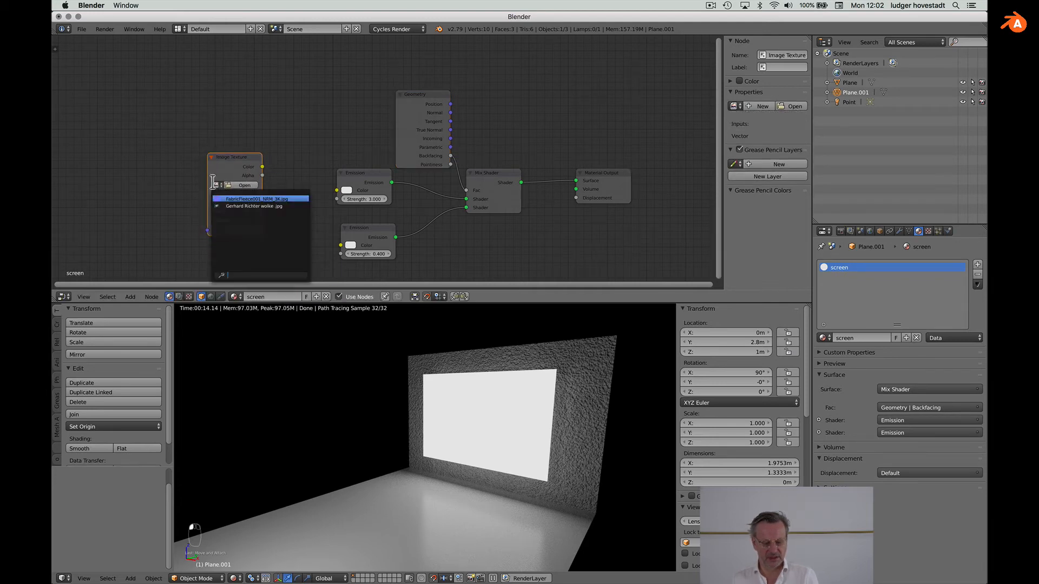
left_click(233, 206)
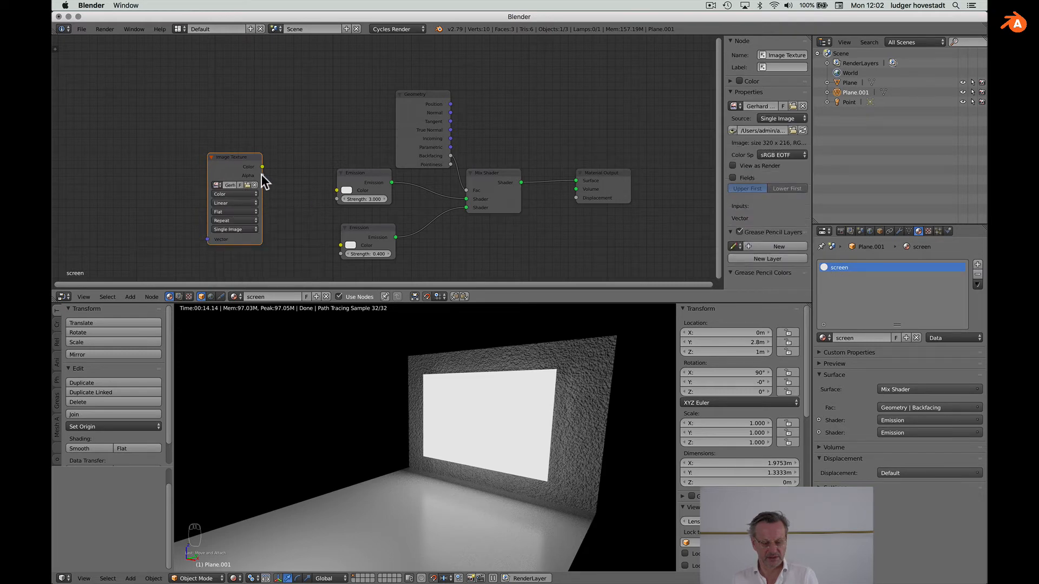
left_click_drag(262, 166, 336, 191)
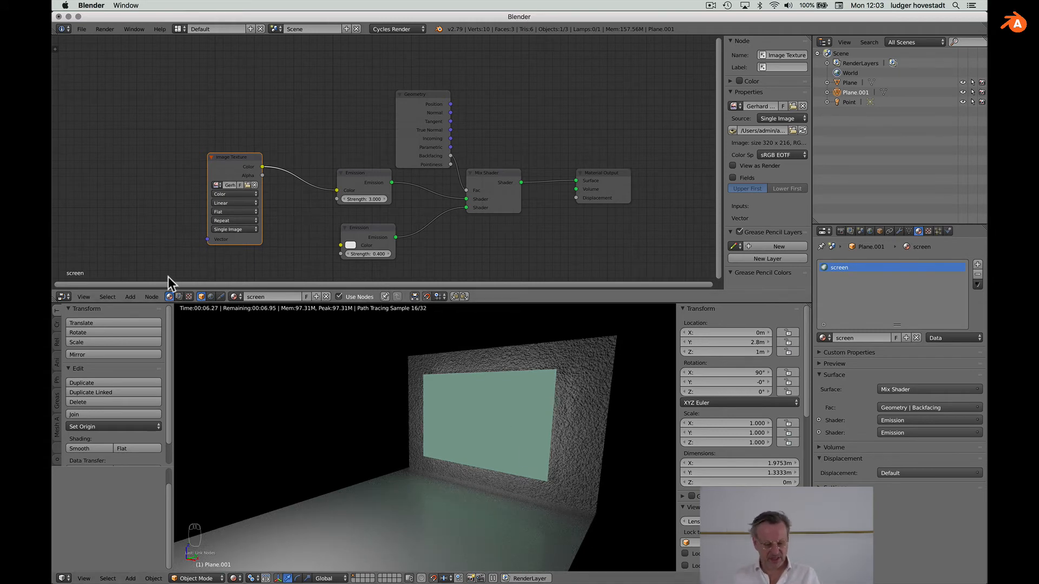
Change the Node Editor to the UV/Image Editor and display the Gerhard Richter wolke .jpg image enlarged
left_click(62, 293)
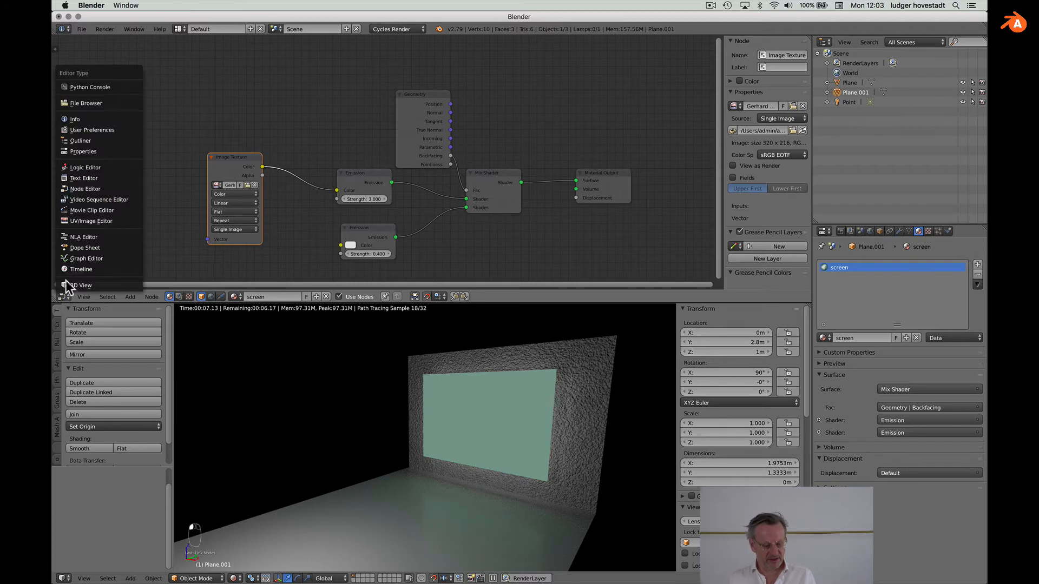
left_click(77, 217)
left_click(129, 297)
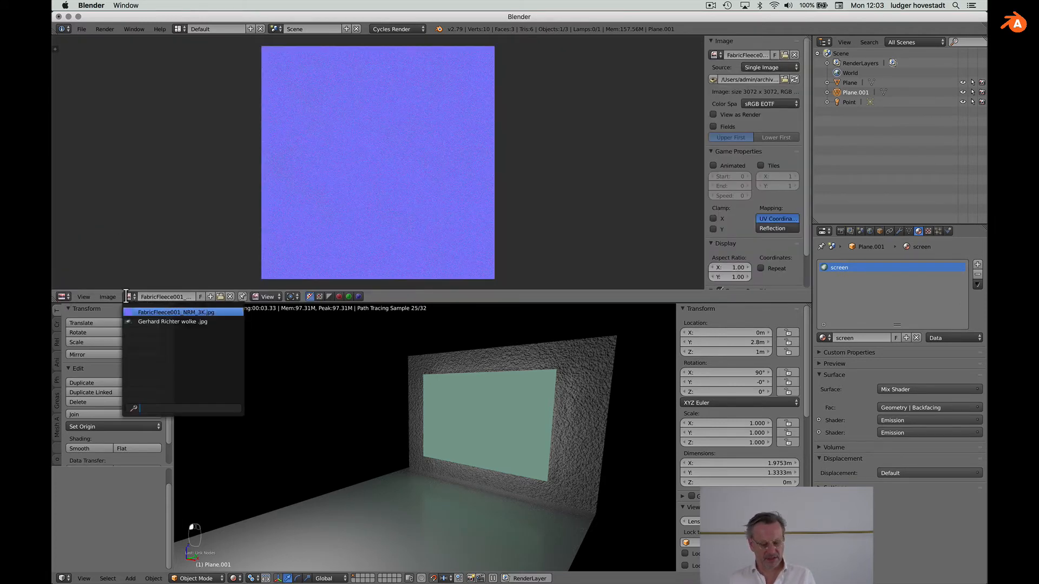
left_click(172, 322)
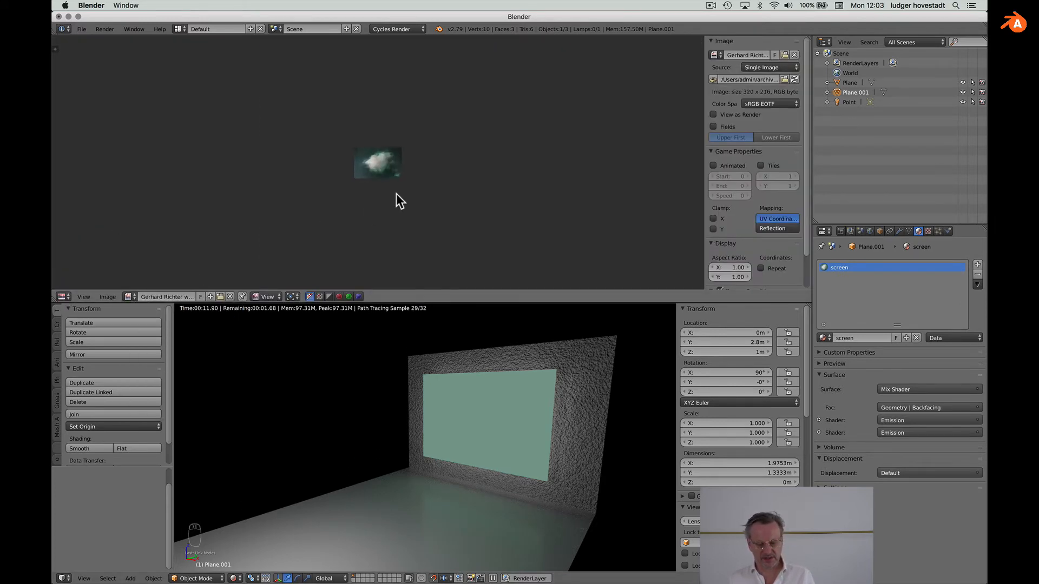
scroll(396, 194, "up", 1)
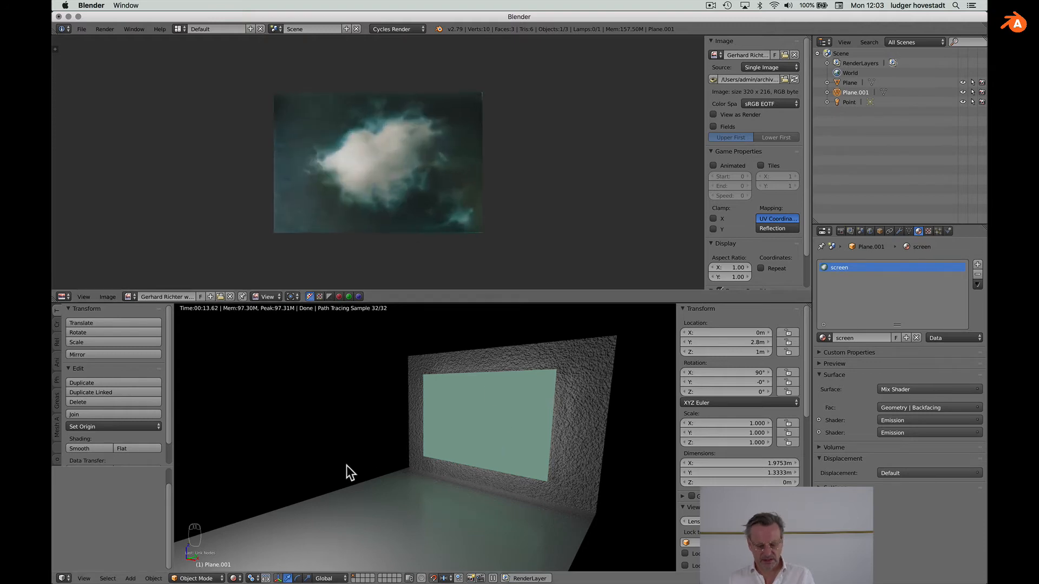
Enter Edit Mode on the screen plane, use Material viewport shading and unwrap its face onto the cloud image
left_click(198, 578)
left_click(199, 555)
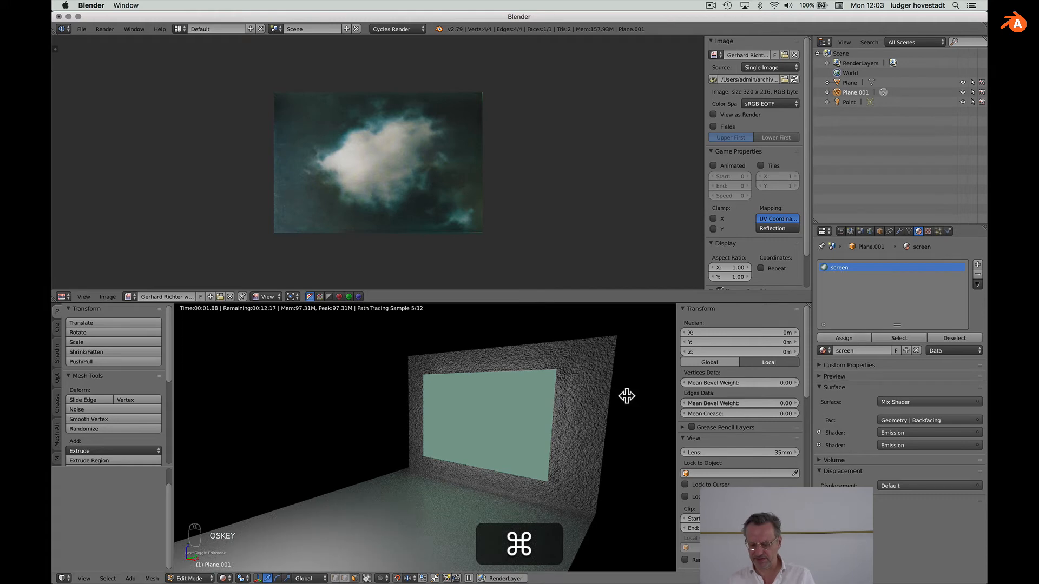
left_click(224, 578)
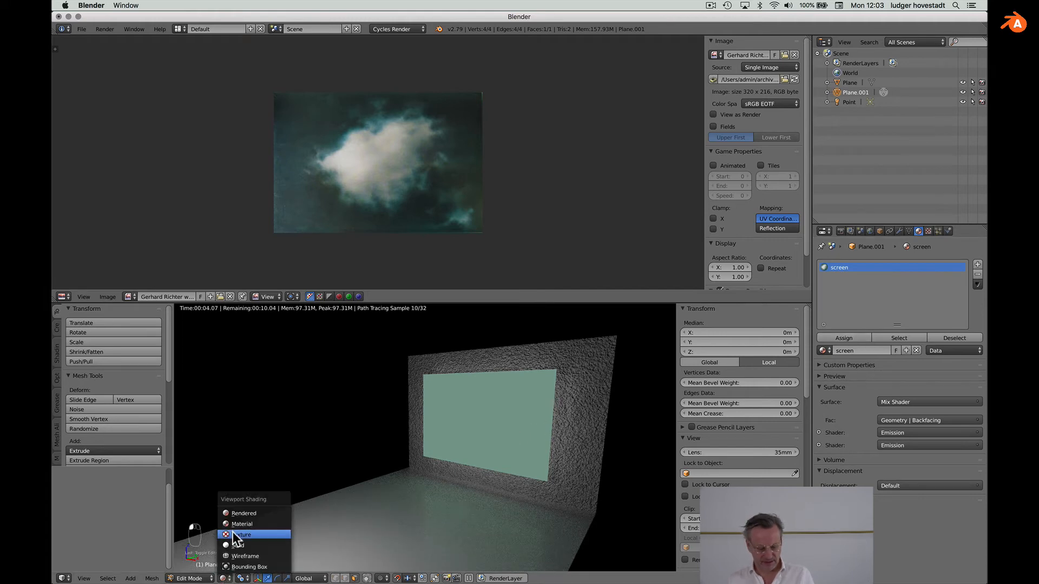
left_click(233, 523)
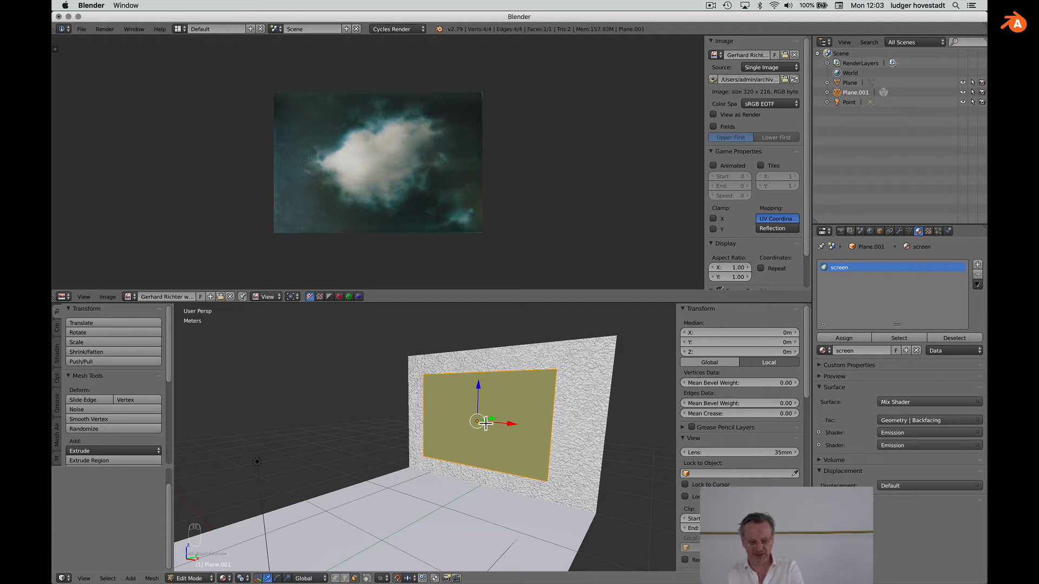
key("u")
key("Return")
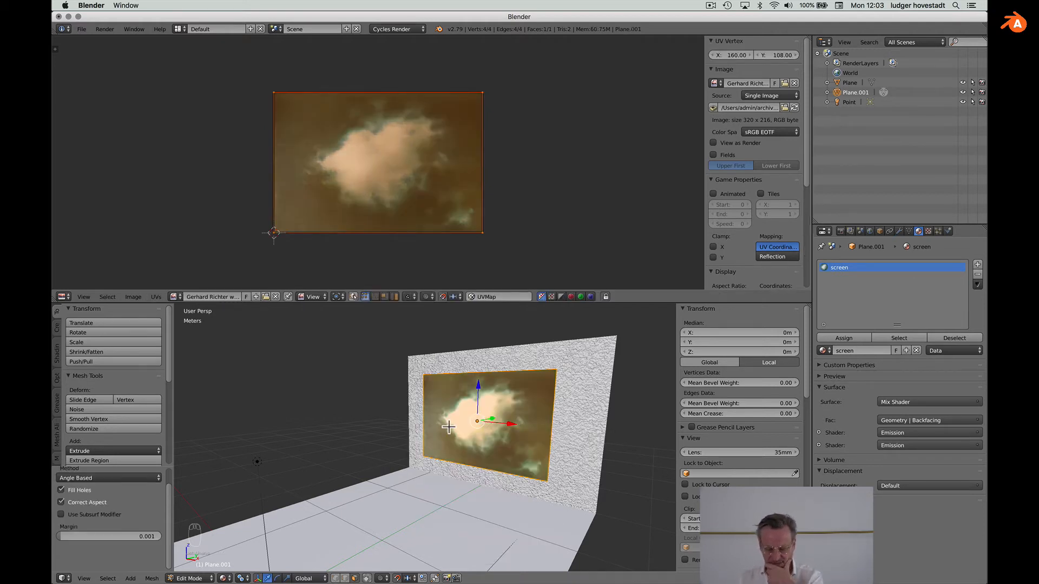
Return to Object Mode and switch the viewport to Rendered shading to check the cloud image on the screen
left_click(190, 579)
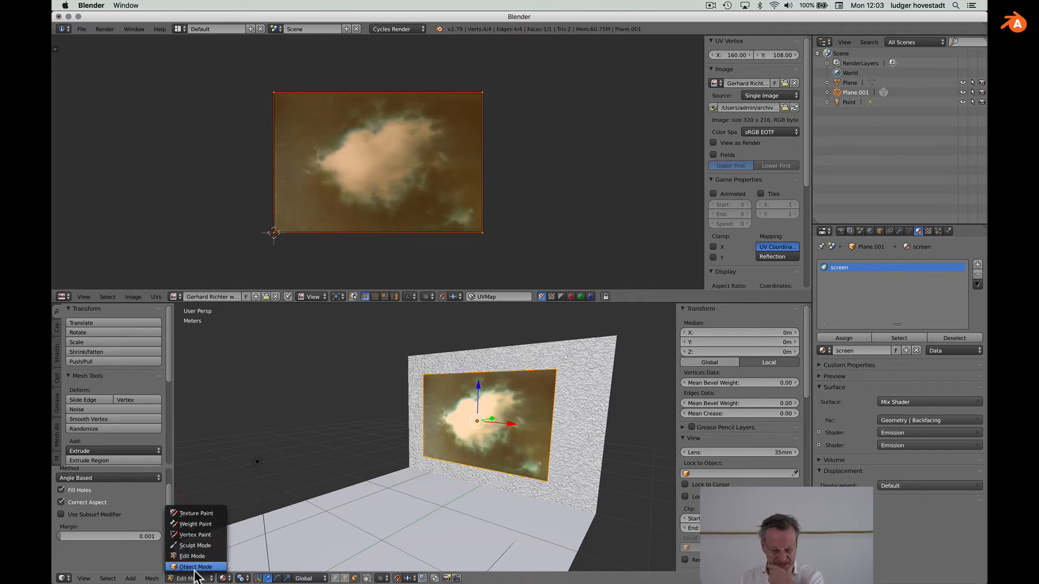
left_click(190, 563)
left_click(233, 578)
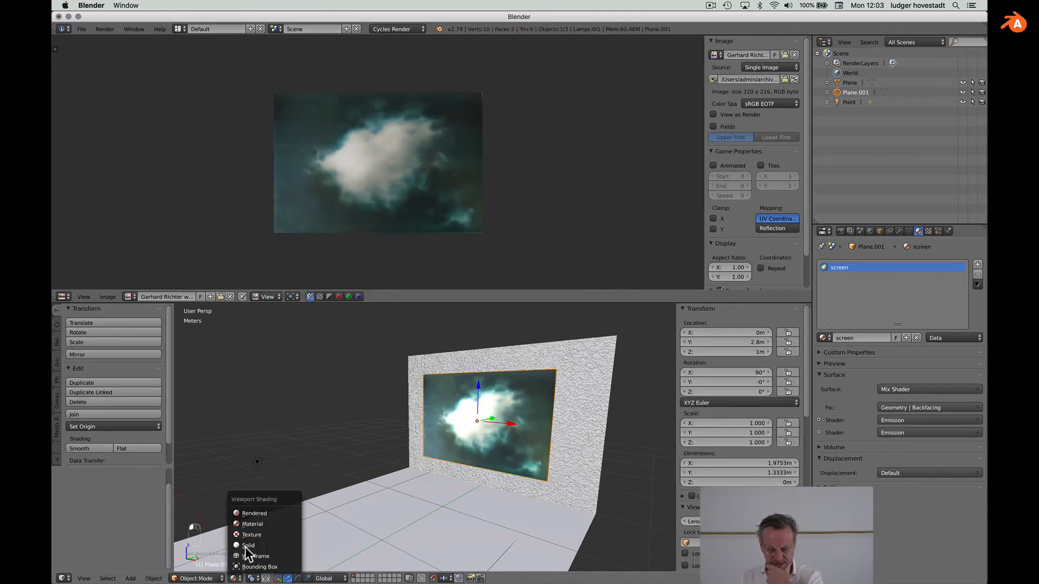
left_click(248, 514)
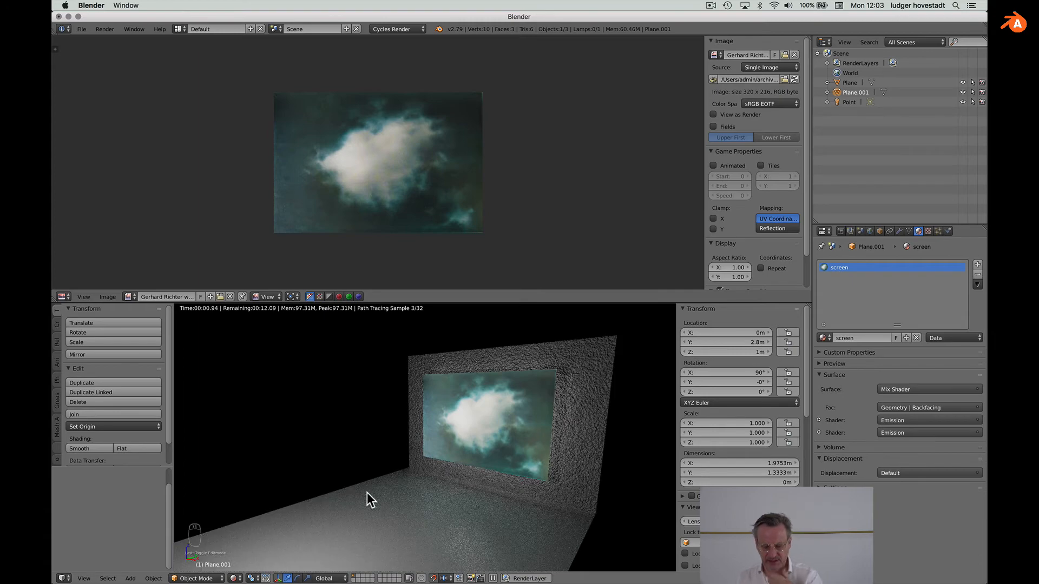
scroll(367, 492, "down", 4)
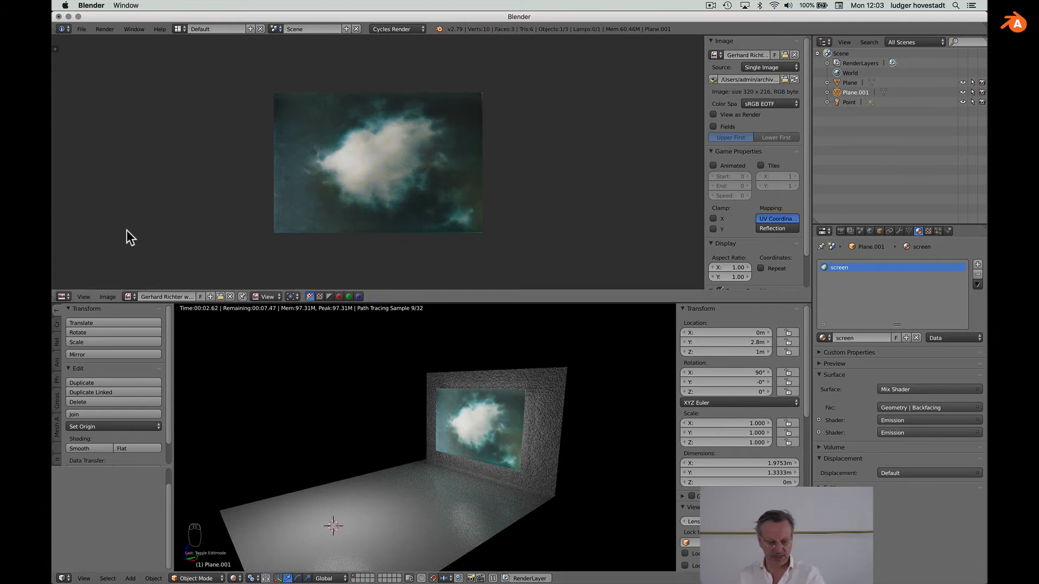
Bring back the Node Editor and raise the strength of the Emission node fed by the cloud image to 29.2
left_click(63, 296)
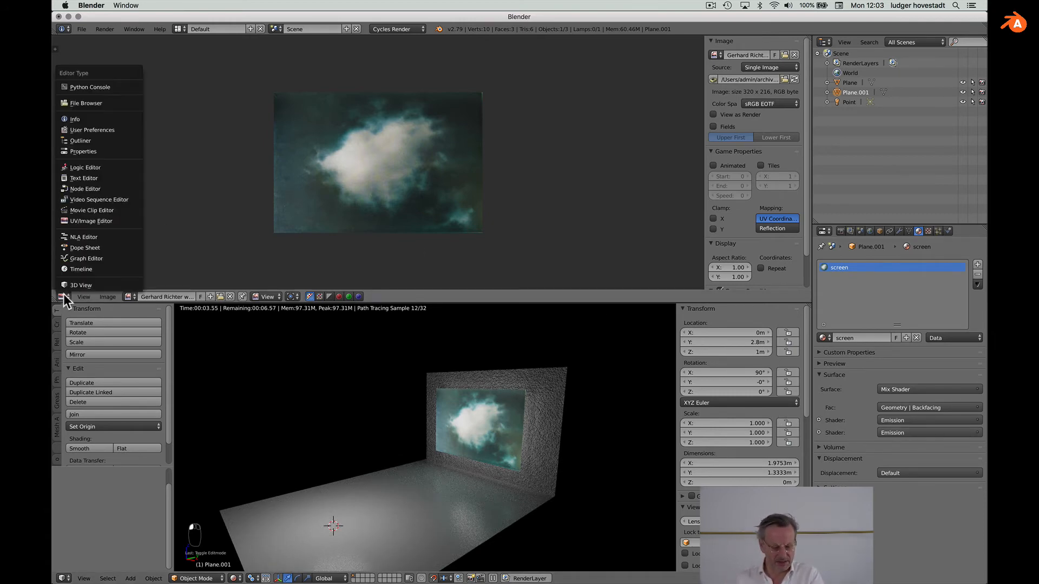
left_click(81, 188)
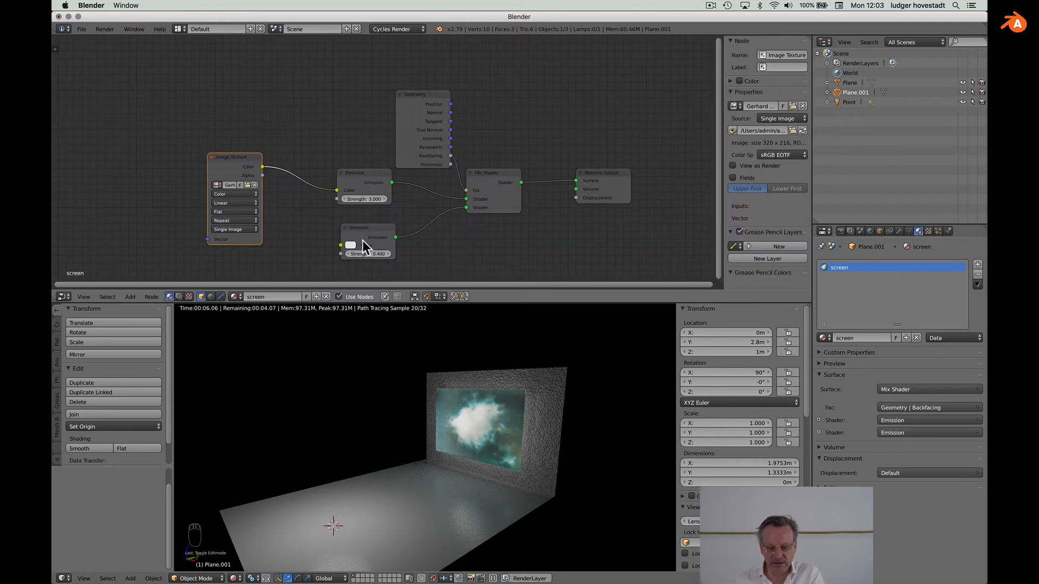
left_click(378, 200)
type("13.4")
key("Return")
left_click_drag(379, 199, 464, 200)
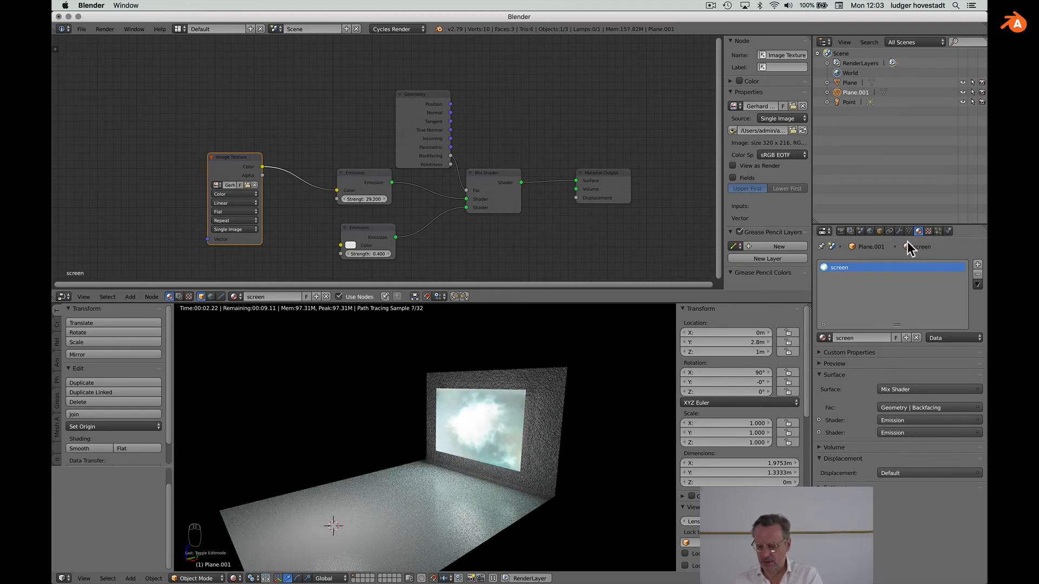
Select the point lamp, raise its emission strength to 74.6 and check the lighting on the wall up close
left_click(848, 103)
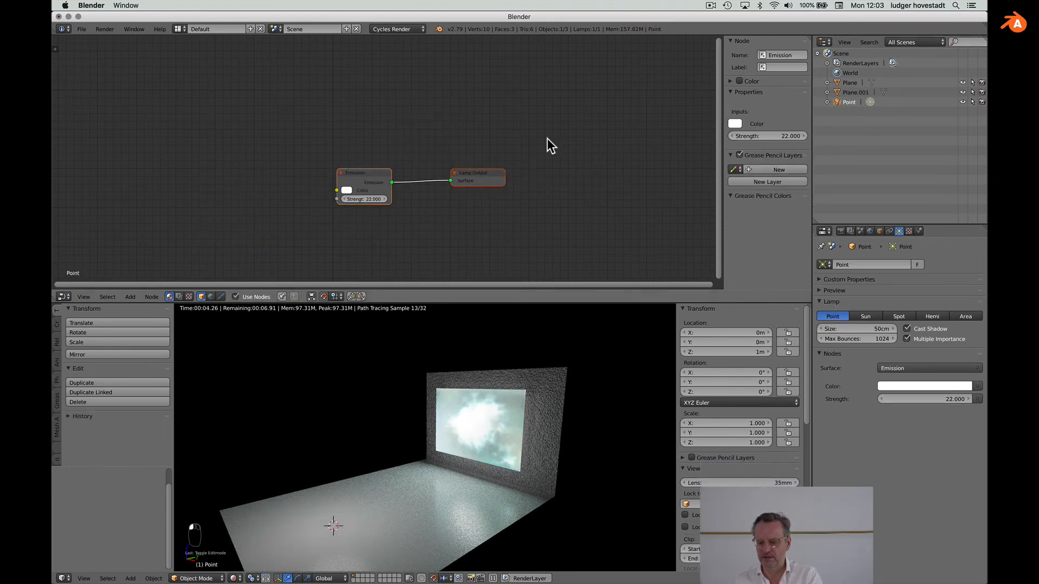
left_click_drag(382, 199, 446, 199)
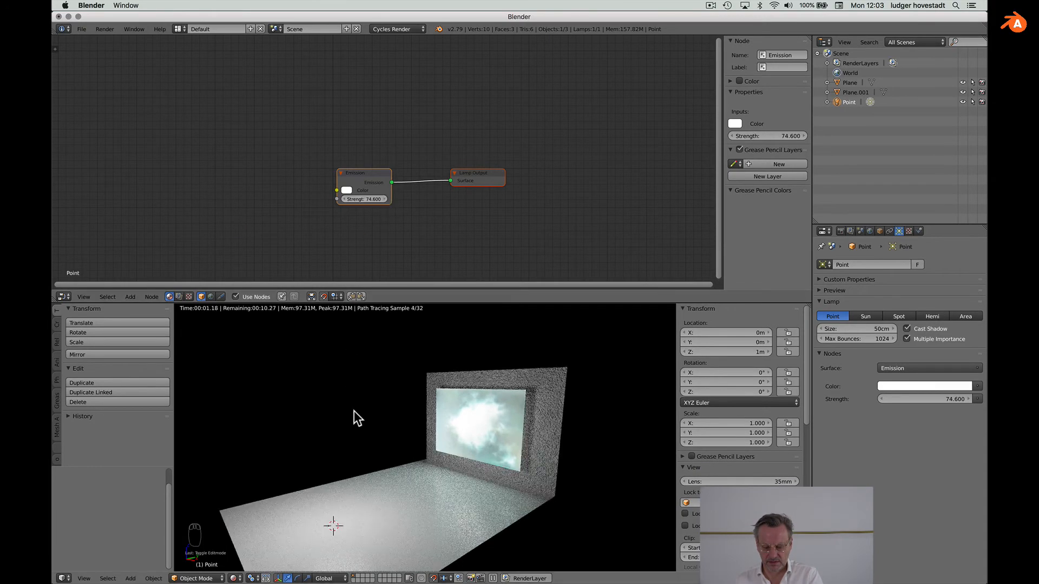
scroll(354, 411, "up", 1)
scroll(354, 411, "up", 2)
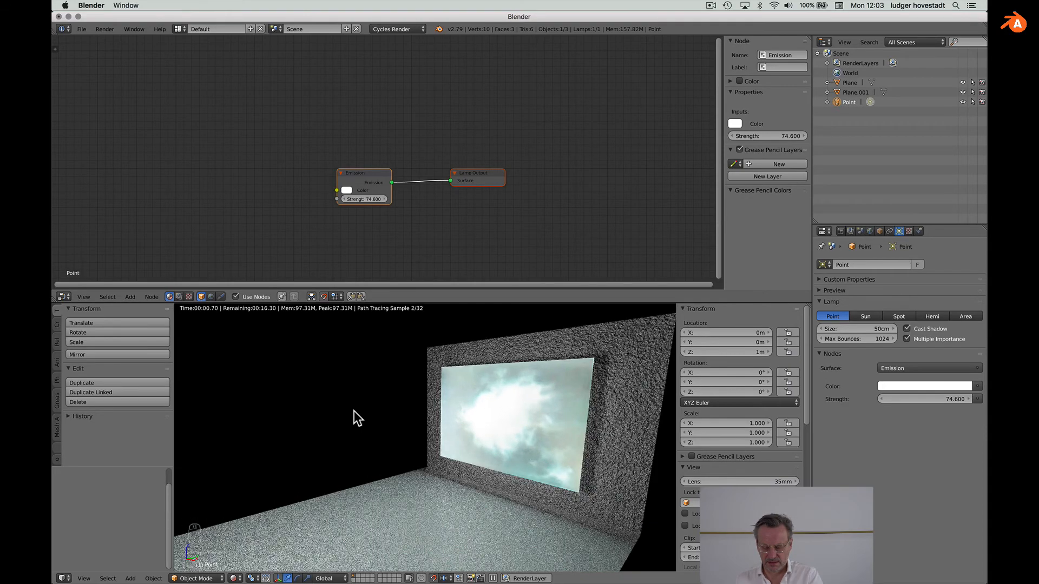
scroll(354, 410, "up", 2)
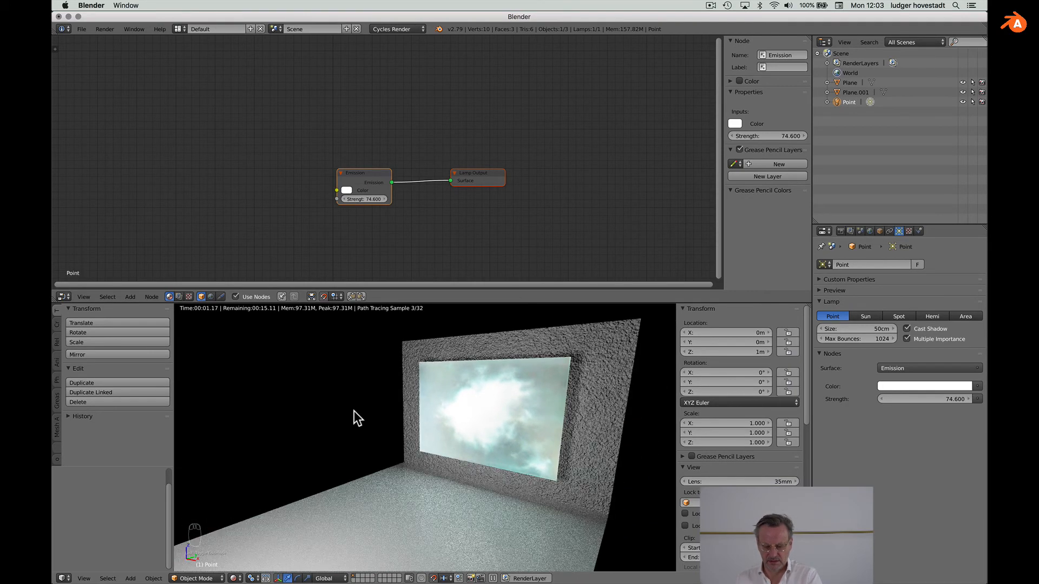
Frame the floor, wall and screen in the viewport, add a camera and align it to this view
scroll(354, 411, "down", 5)
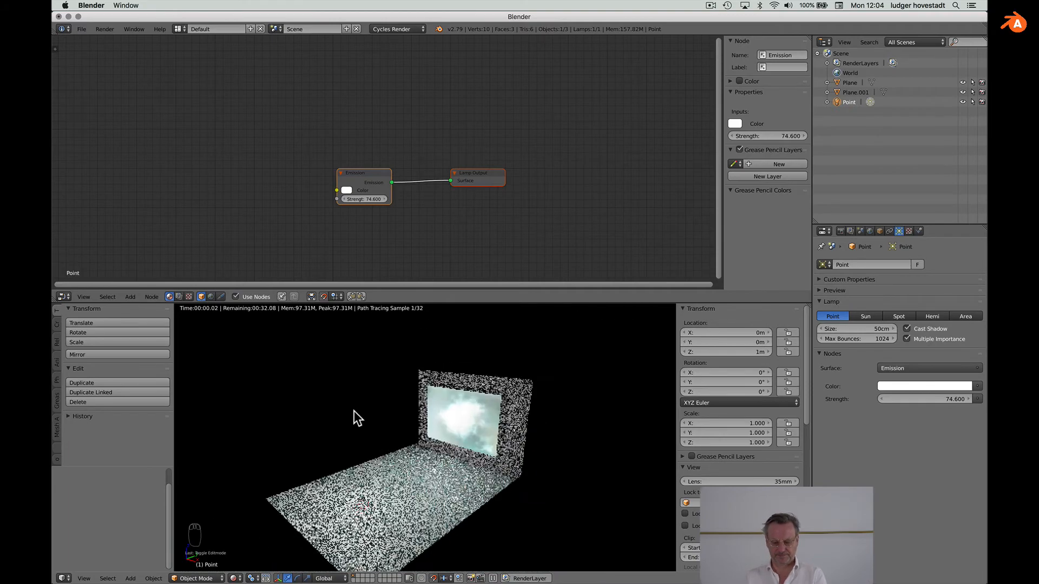
scroll(354, 411, "up", 3)
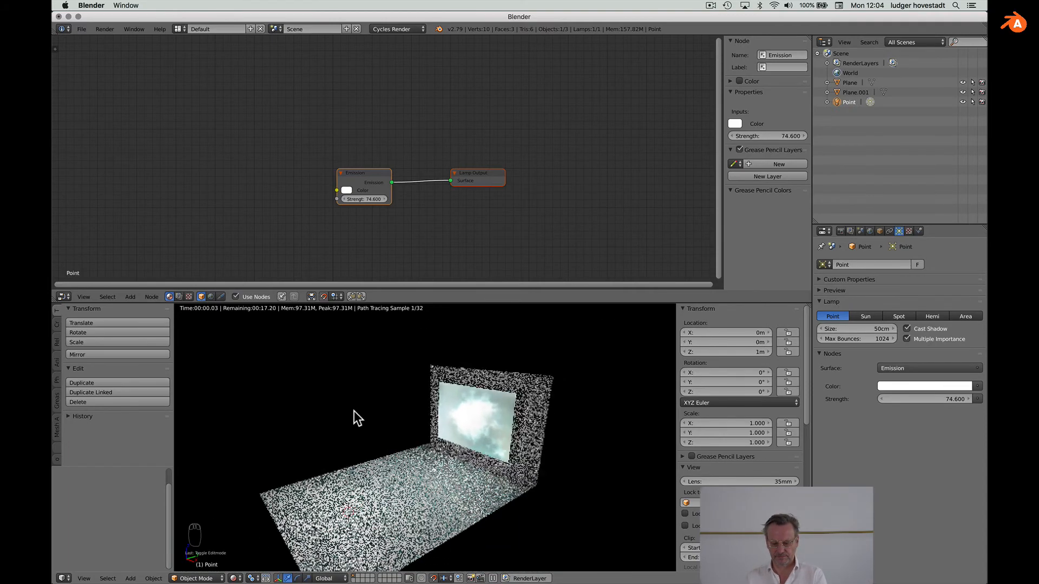
scroll(354, 411, "down", 2)
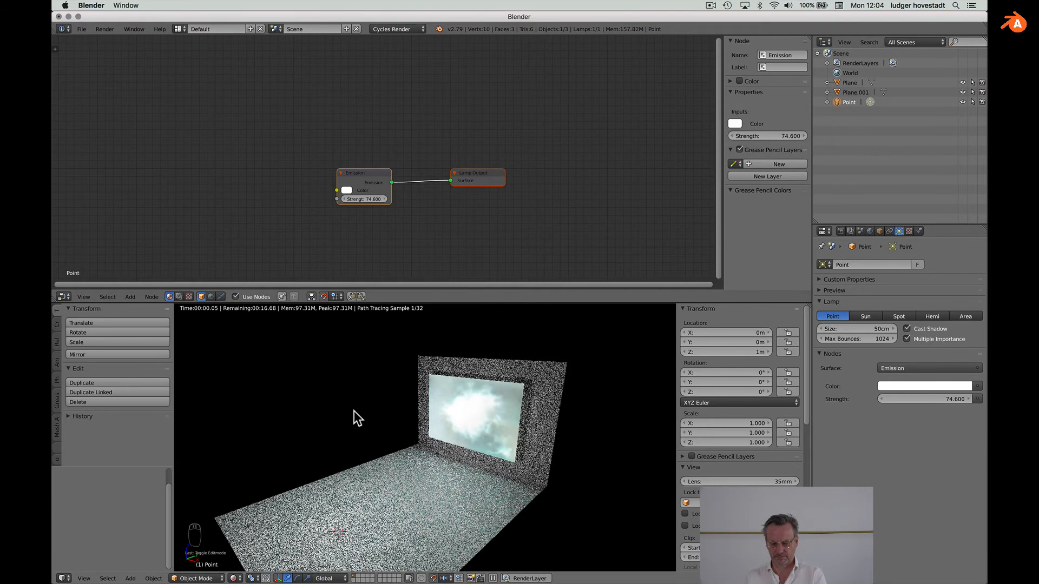
key("shift+a")
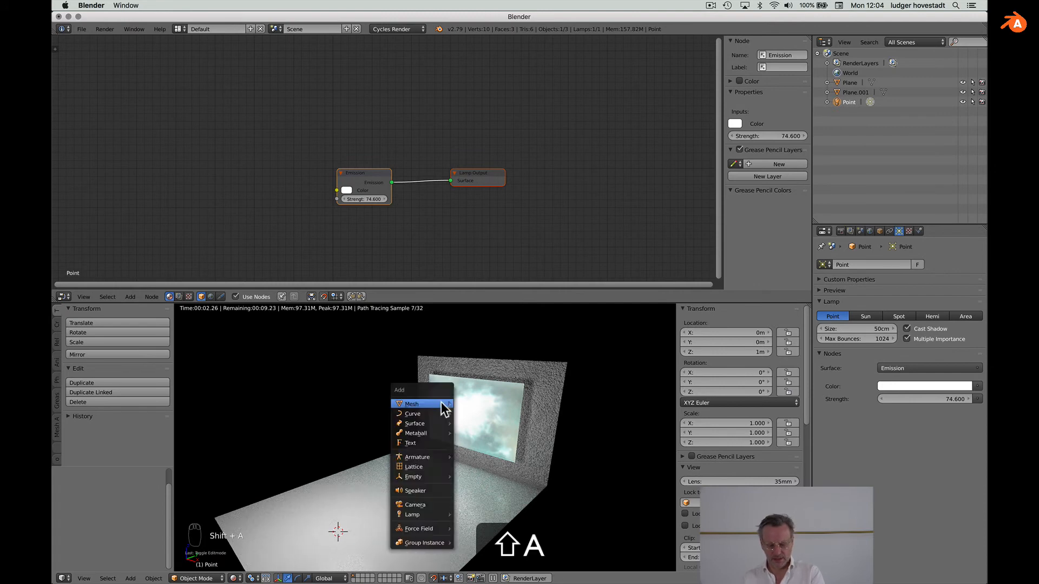
left_click(428, 505)
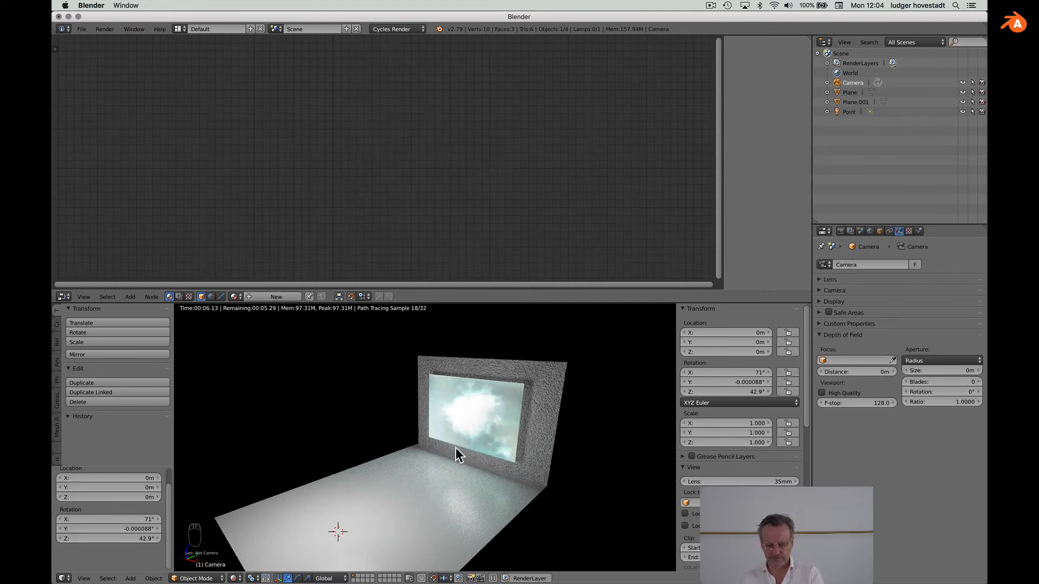
key("ctrl+alt+KP_0")
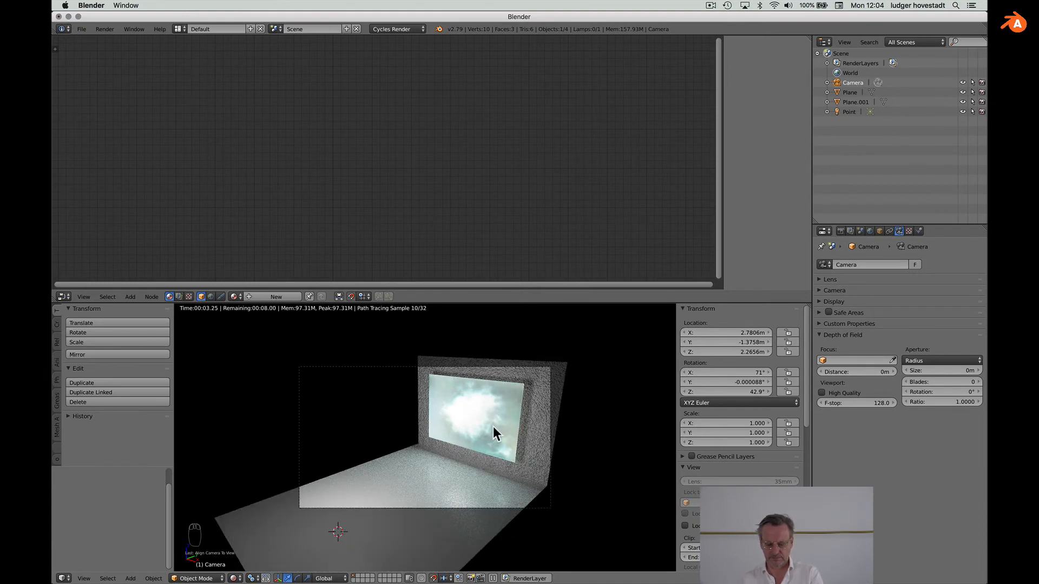
Leave the camera view and switch the viewport to Material shading to show the camera in the scene
key("KP_0")
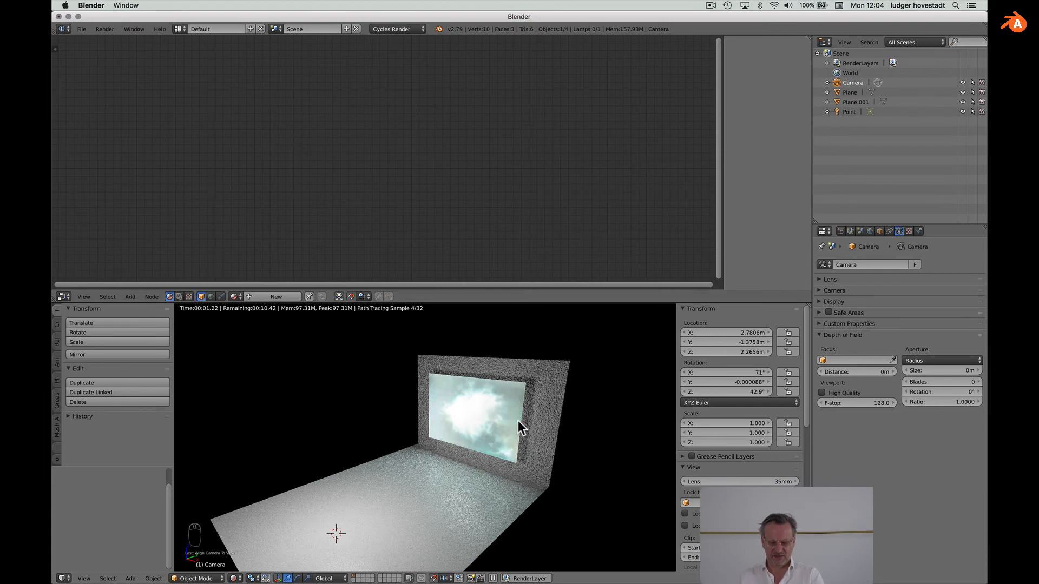
scroll(499, 407, "left", 2)
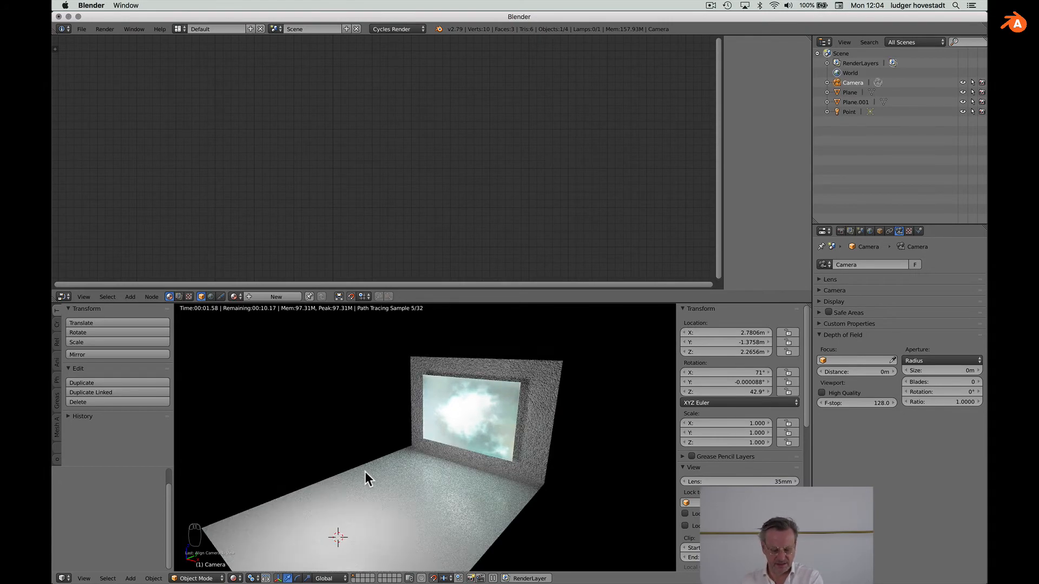
left_click(234, 578)
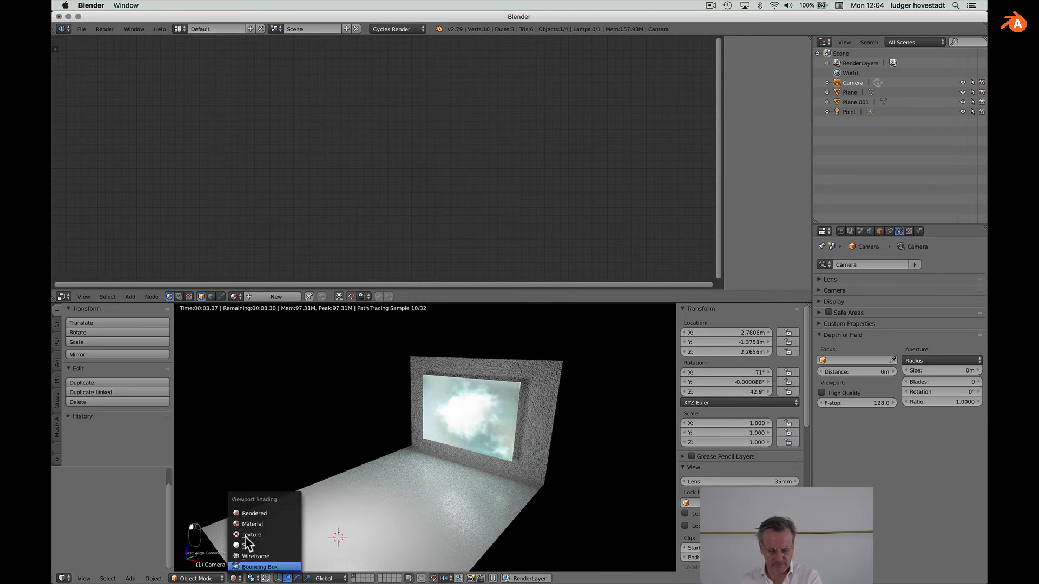
left_click(246, 526)
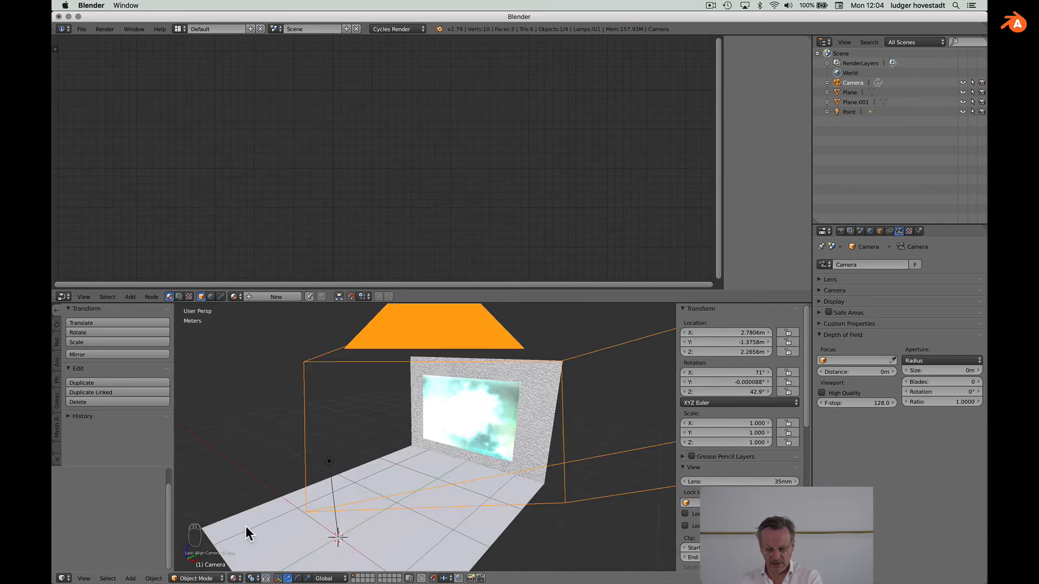
Turn the scene to a frontal view, select the screen plane on the wall and enter Edit Mode
scroll(423, 464, "down", 3)
scroll(423, 464, "left", 10)
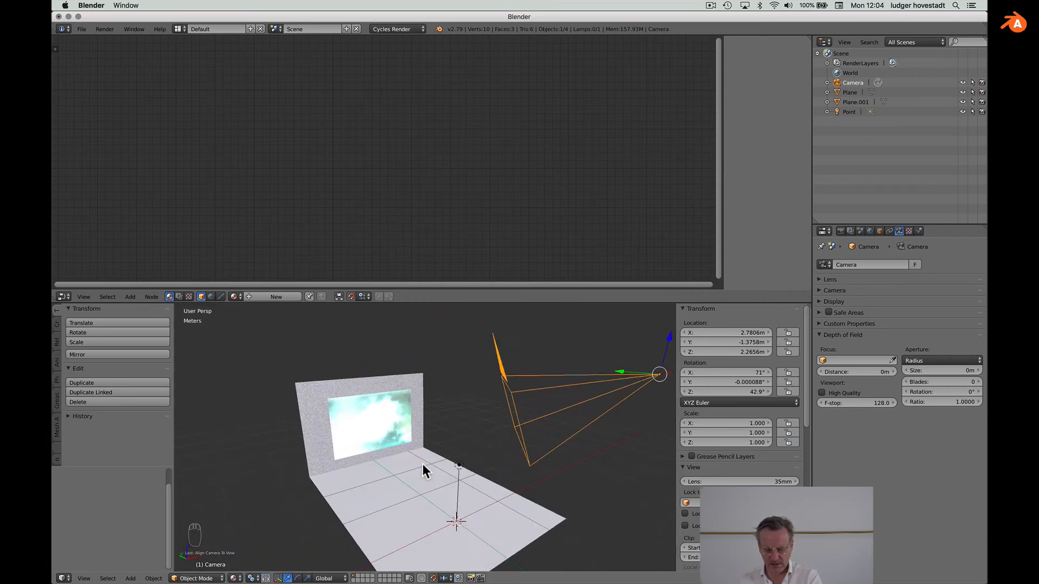
scroll(423, 464, "right", 4)
scroll(423, 464, "up", 5)
scroll(423, 464, "right", 5)
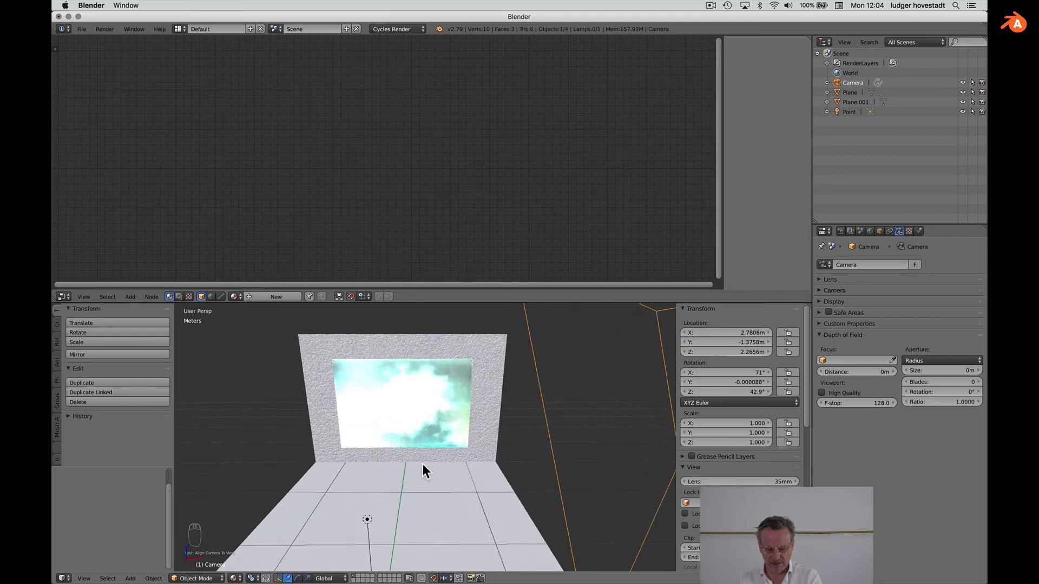
scroll(423, 465, "down", 3)
scroll(424, 464, "down", 4)
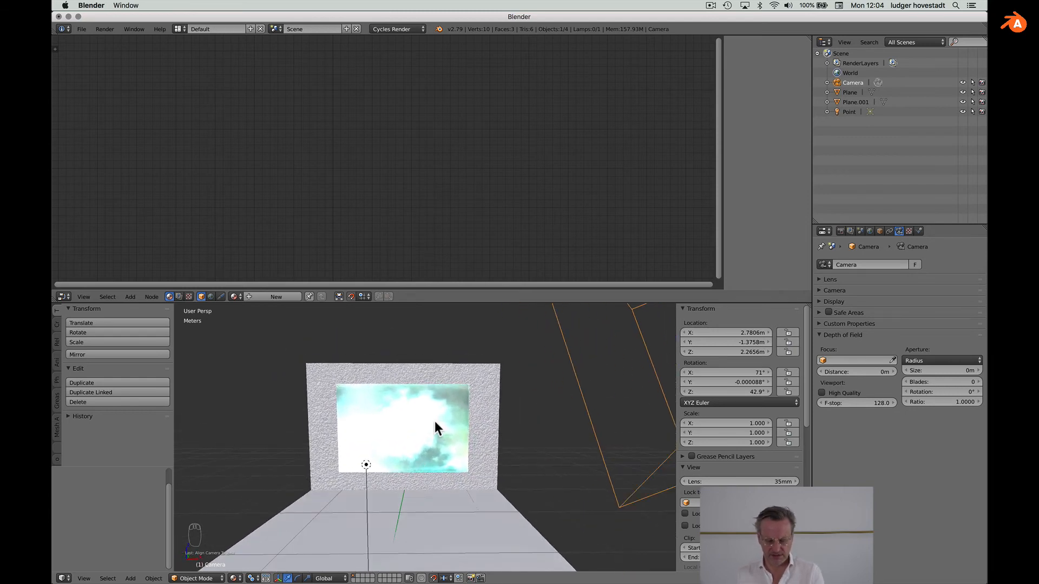
right_click(391, 457)
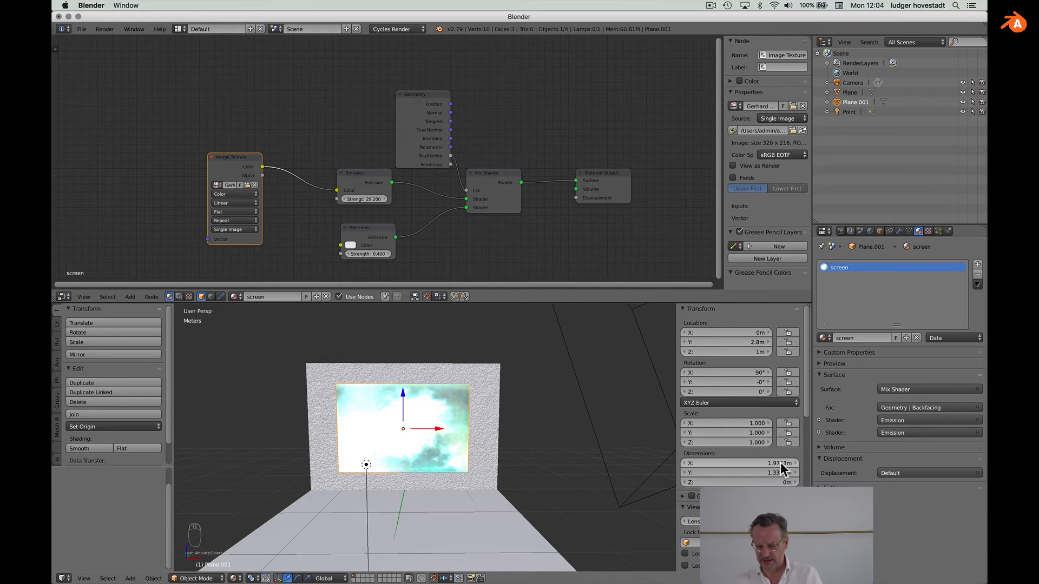
left_click(202, 578)
left_click(201, 559)
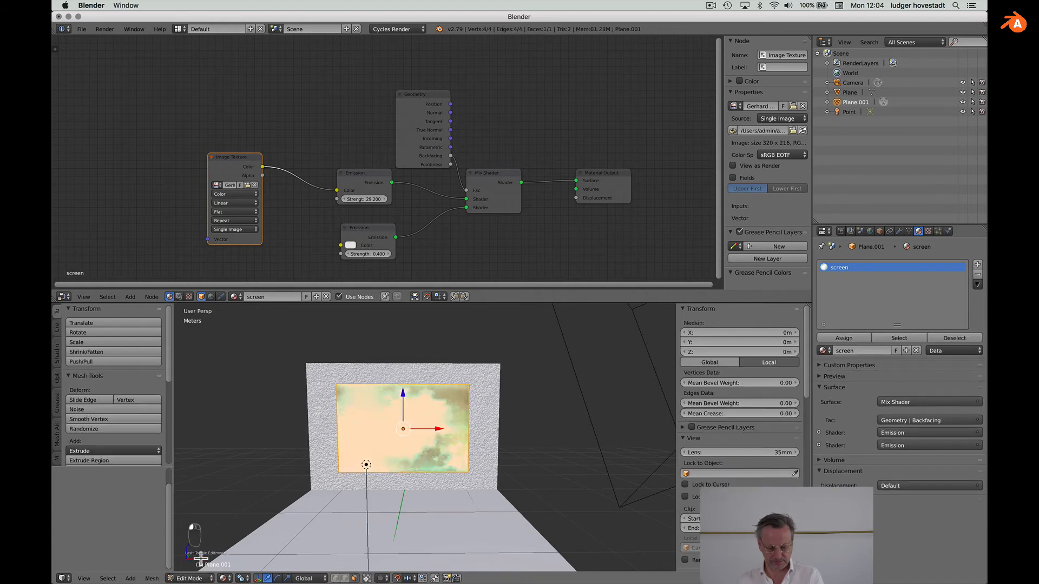
Scale the screen's mesh by 216/320 in X and return to Object Mode
key("s")
left_click(406, 443)
left_click(112, 479)
type("21")
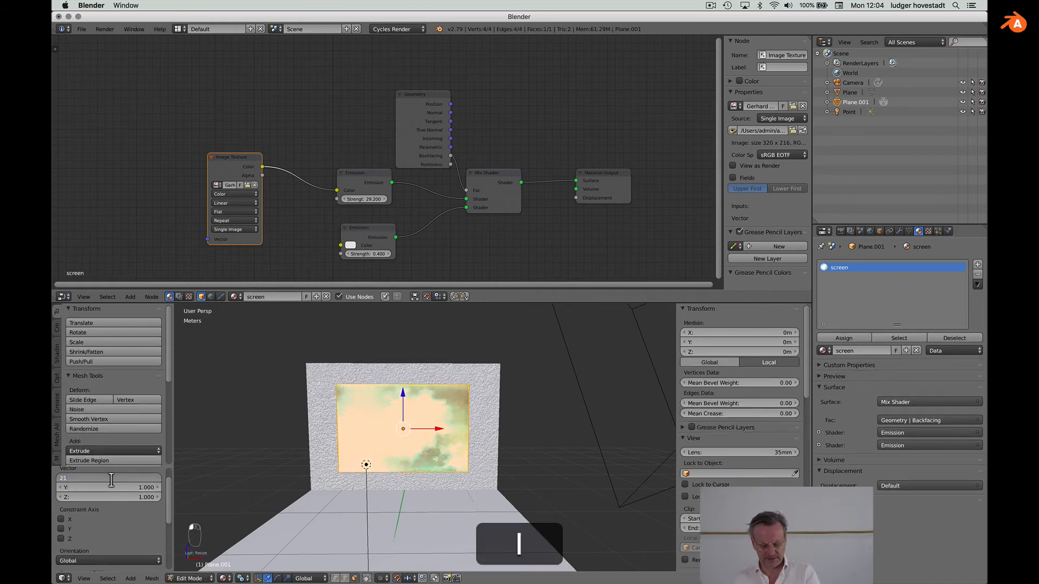
type("6")
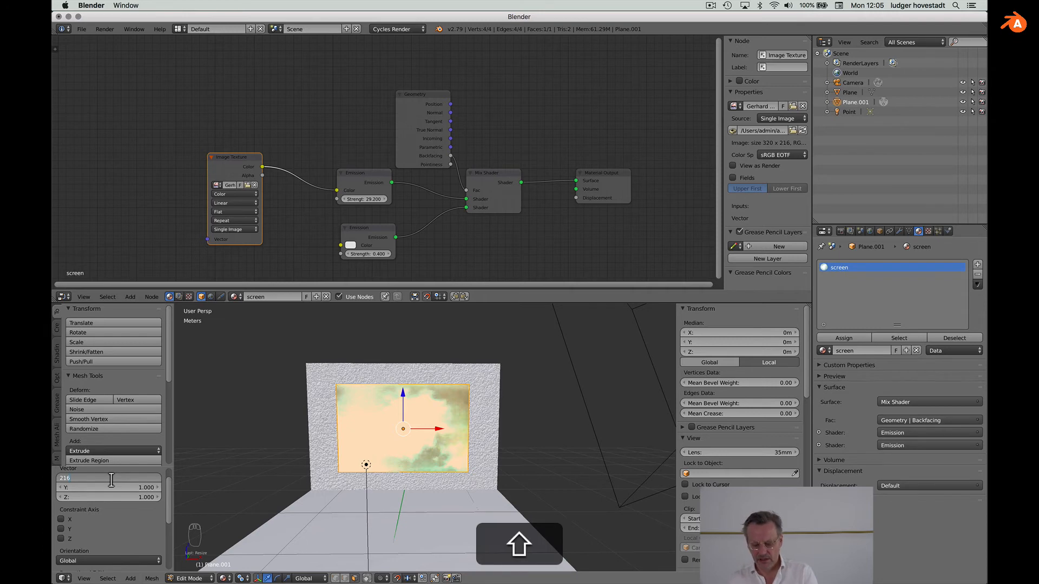
type("/320")
key("Return")
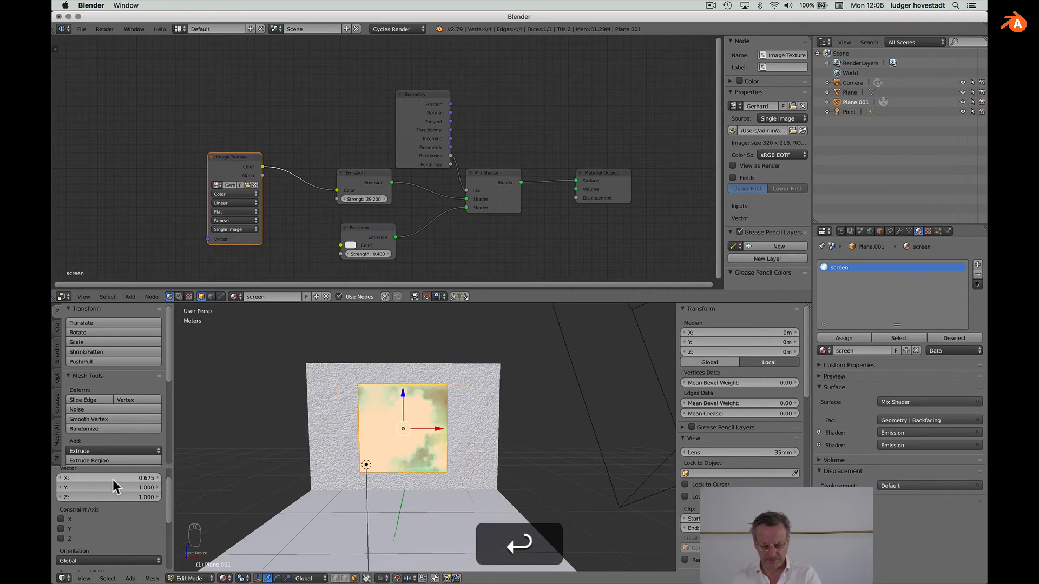
scroll(341, 484, "right", 3)
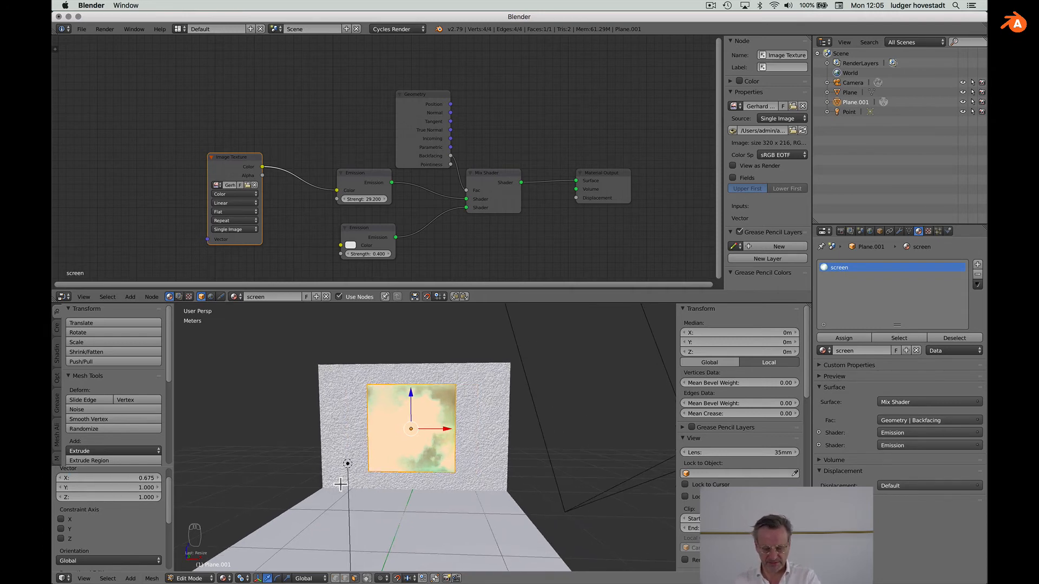
left_click(202, 578)
key("Tab")
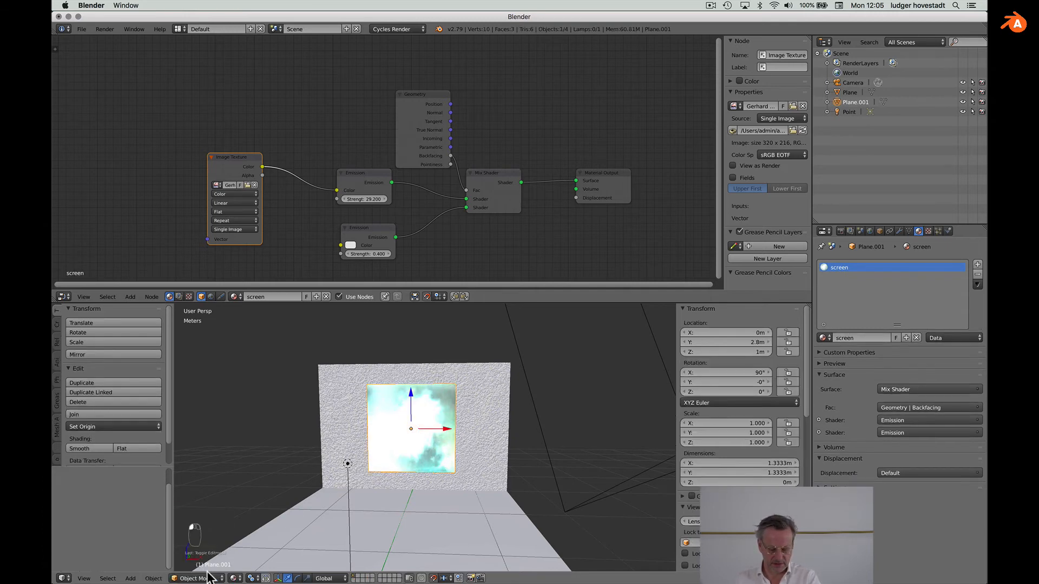
Switch the viewport to Rendered shading and lower the strength of the Emission node fed by the cloud image to 22
left_click(235, 578)
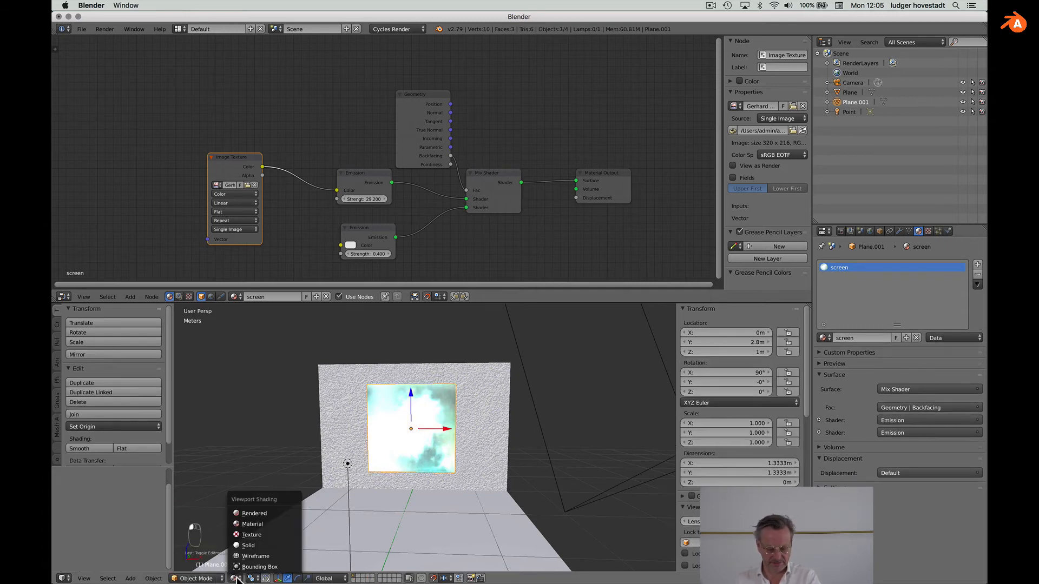
left_click(247, 514)
scroll(401, 488, "right", 10)
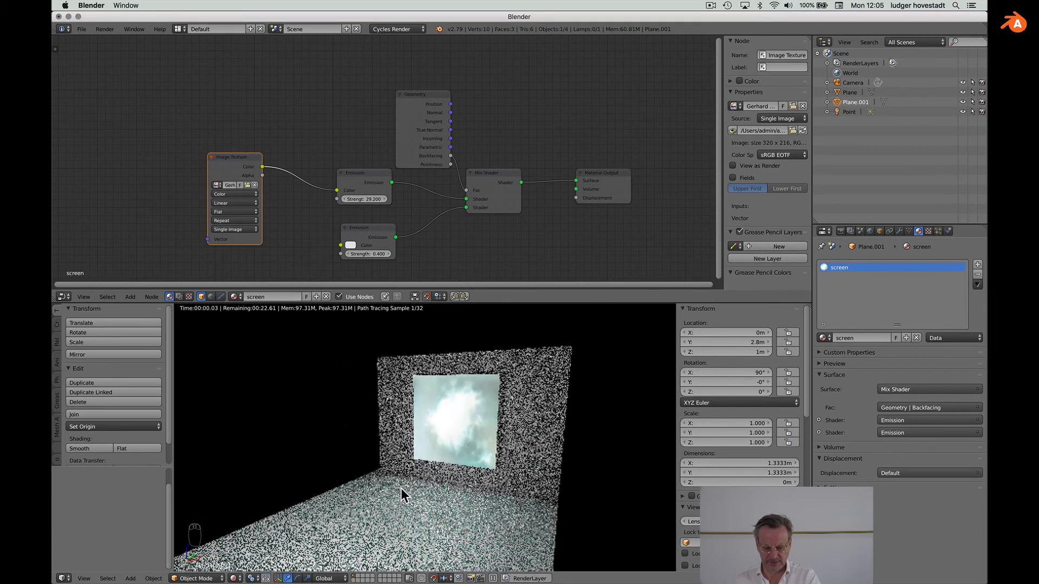
scroll(401, 488, "right", 5)
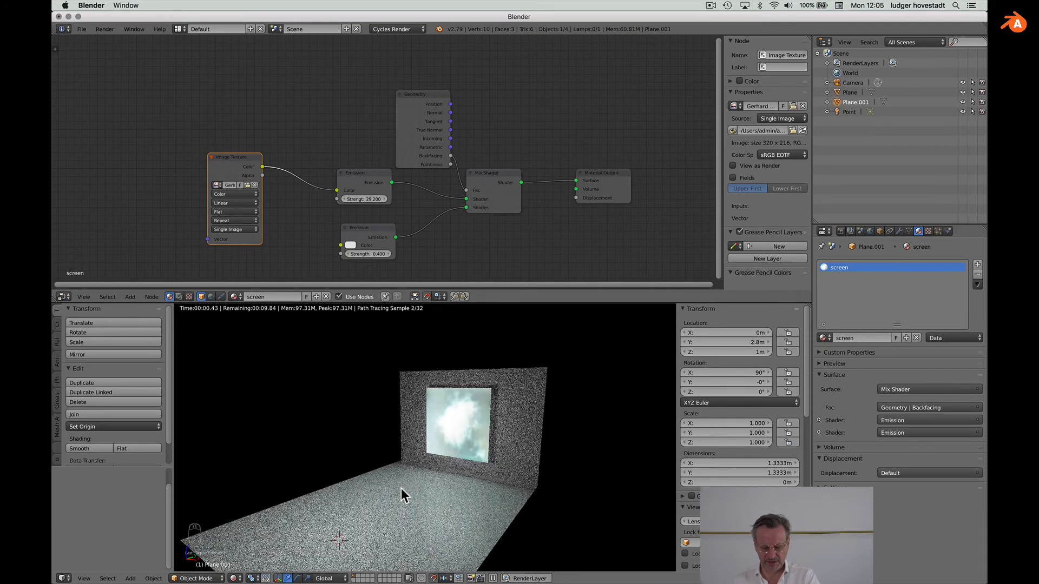
mouse_move(382, 199)
left_mouse_down()
mouse_move(348, 199)
mouse_move(364, 199)
left_mouse_up()
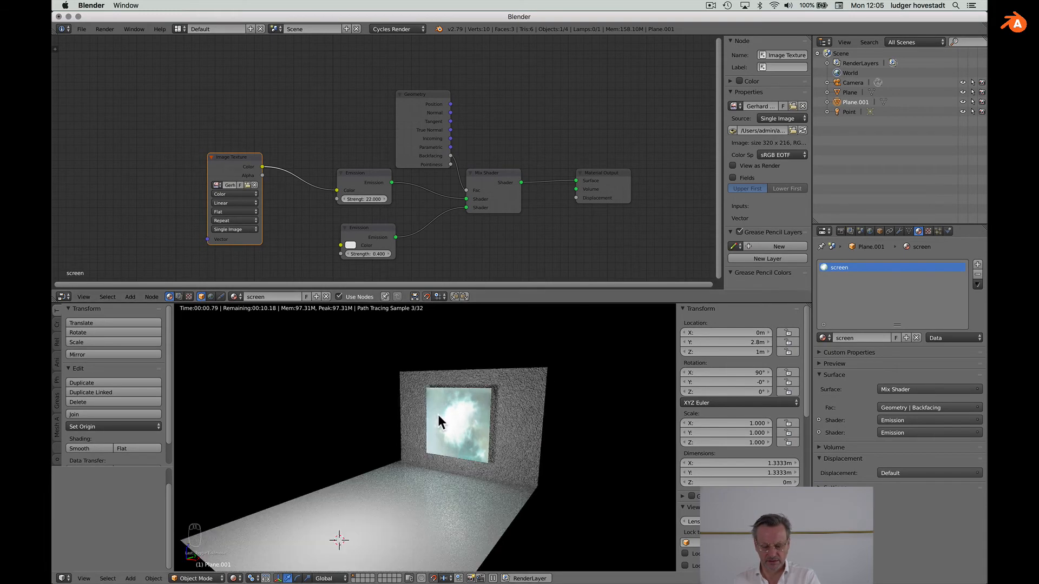
scroll(437, 414, "up", 3)
scroll(437, 414, "up", 4)
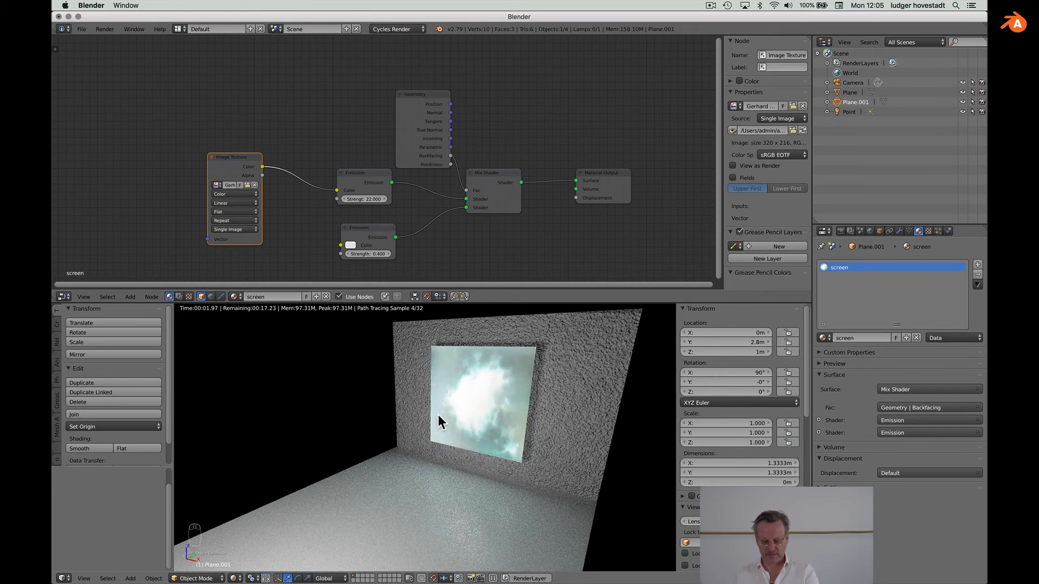
Look through the camera and set the scene's color management exposure to 1.158
key("KP_0")
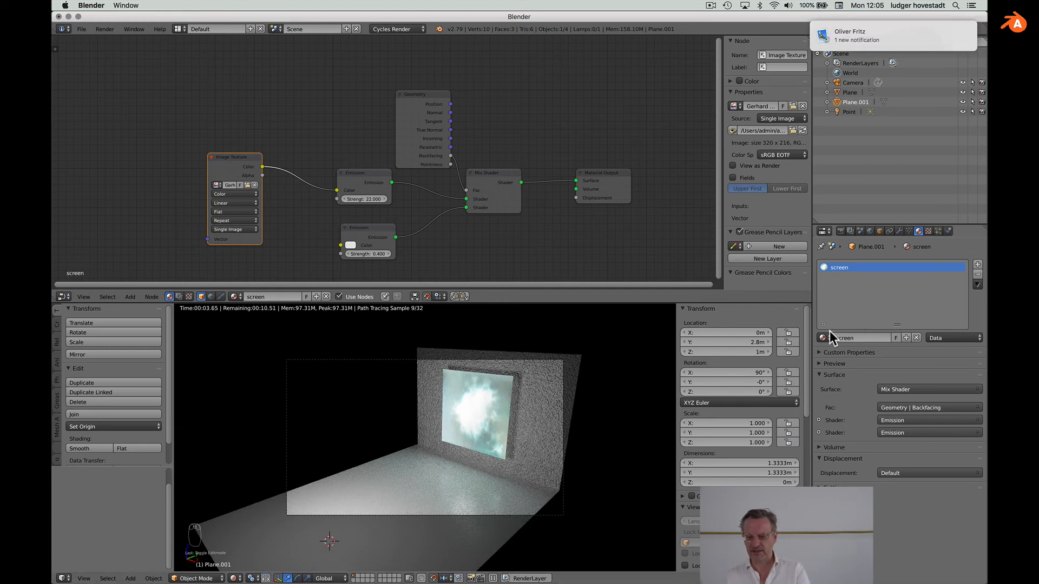
left_click(841, 232)
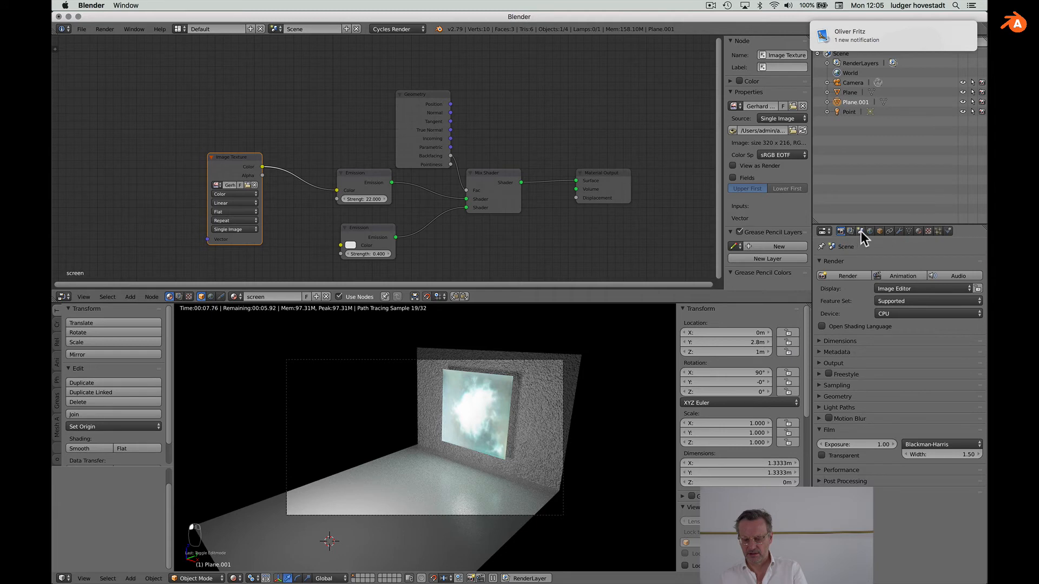
left_click(861, 232)
mouse_move(900, 359)
left_mouse_down()
mouse_move(915, 370)
mouse_move(874, 371)
mouse_move(911, 360)
left_mouse_up()
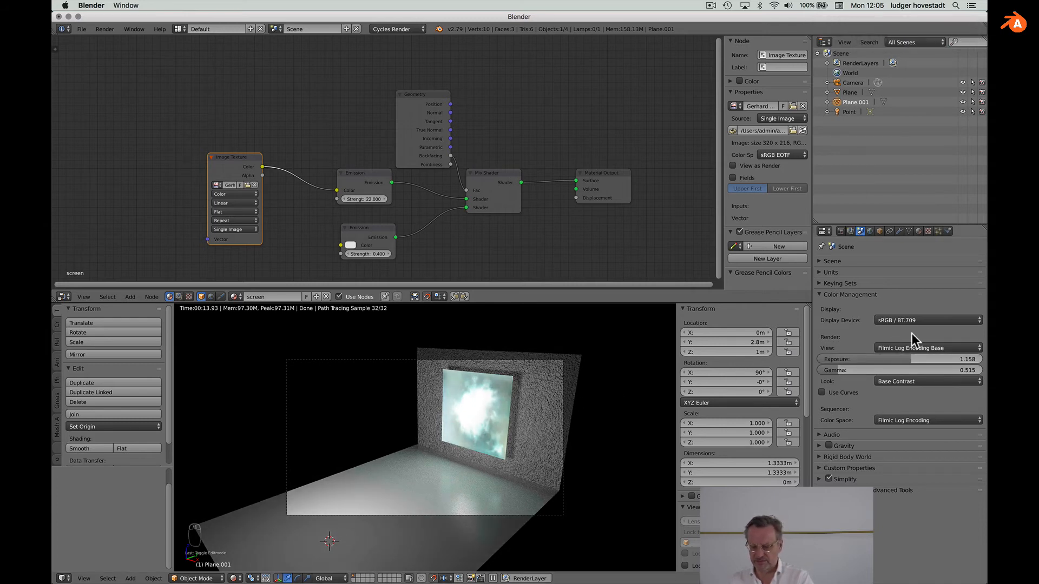
Select the point lamp and set its size to 1.5 m, trying 1 m first
left_click(847, 112)
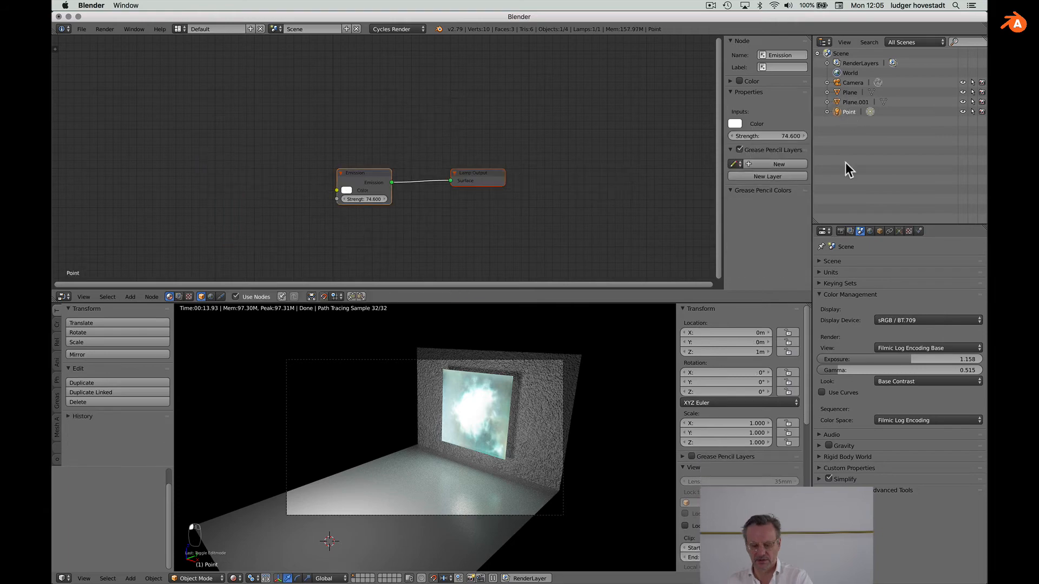
left_click(895, 230)
mouse_move(894, 328)
left_mouse_down()
mouse_move(931, 327)
mouse_move(894, 328)
left_mouse_up()
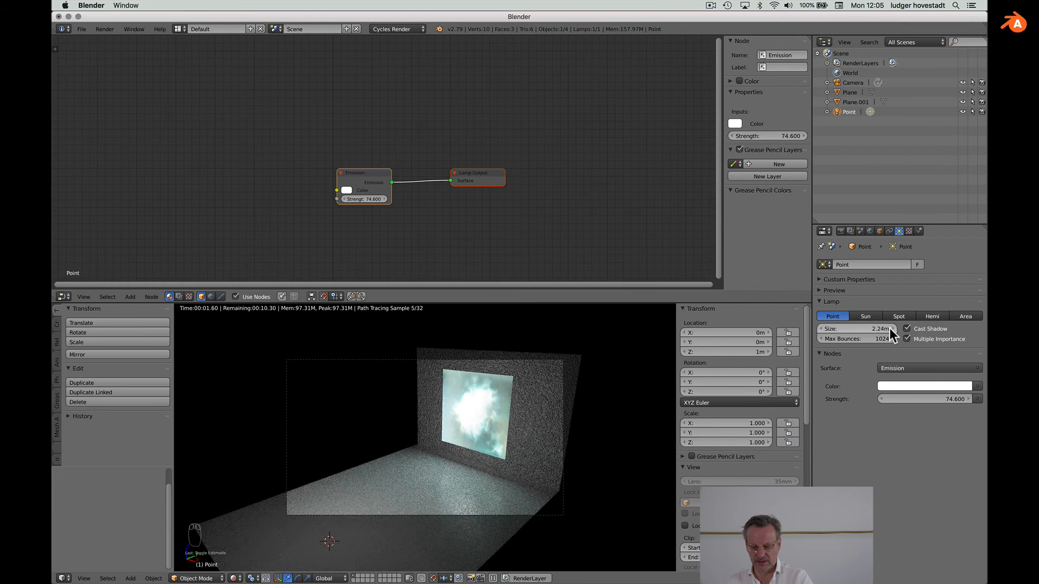
left_click(888, 329)
type("1")
key("Return")
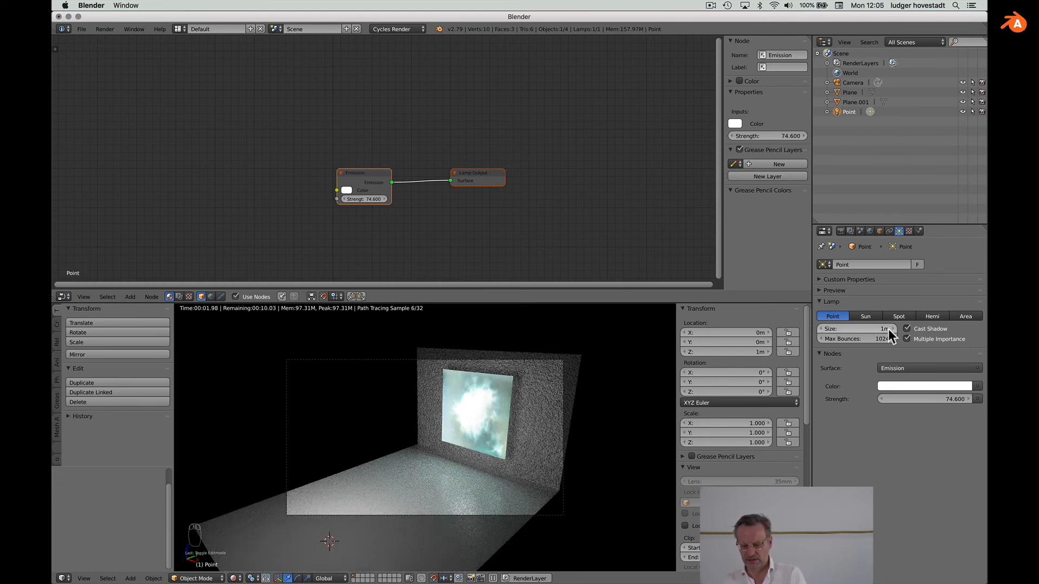
left_click(888, 329)
type("1.5")
key("Return")
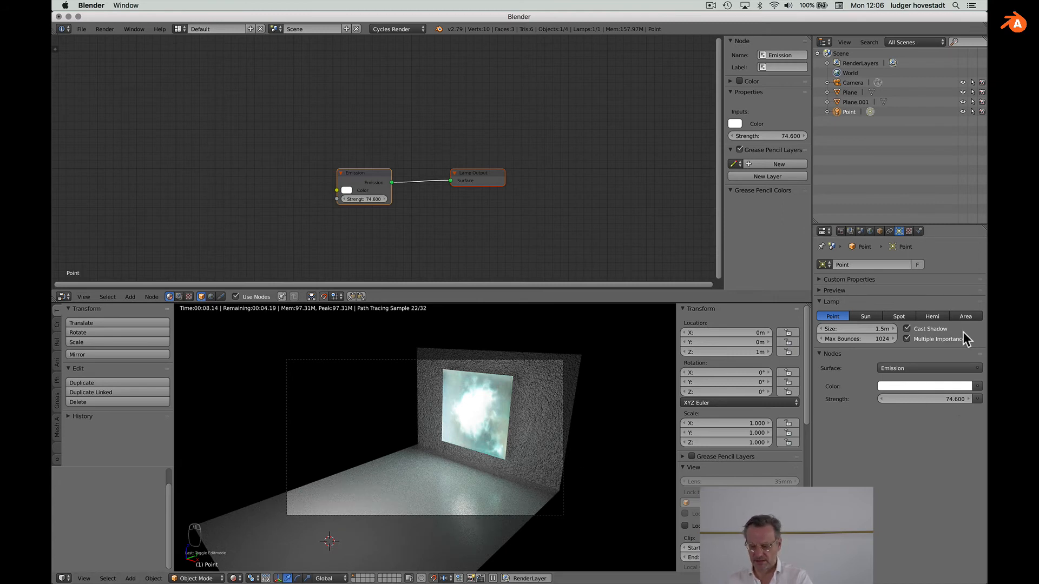
Set the scene's color management exposure to about 1.721 and gamma to 0.405, and render the image
left_click(860, 232)
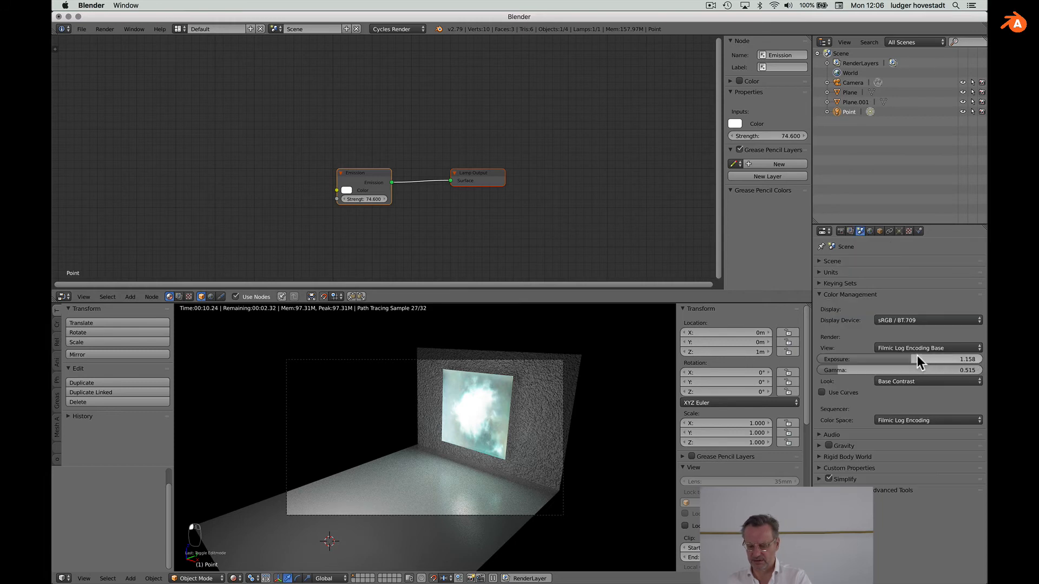
mouse_move(917, 359)
left_mouse_down()
mouse_move(929, 359)
mouse_move(913, 362)
left_mouse_up()
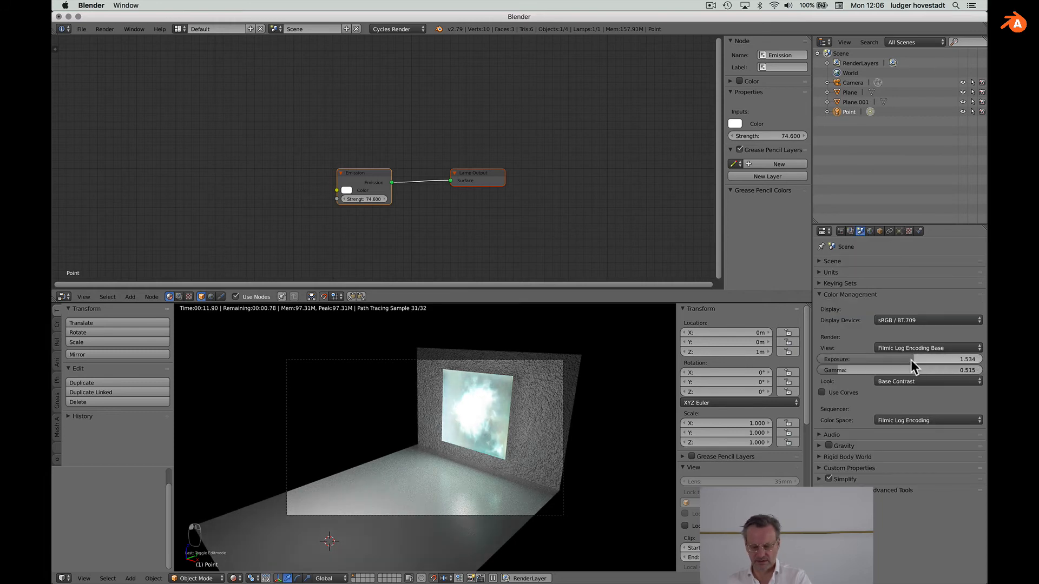
left_click_drag(846, 373, 888, 359)
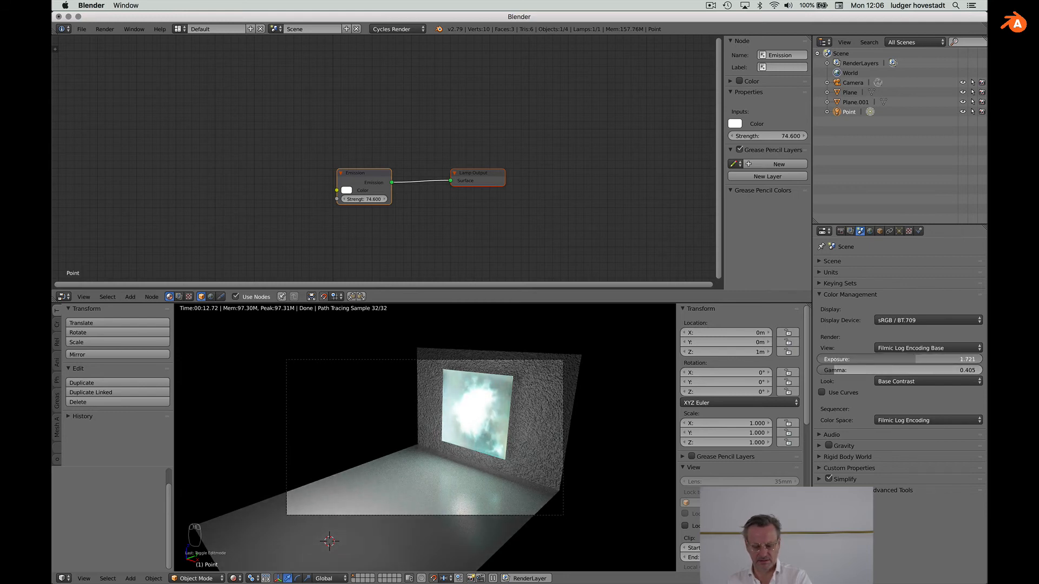
left_click(842, 233)
left_click(840, 275)
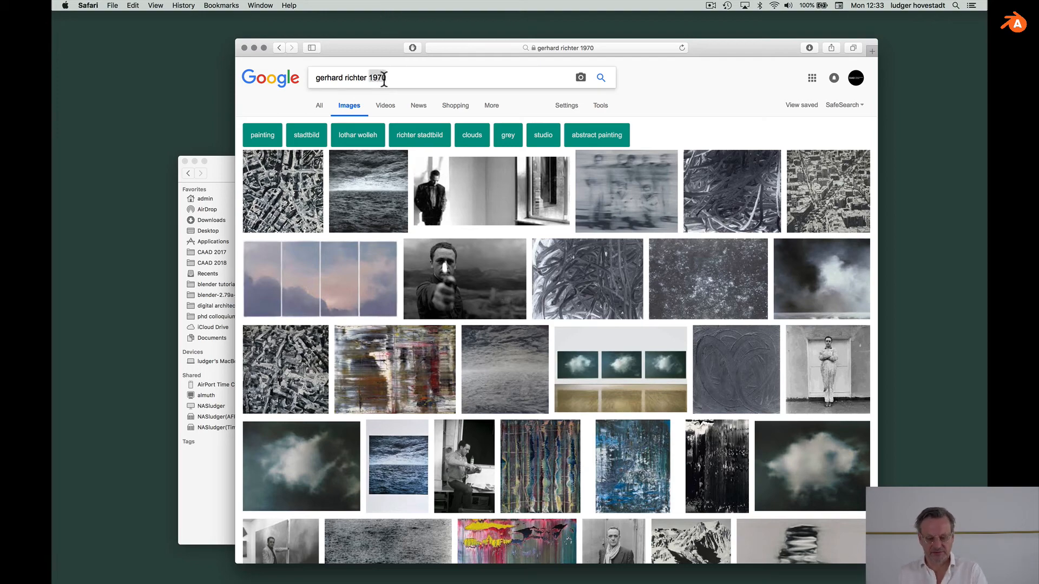
Search Google Images for "gerhard richter test pattern dom köln"
type("test pat")
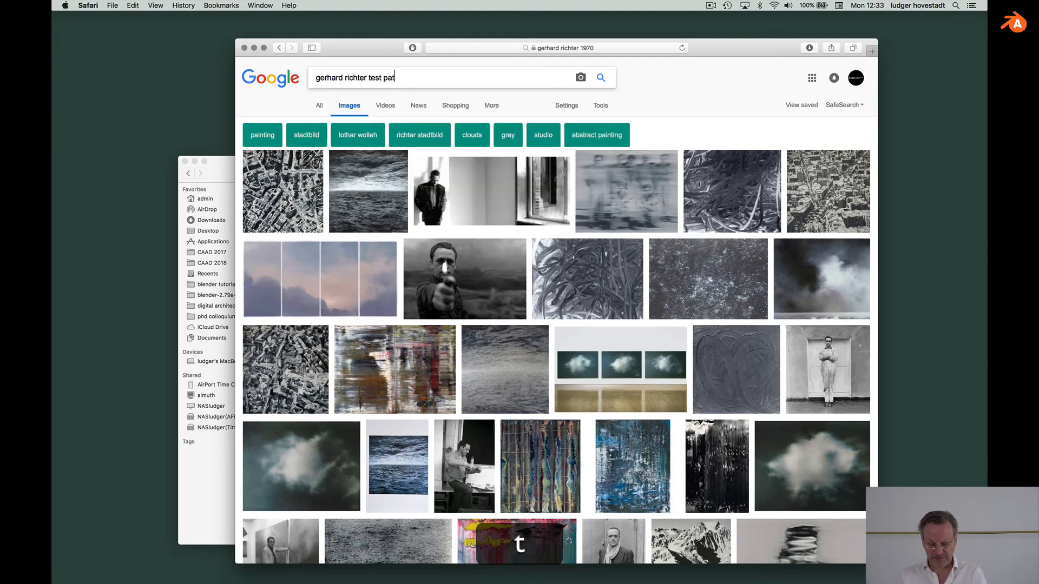
type("tern ")
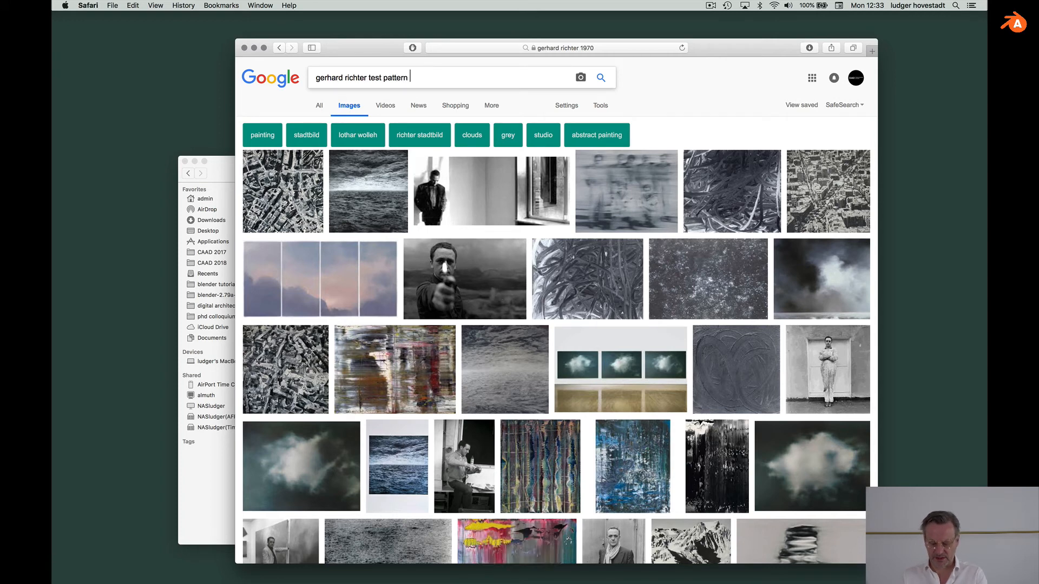
type("dom")
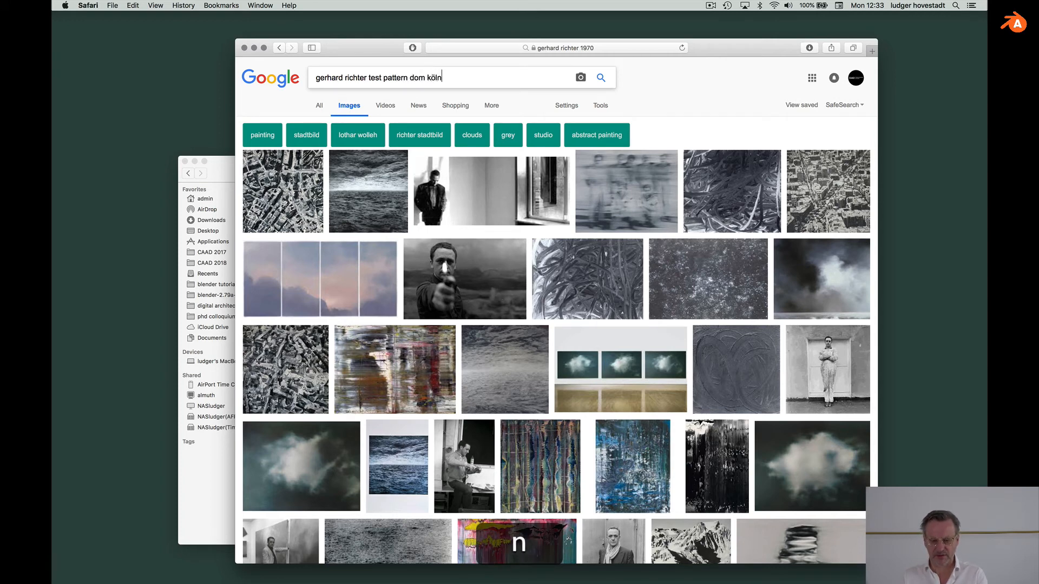
type(" köln")
key("Return")
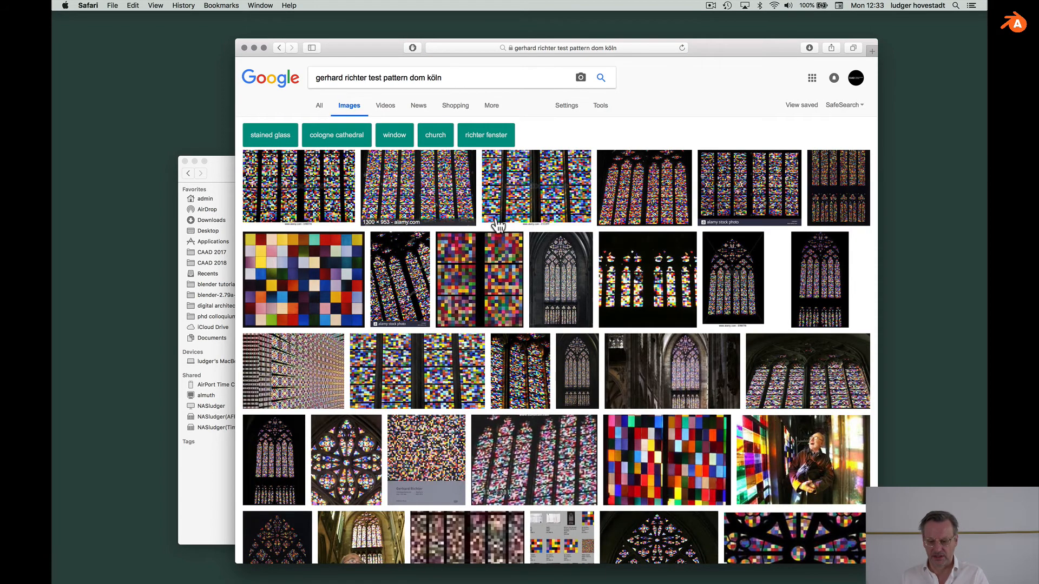
Browse the image results and open the preview of the 736 × 581 Pinterest image with the grid of colored squares
scroll(648, 319, "down", 5)
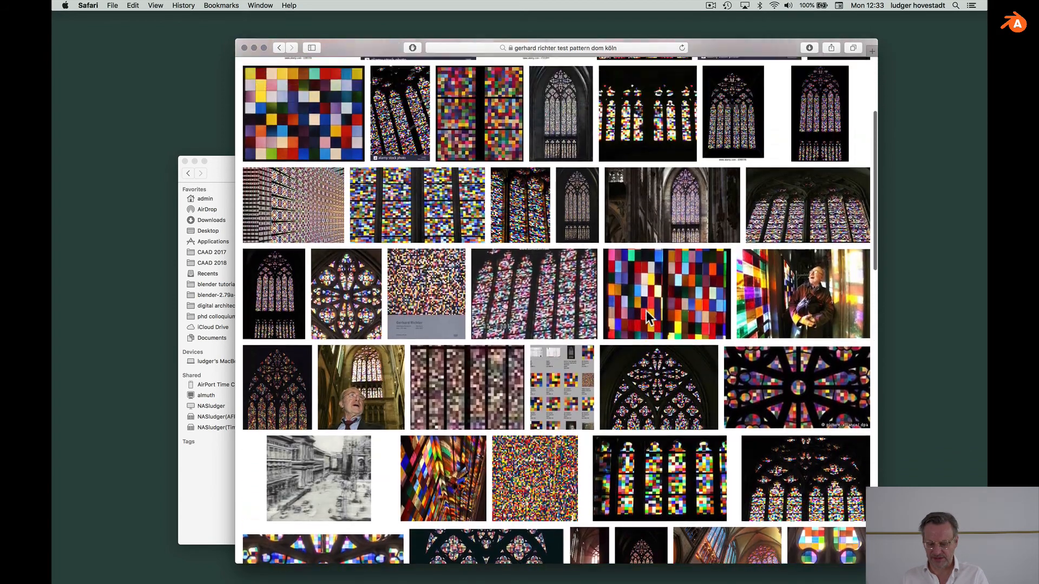
scroll(665, 462, "down", 4)
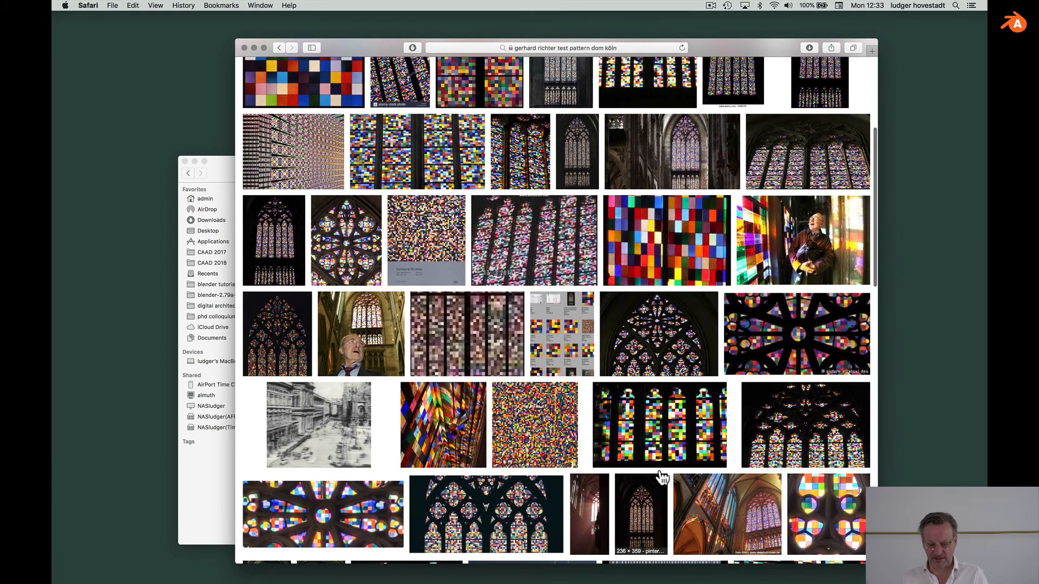
scroll(691, 396, "down", 8)
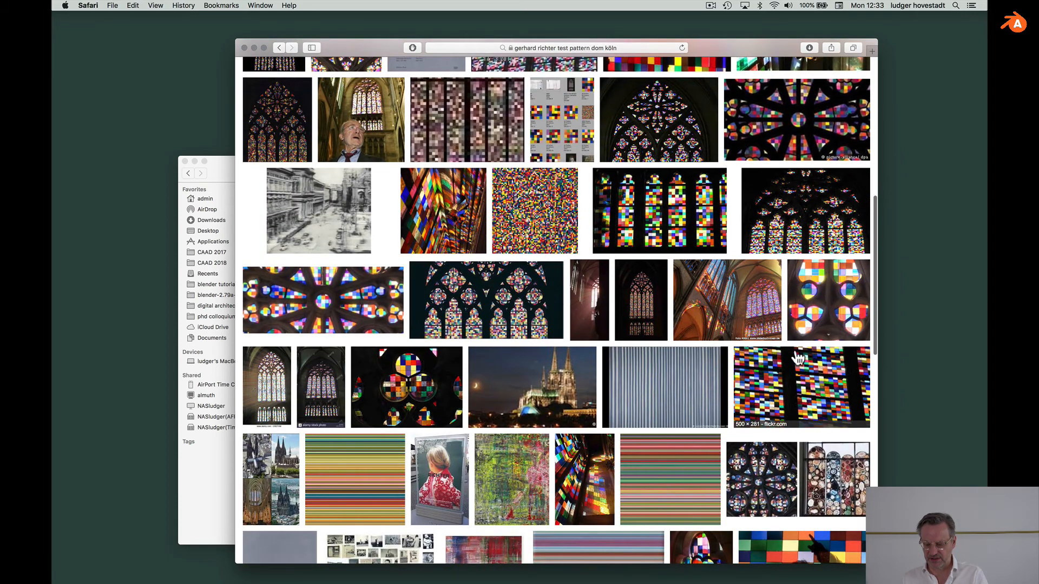
scroll(821, 377, "up", 13)
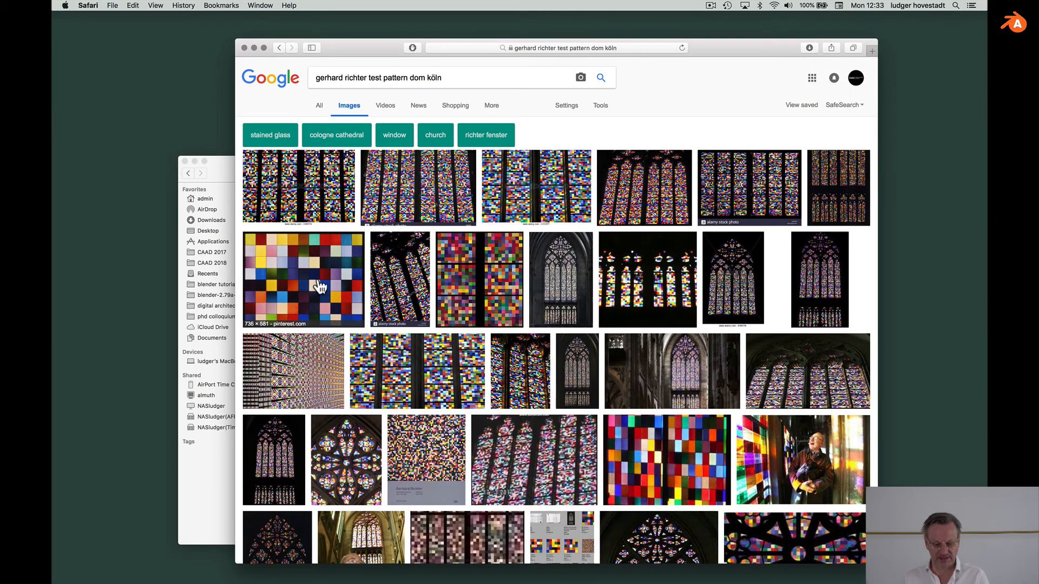
left_click(320, 287)
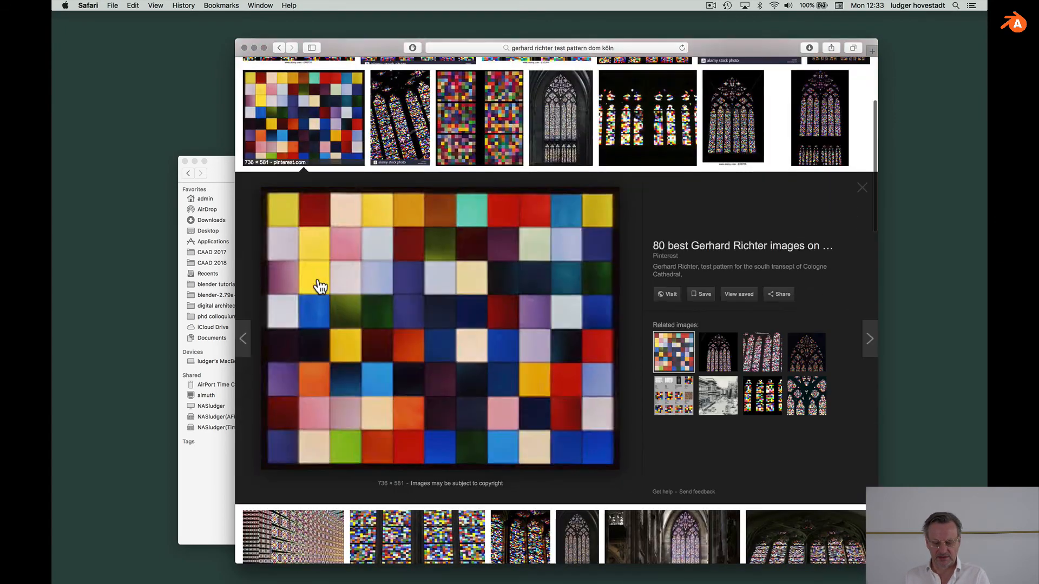
Save the previewed colored-squares image to Downloads and show the Downloads folder in a second Finder window
right_click(488, 332)
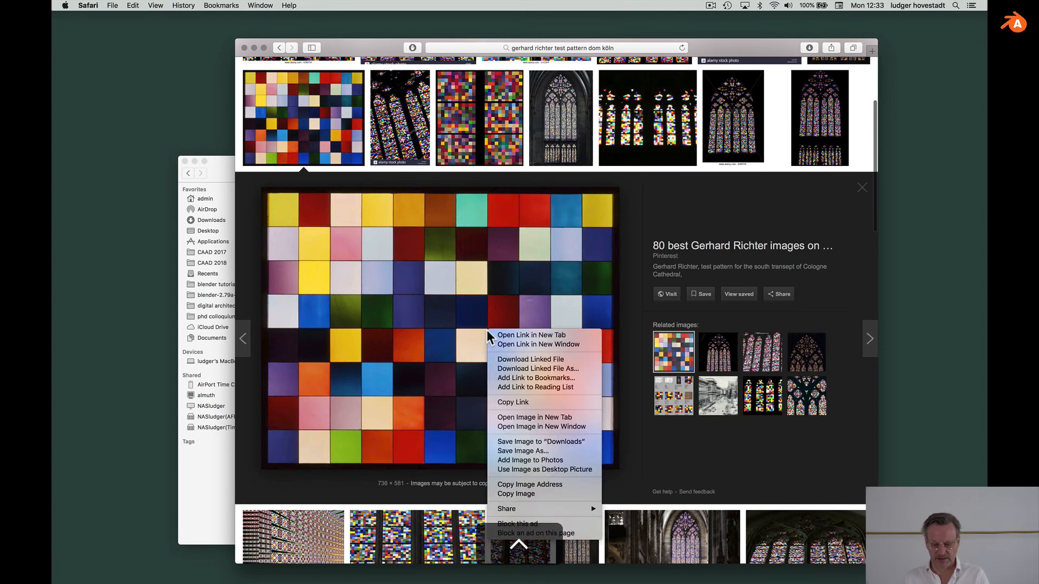
left_click(523, 443)
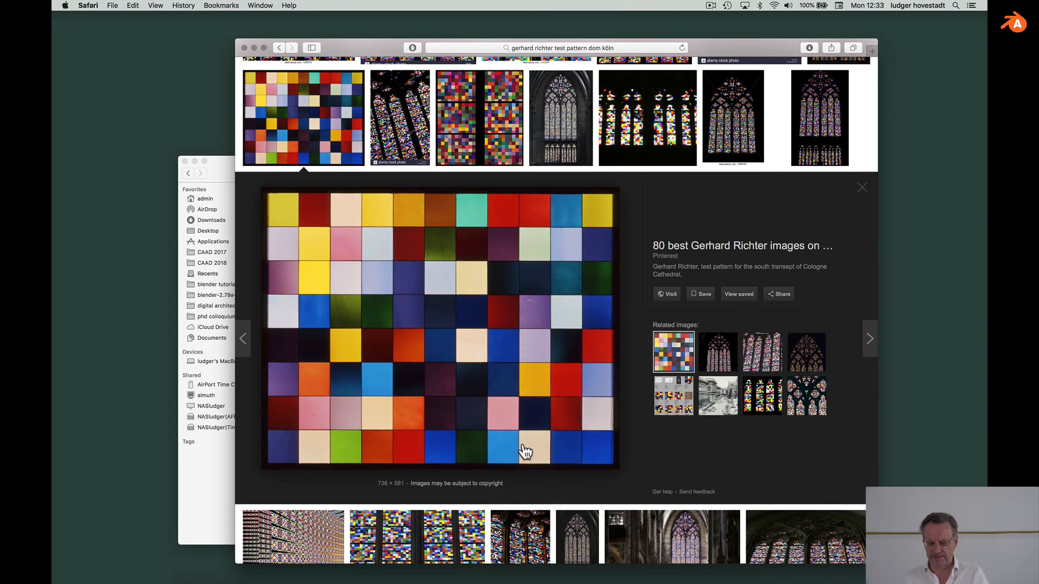
key("super+Tab")
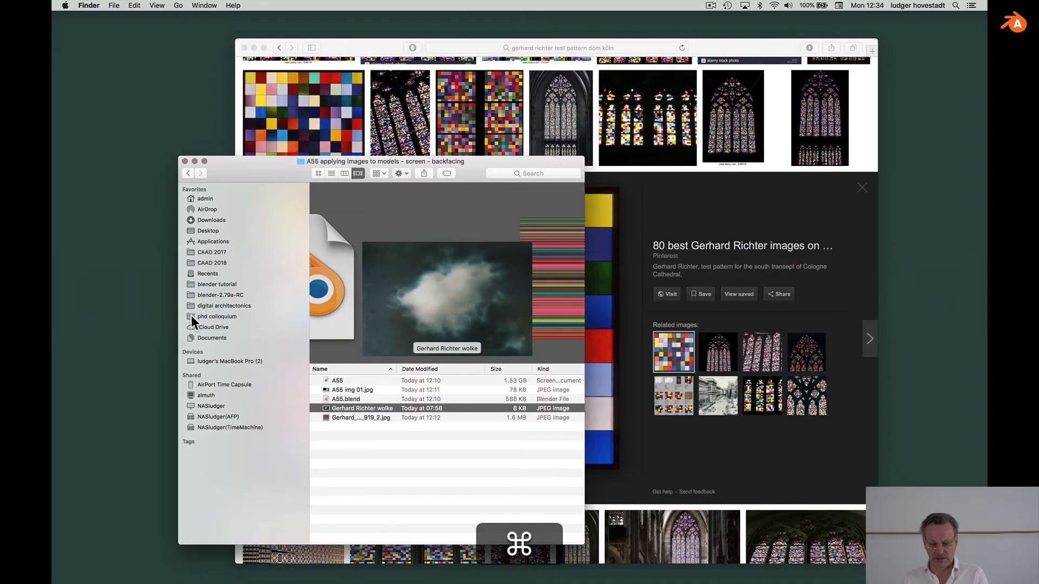
key("super+n")
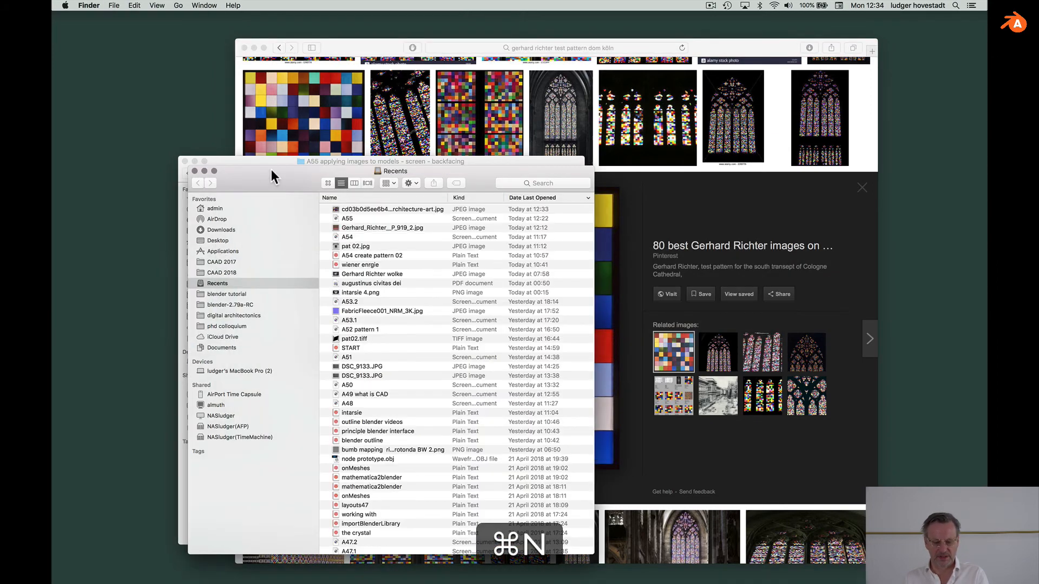
left_click_drag(271, 170, 565, 212)
left_click(524, 272)
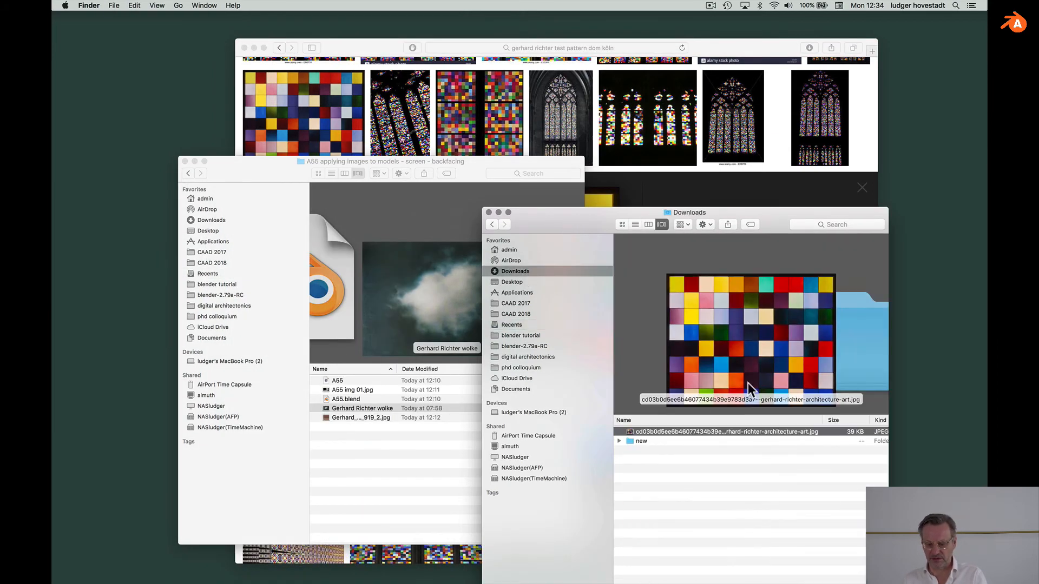
Rename the downloaded image file to "gerhard richter cologne test pattern.jpg"
left_click(667, 431)
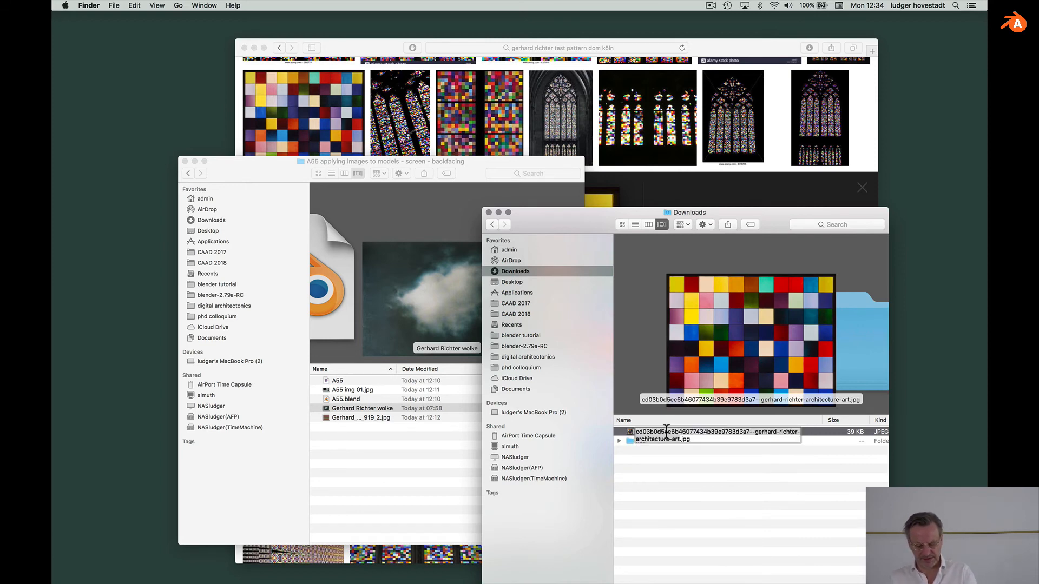
type("gerhard richter ")
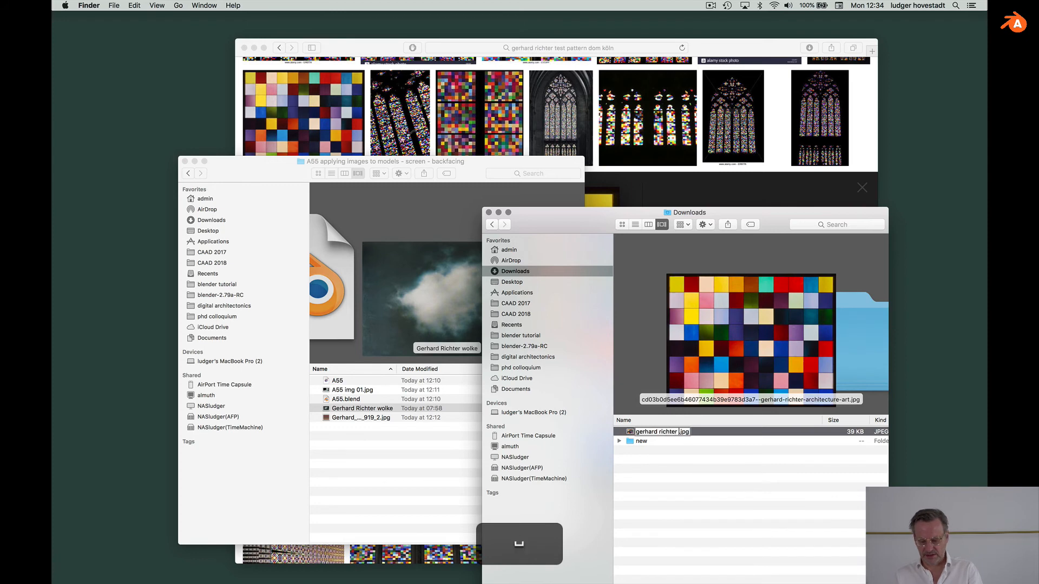
type("dom")
key("BackSpace")
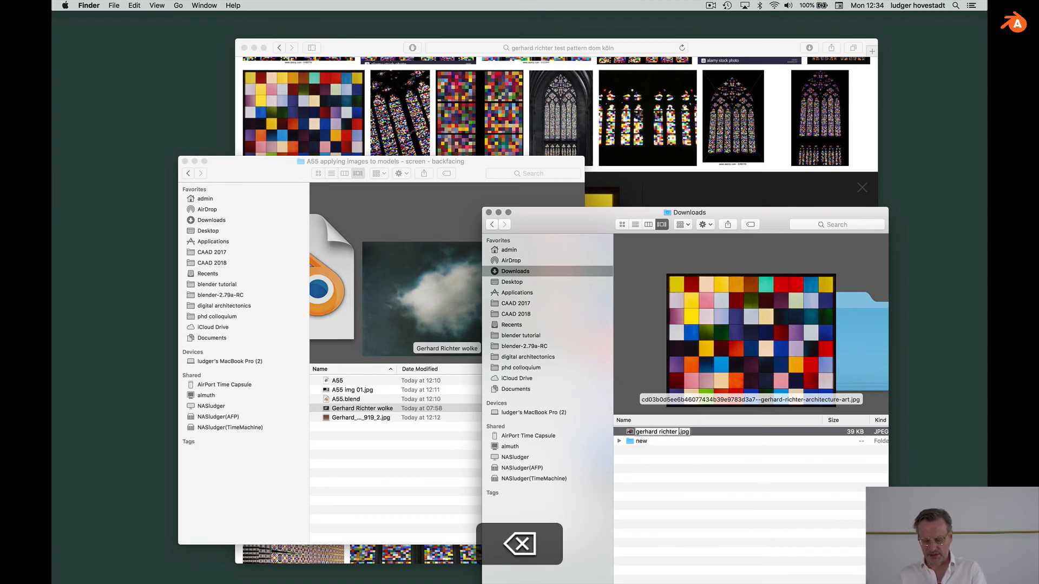
type("cologne")
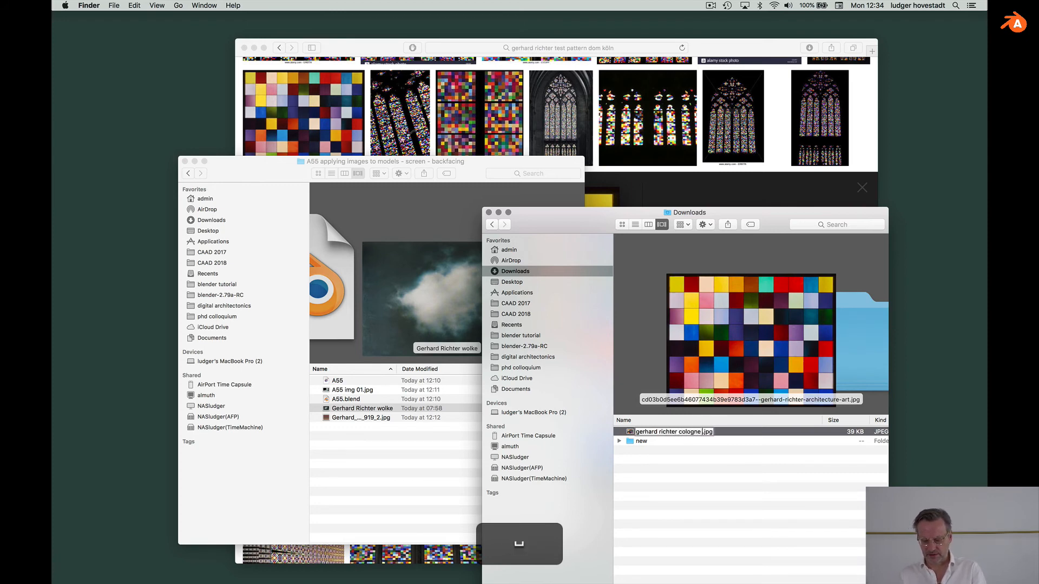
type(" test pattern")
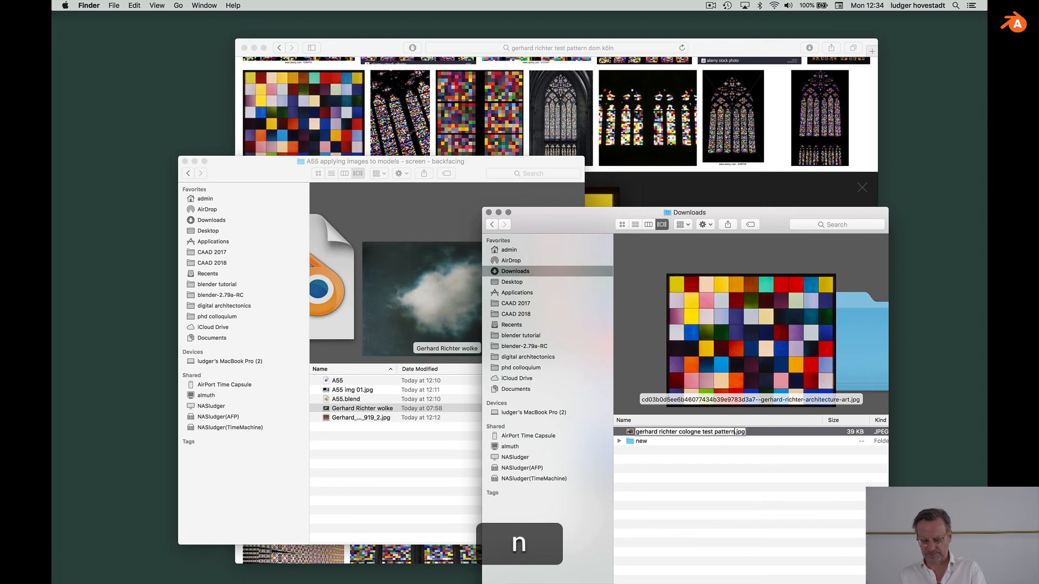
key("Return")
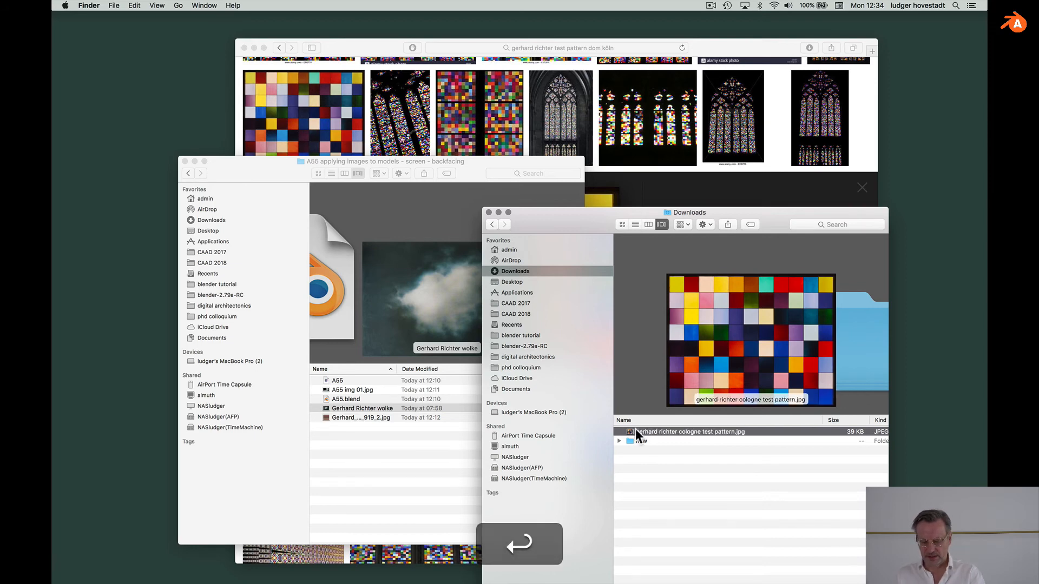
Move the renamed test pattern image from Downloads into the folder "A55 applying images to models - screen - backfacing"
left_click(342, 484)
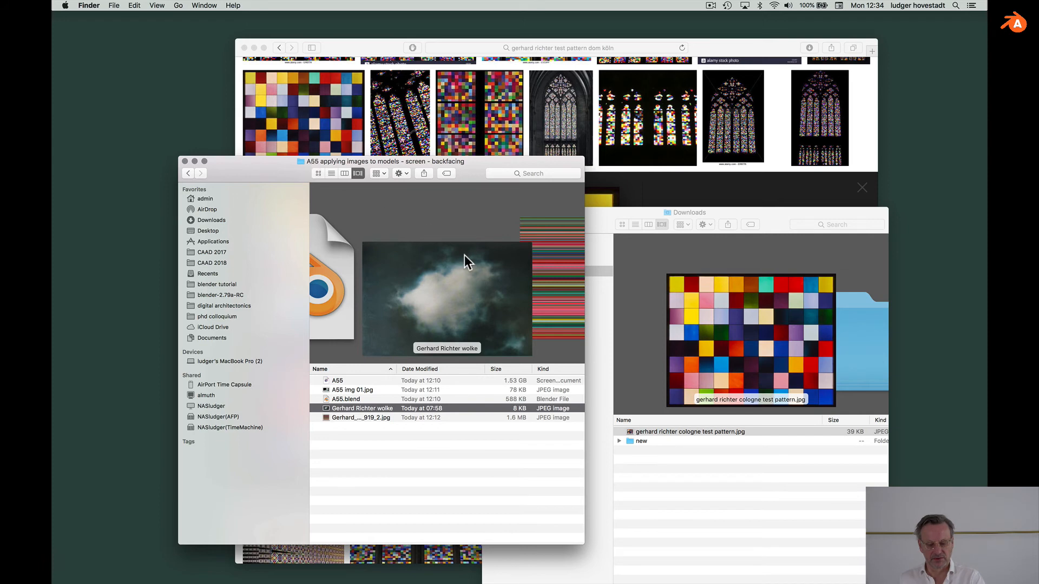
left_click(652, 456)
left_click_drag(631, 431, 411, 446)
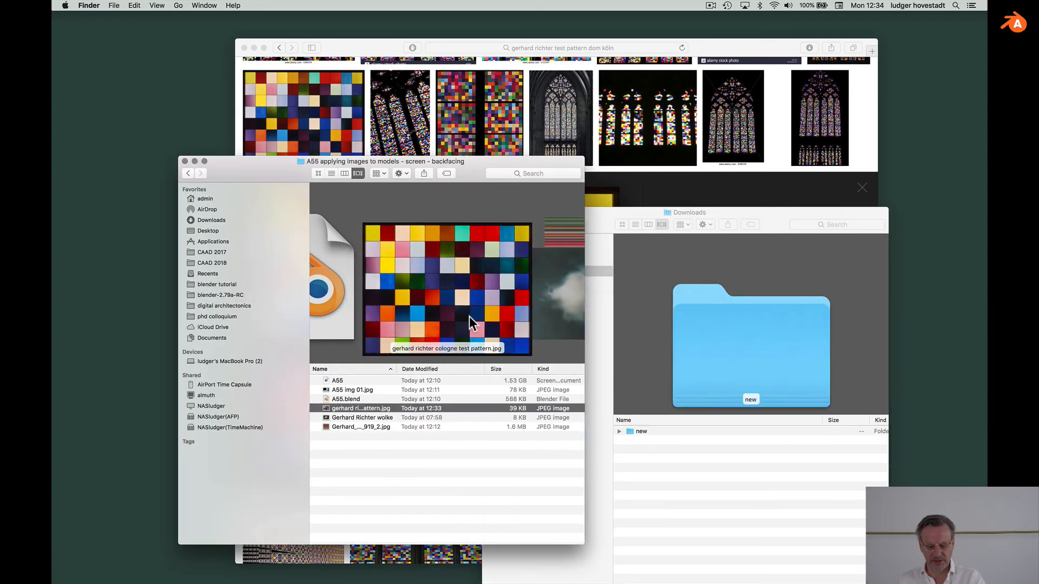
Switch to A55.blend in Blender and replace the lower render result editor with a 3D View in Material shading
double_click(325, 399)
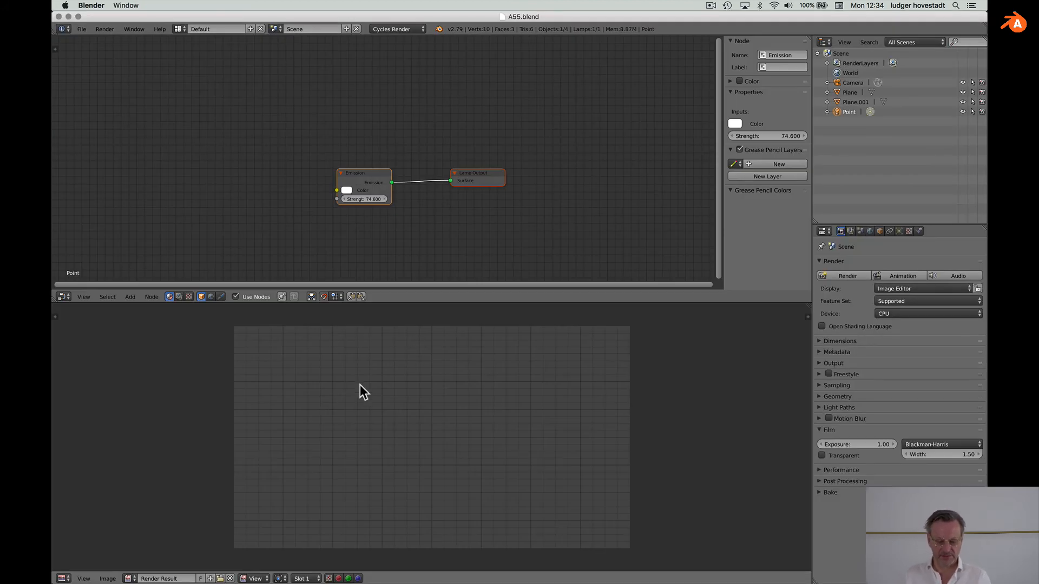
left_click(64, 579)
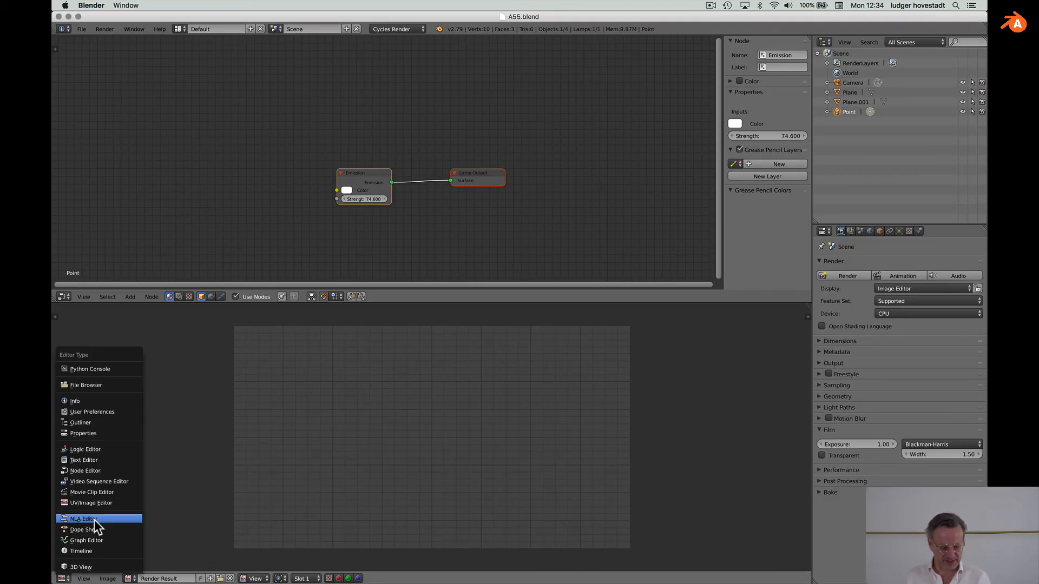
left_click(81, 566)
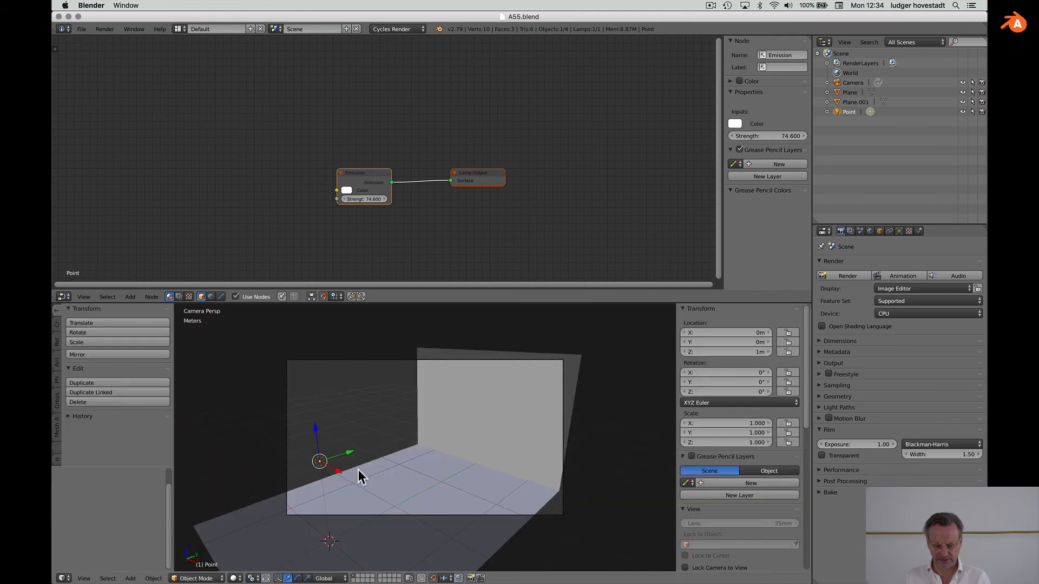
left_click(236, 579)
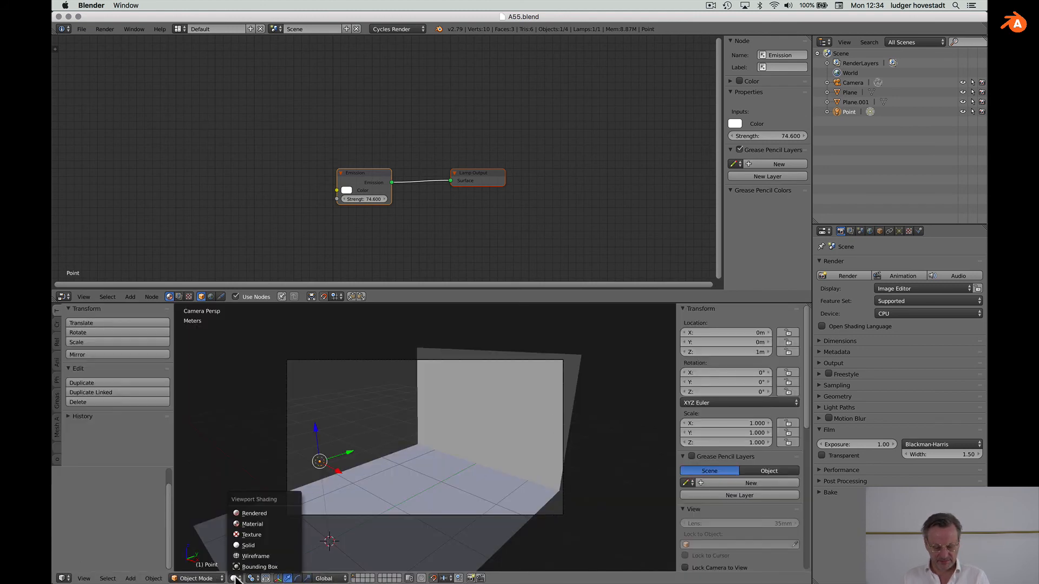
left_click(257, 525)
Select the camera and hide it in the 3D view
scroll(509, 456, "up", 3)
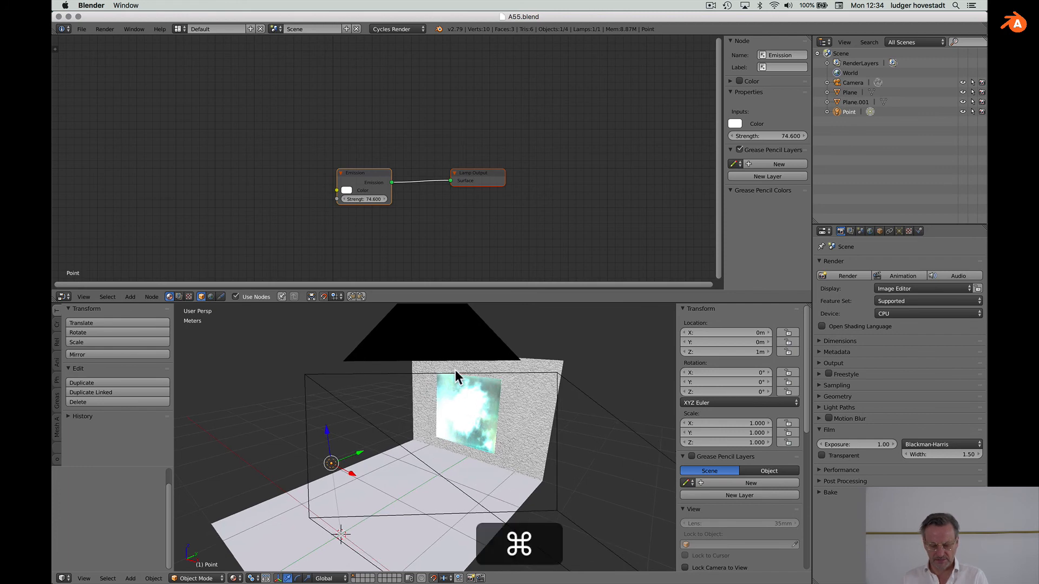
left_click(450, 355, "super")
key("h")
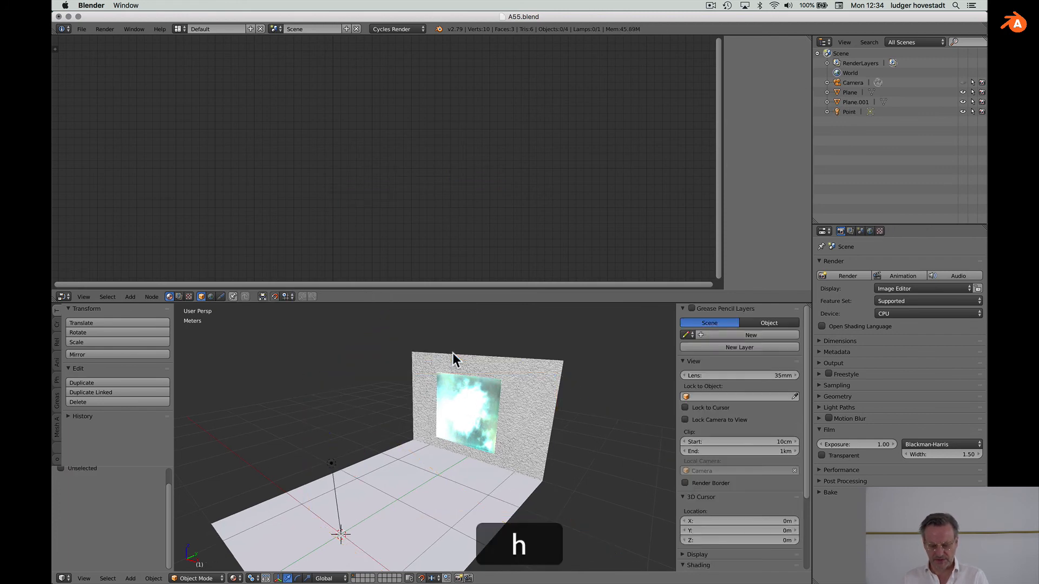
Select the screen plane, widen its Image Texture node and load "gerhard richter cologne test pattern.jpg" as its image
scroll(460, 405, "up", 2)
scroll(460, 404, "down", 2)
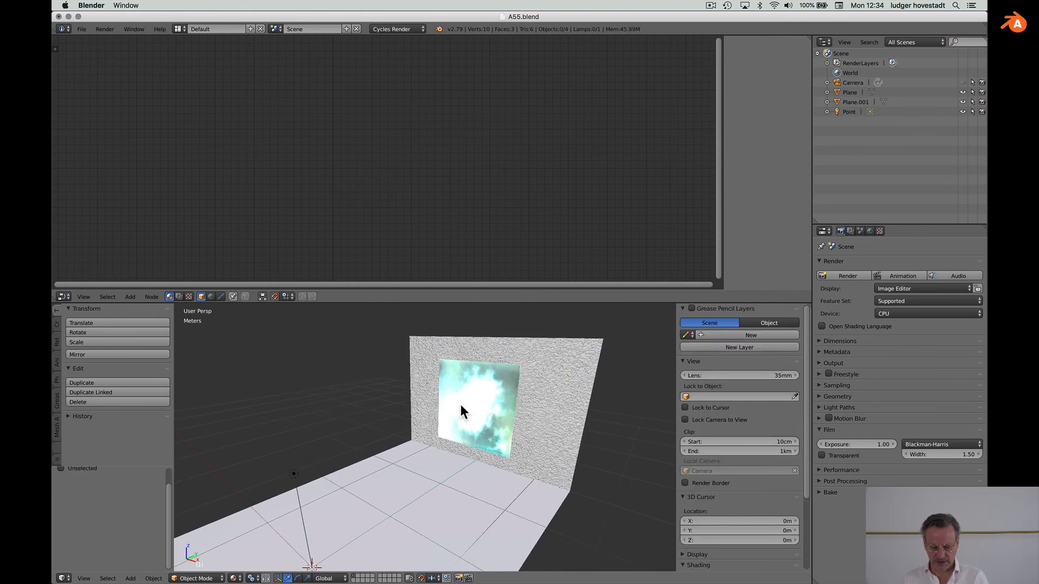
left_click(489, 410, "super")
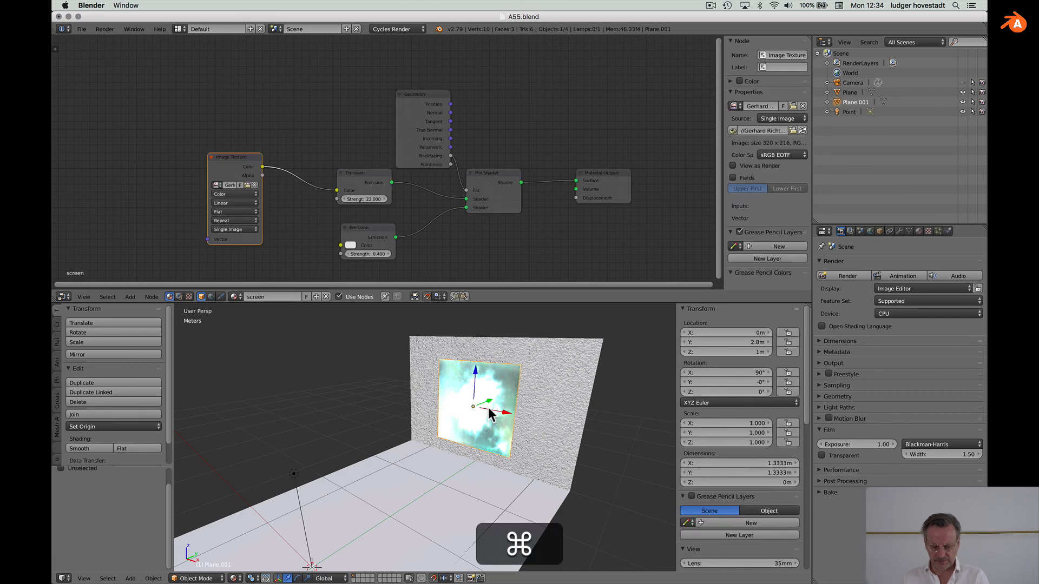
scroll(296, 141, "up", 2)
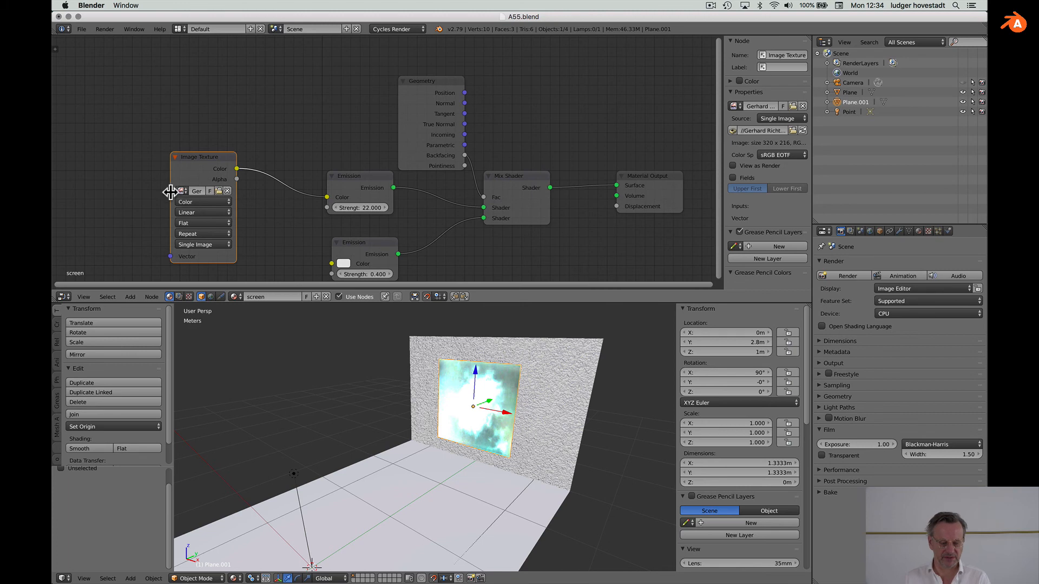
left_click_drag(177, 186, 76, 196)
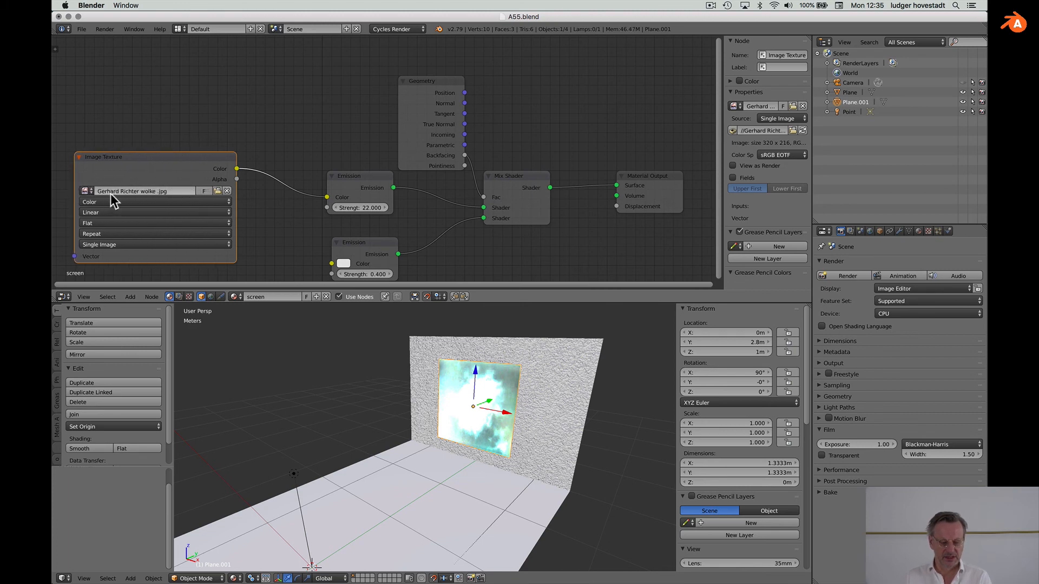
left_click(218, 191)
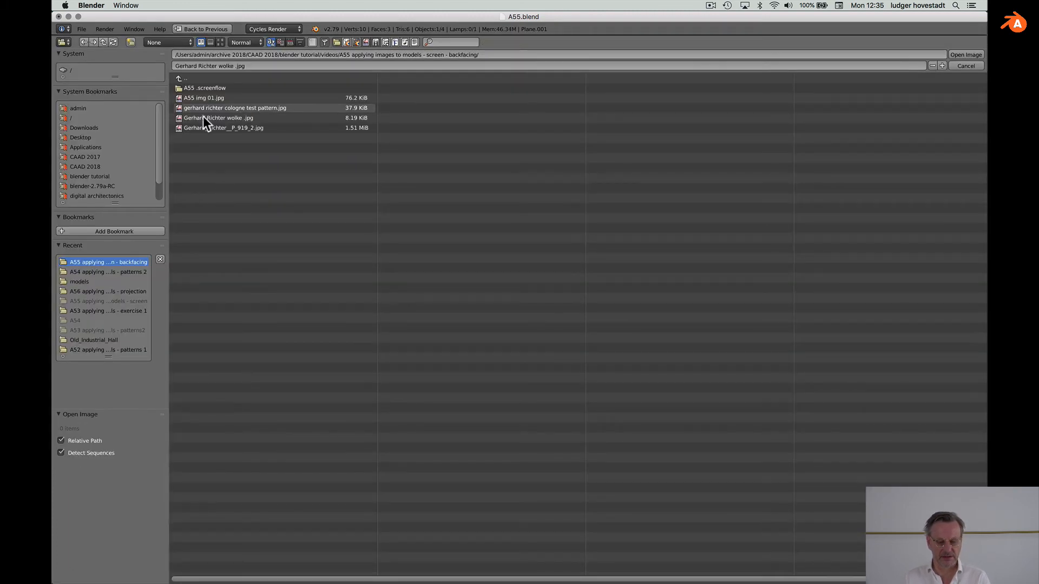
double_click(176, 109)
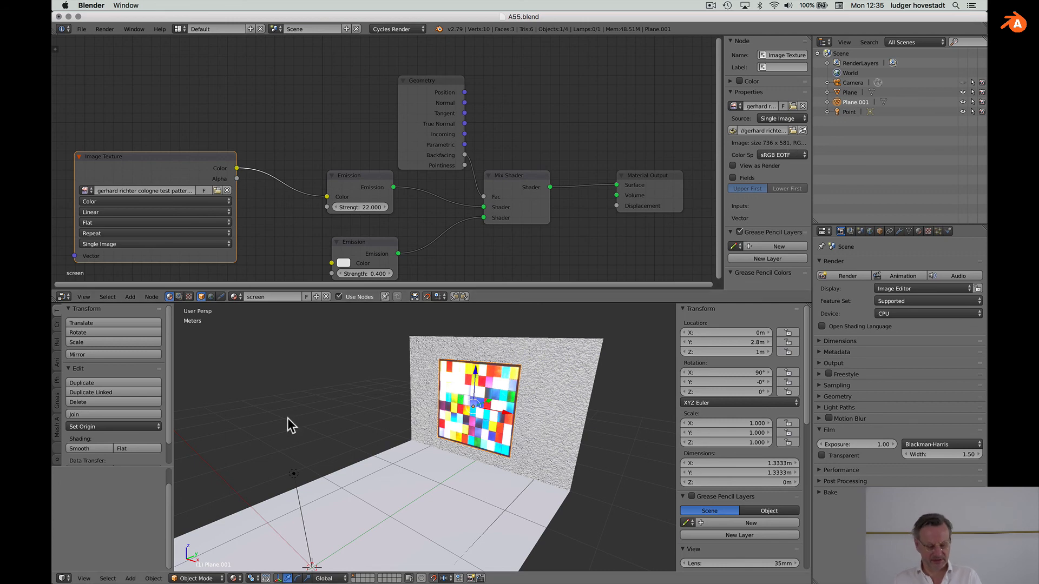
Scale the screen plane's mesh in Edit Mode by 736/581 along X and return to Object Mode
key("Tab")
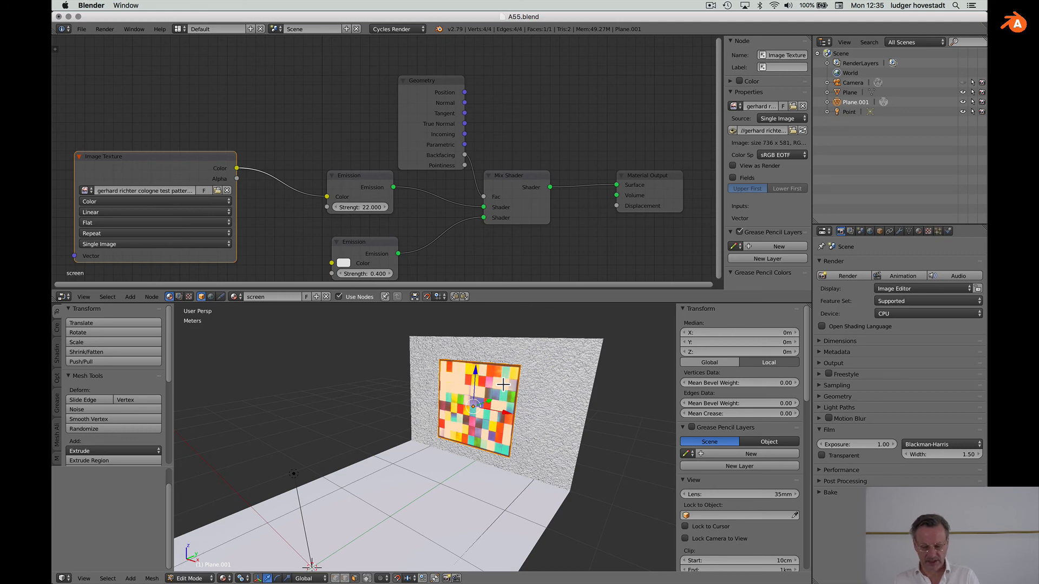
key("s")
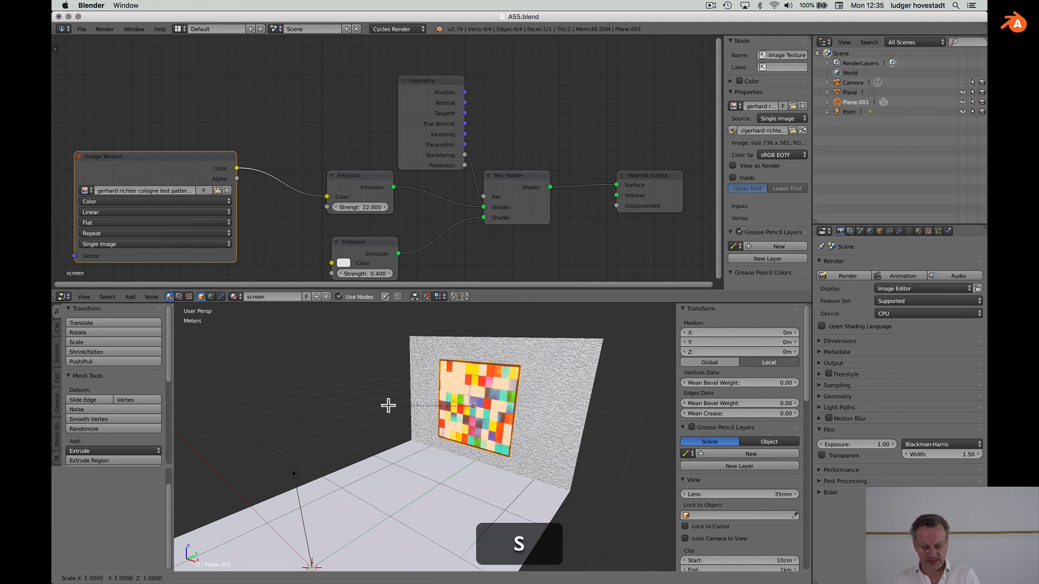
key("Return")
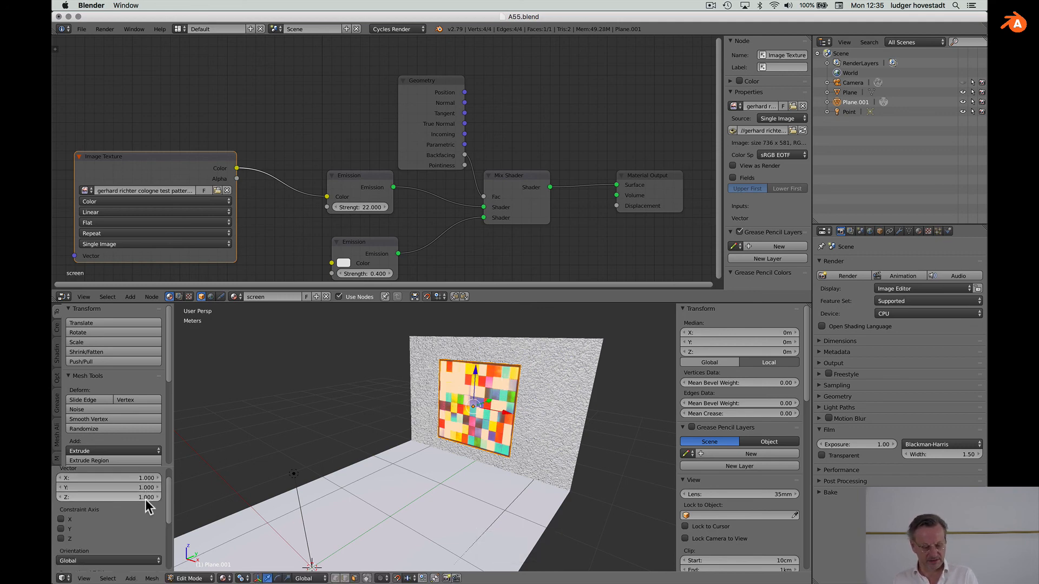
left_click(138, 478)
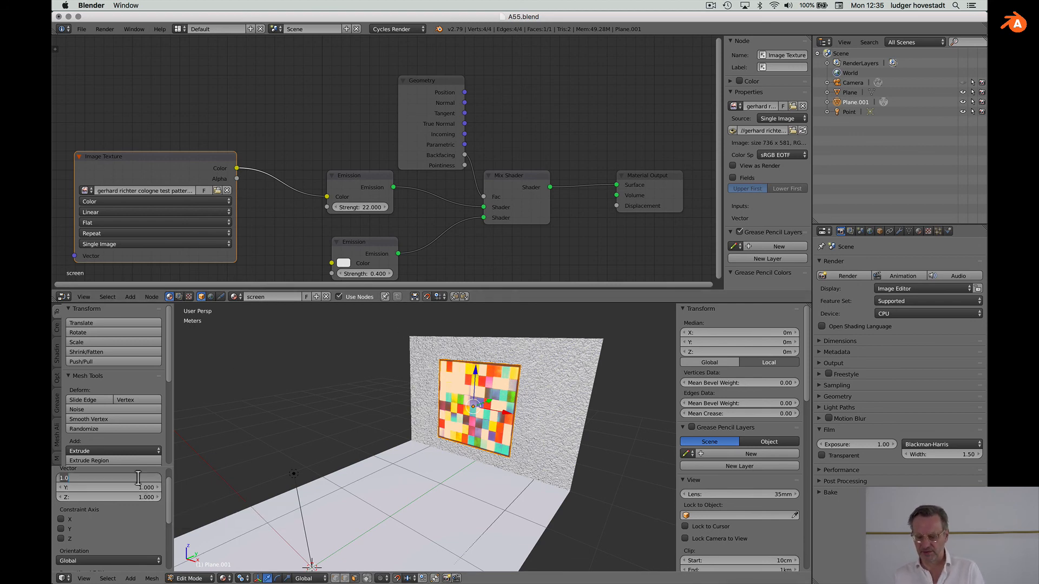
type("873")
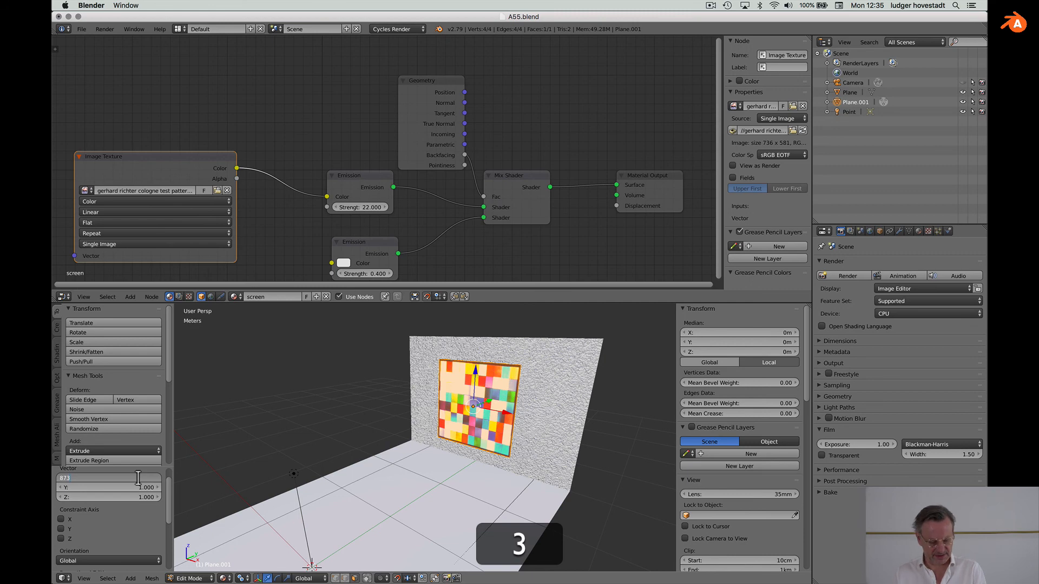
key("BackSpace")
key("BackSpace")
key("BackSpace")
type("736")
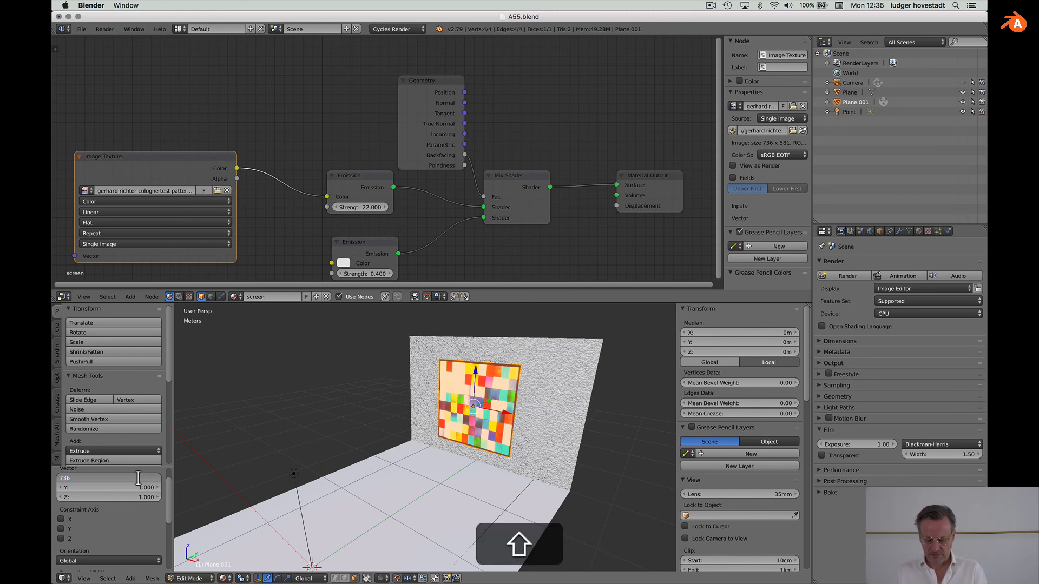
type("/581")
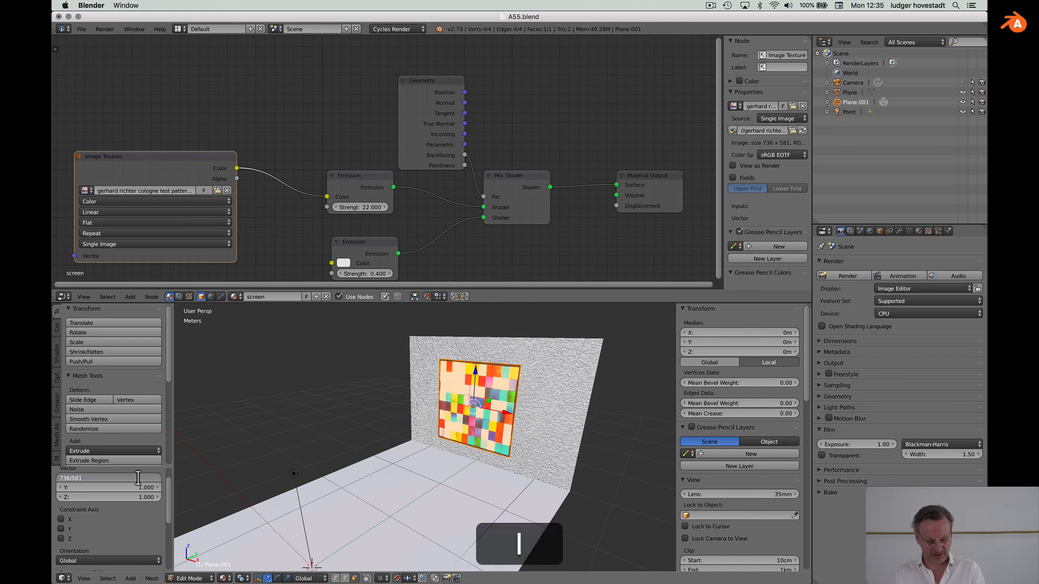
key("Return")
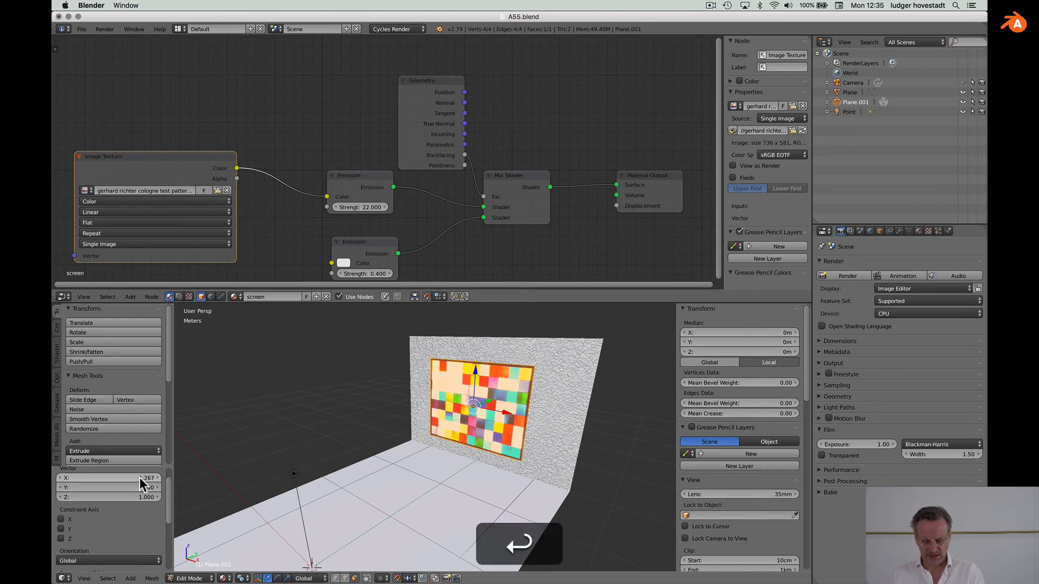
left_click(190, 577)
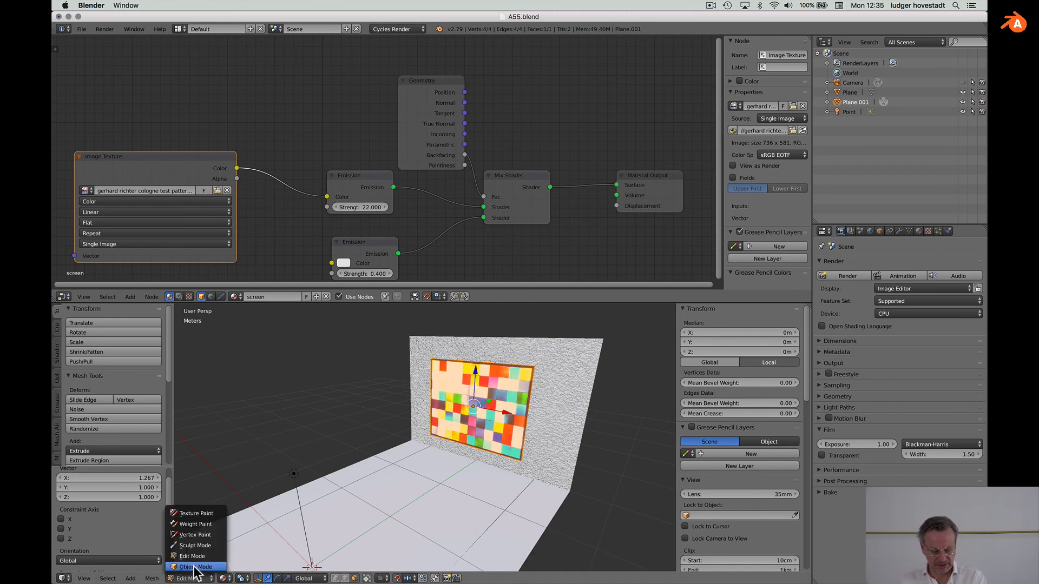
left_click(193, 567)
Show the 3D view in Rendered shading and set the image Emission node's strength to 5.8
scroll(398, 493, "right", 3)
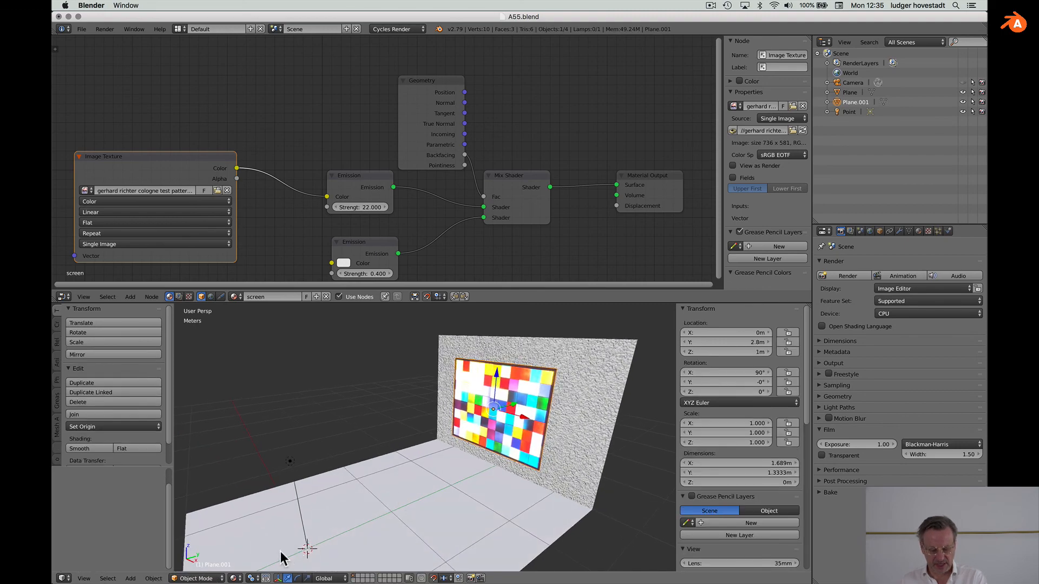
left_click(234, 579)
left_click(243, 513)
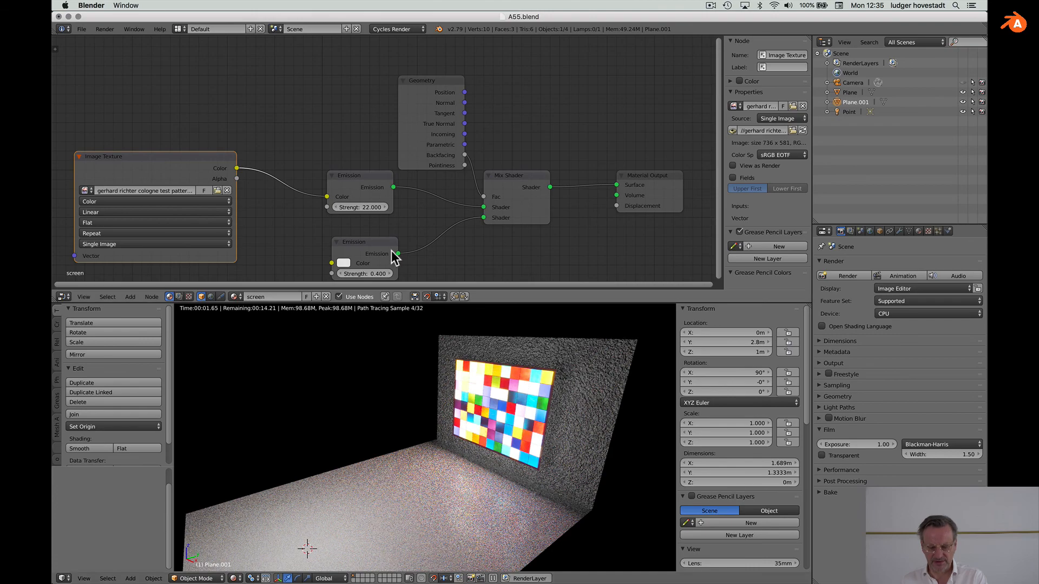
left_click_drag(370, 208, 320, 208)
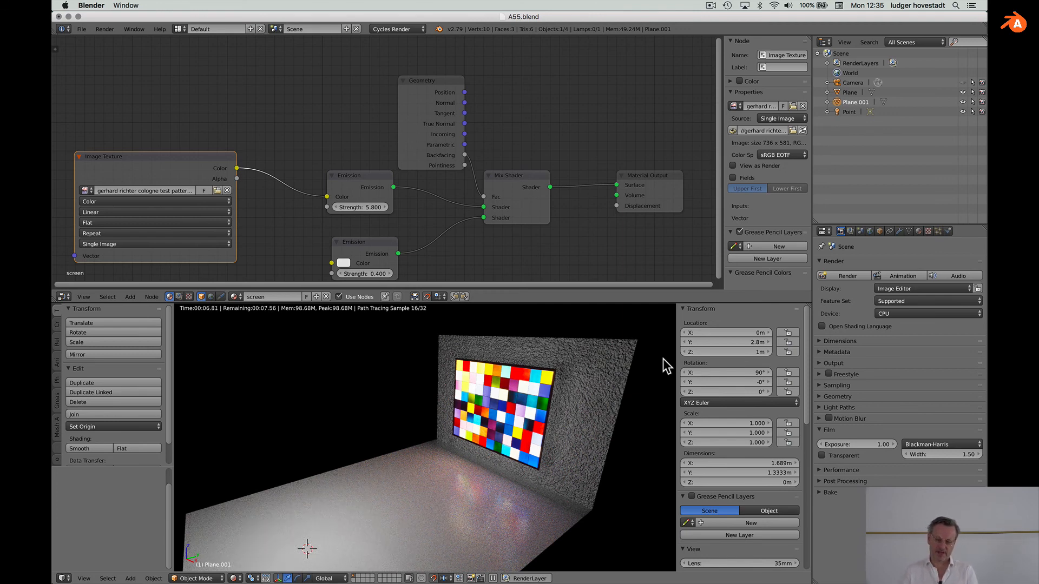
Return to the camera view and render the image
key("KP_0")
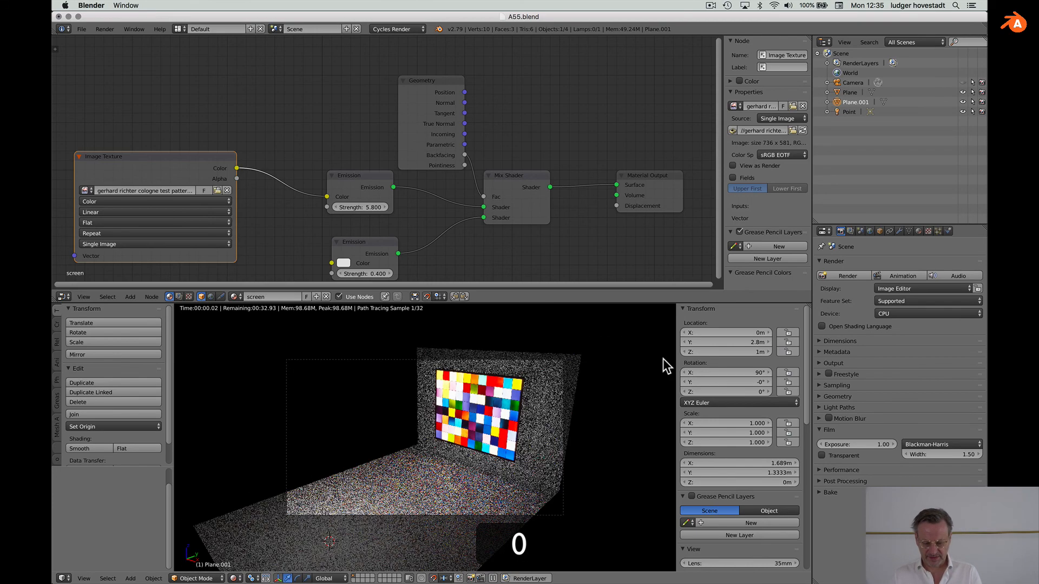
left_click(846, 275)
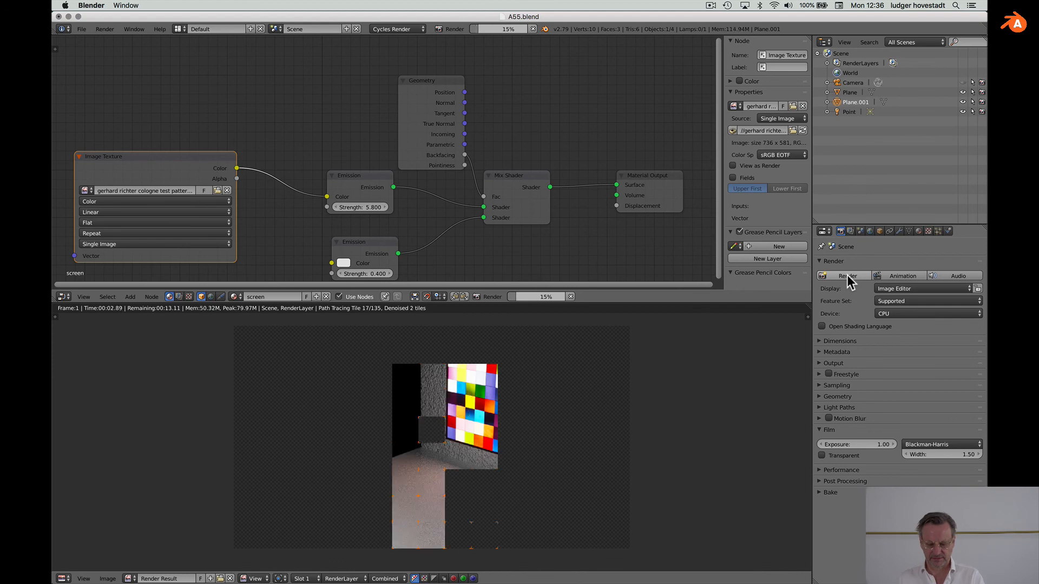